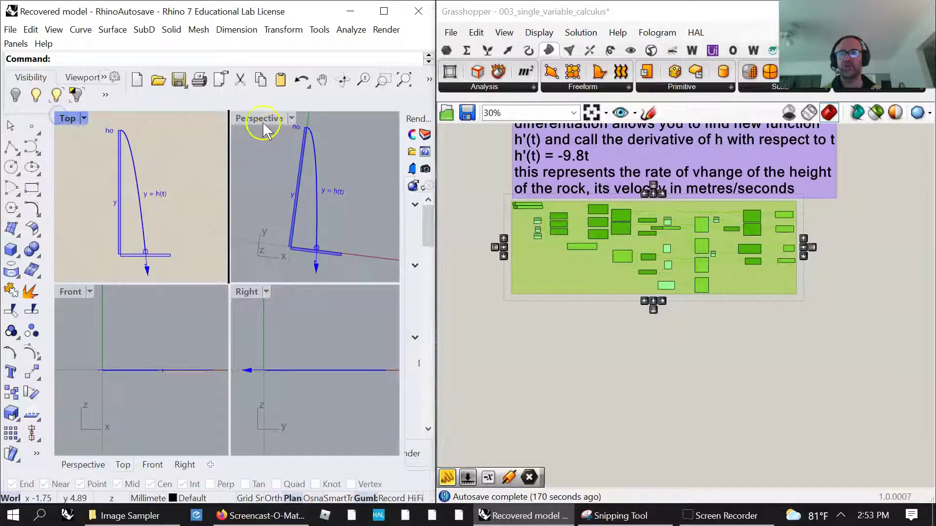
# - Turn off the preview of the whole existing falling-rock component group below the purple notes
pyautogui.moveTo(310, 286); pyautogui.dragTo(340, 213, button='right')
pyautogui.scroll(2, 359, 279)
pyautogui.moveTo(359, 279); pyautogui.dragTo(360, 282, button='right')
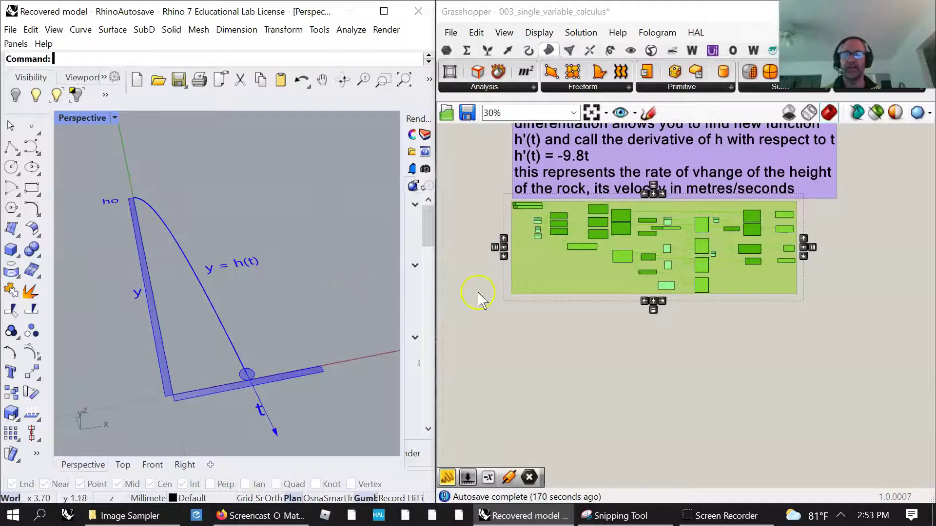
pyautogui.click(560, 371)
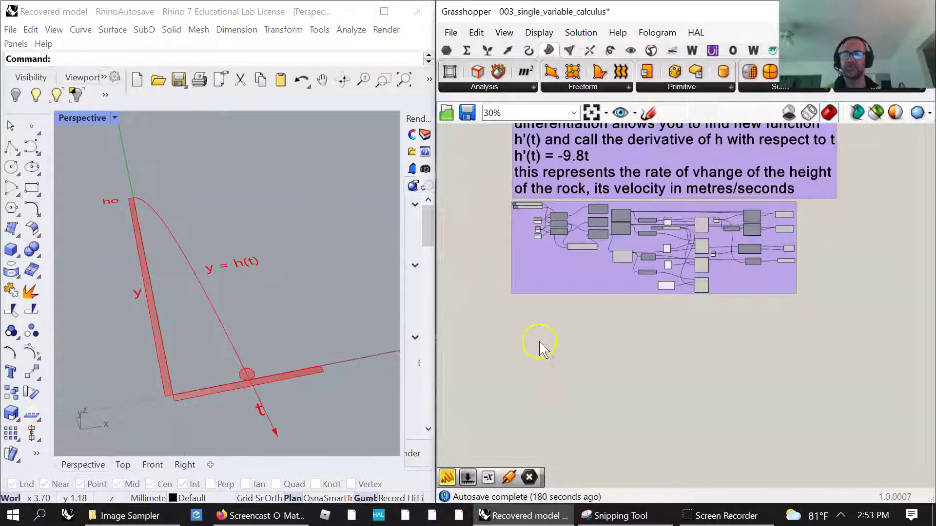
pyautogui.moveTo(809, 325); pyautogui.dragTo(484, 201)
pyautogui.rightClick(465, 235)
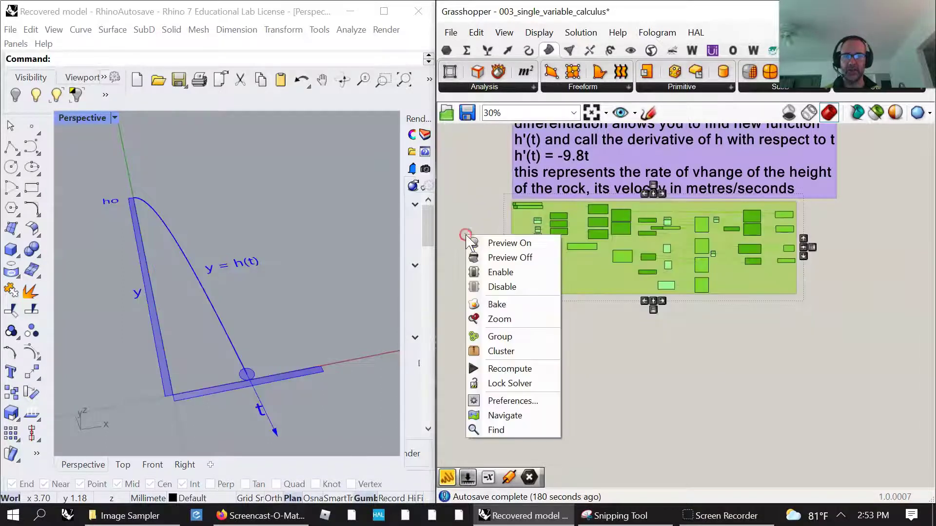
pyautogui.click(490, 257)
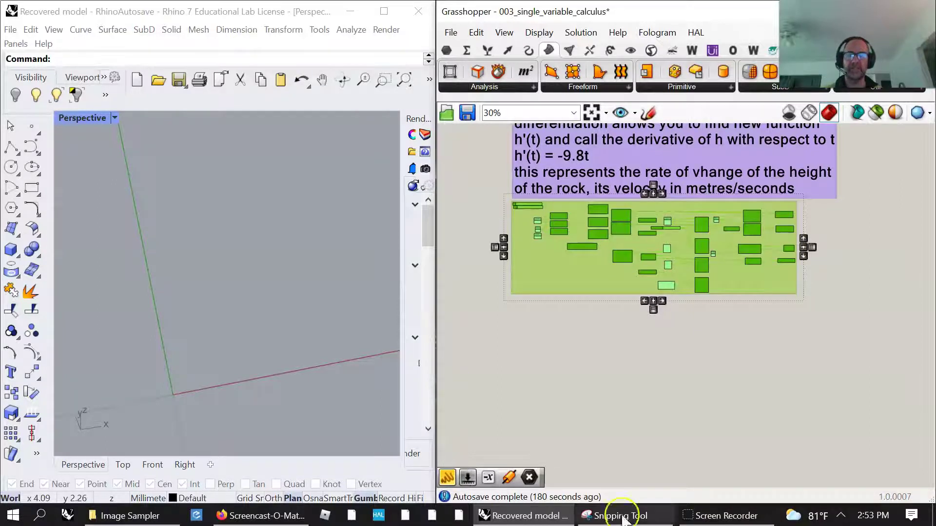
# - Place three Construct Point components one above another in the empty canvas area below the existing group
pyautogui.scroll(6, 568, 380)
pyautogui.scroll(2, 597, 383)
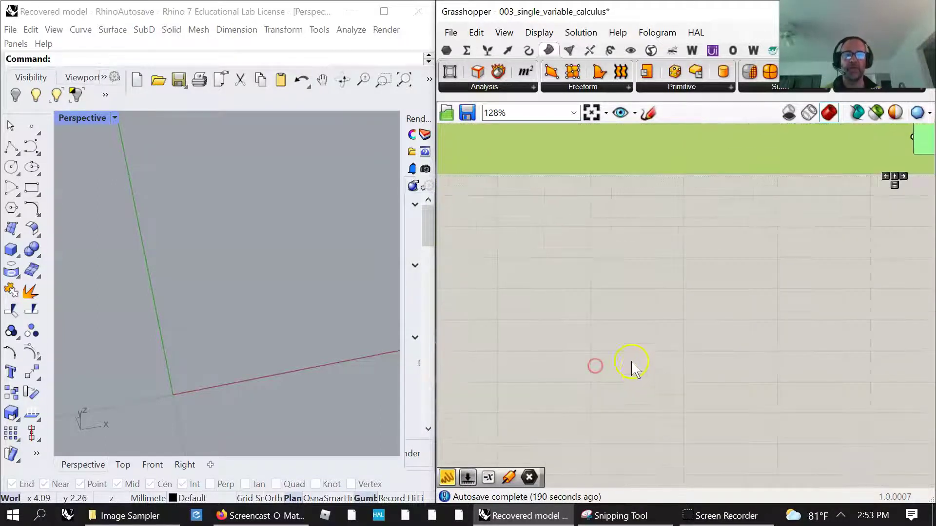
pyautogui.click(507, 50)
pyautogui.moveTo(858, 44); pyautogui.dragTo(359, 44)
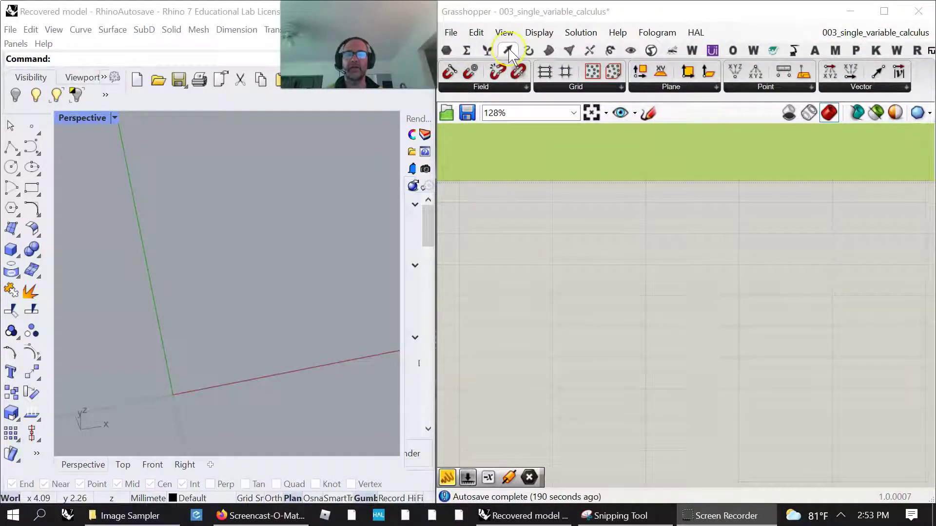
pyautogui.moveTo(730, 80); pyautogui.dragTo(669, 356)
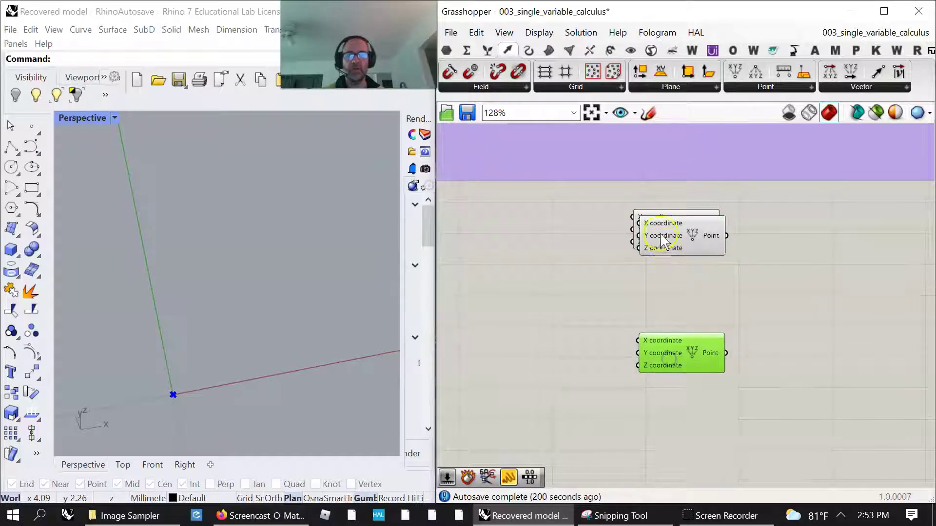
pyautogui.keyDown('alt'); pyautogui.moveTo(663, 239); pyautogui.dragTo(664, 291); pyautogui.keyUp('alt')
# - Align the three Construct Point components into one evenly spaced vertical column
pyautogui.click(669, 240)
pyautogui.click(679, 296)
pyautogui.click(668, 352)
pyautogui.moveTo(701, 390); pyautogui.dragTo(670, 243)
pyautogui.click(678, 200)
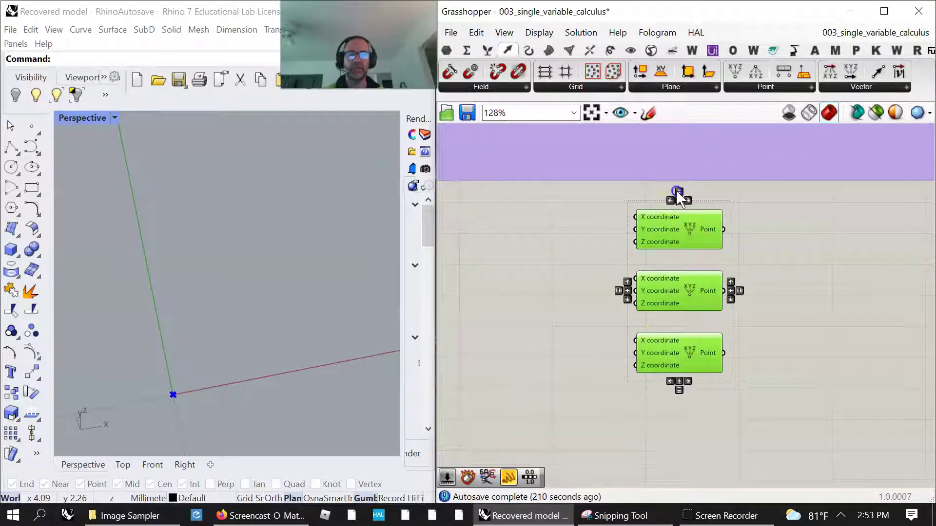
pyautogui.click(580, 347)
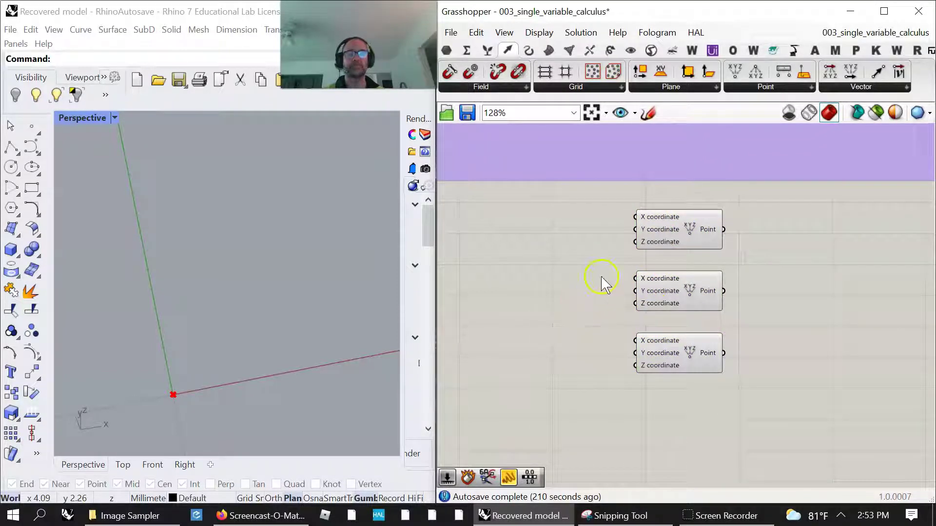
# - Add three Range components in a column, one in front of each Construct Point component
pyautogui.moveTo(549, 296); pyautogui.dragTo(661, 288, button='right')
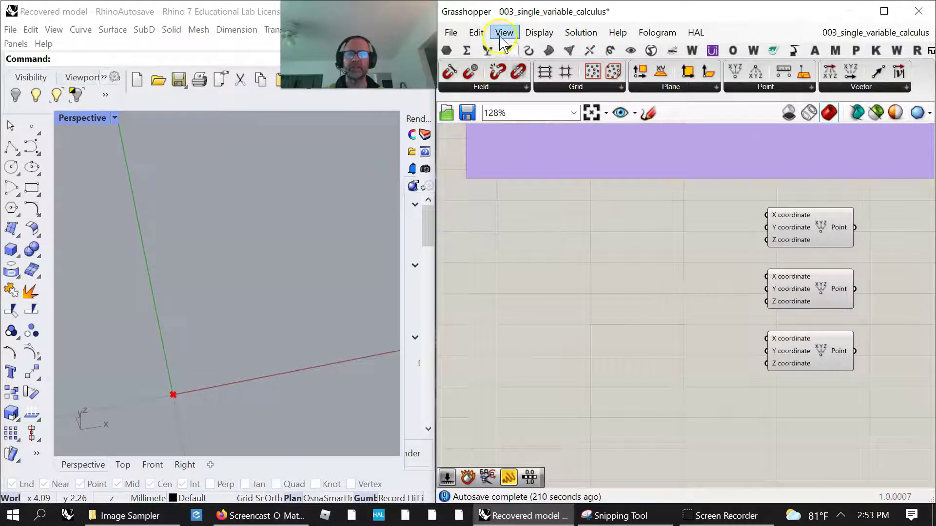
pyautogui.click(487, 50)
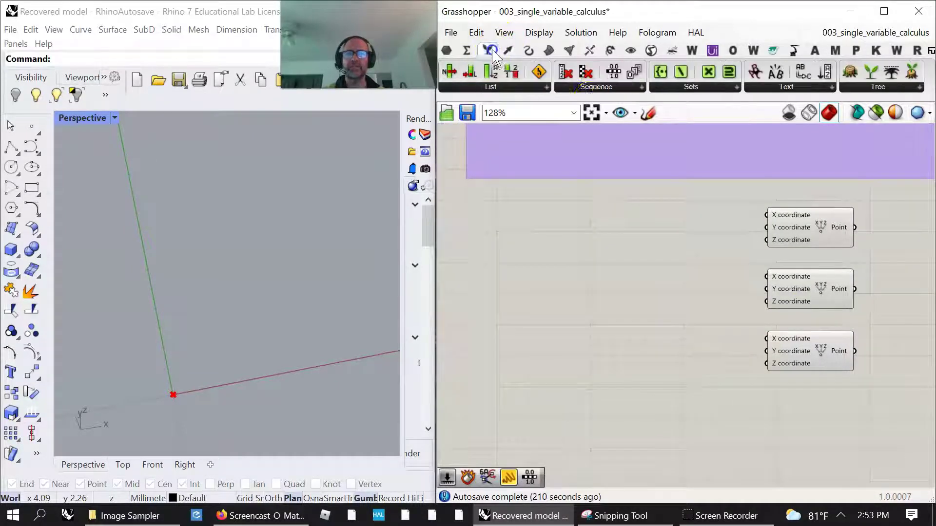
pyautogui.click(596, 87)
pyautogui.moveTo(591, 254); pyautogui.dragTo(672, 353)
pyautogui.hotkey('ctrl', 'c')
pyautogui.hotkey('ctrl', 'v')
pyautogui.hotkey('ctrl', 'v')
pyautogui.moveTo(677, 246); pyautogui.dragTo(680, 296)
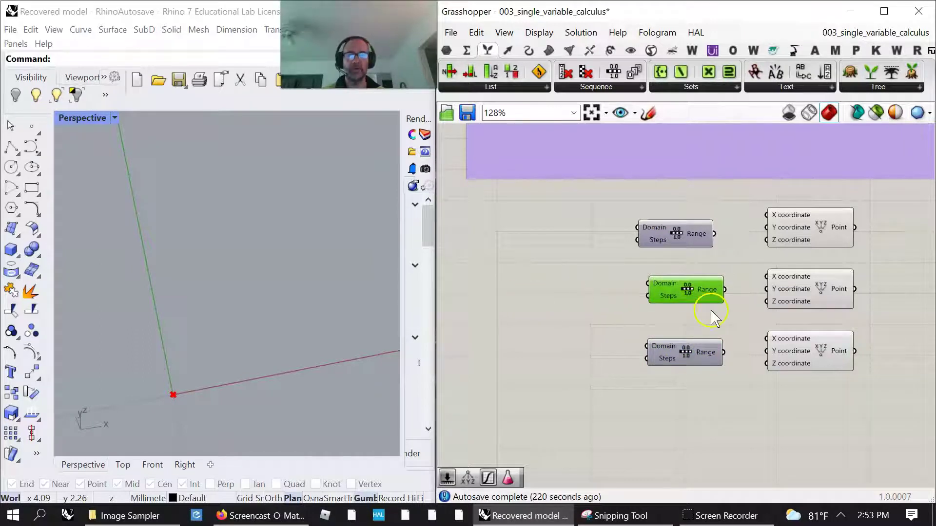
pyautogui.moveTo(698, 295); pyautogui.dragTo(689, 295)
pyautogui.moveTo(697, 360); pyautogui.dragTo(690, 356)
# - Add a panel containing 48 and connect it to the Steps inputs of all three Range components
pyautogui.doubleClick(562, 317)
pyautogui.write('Panel')
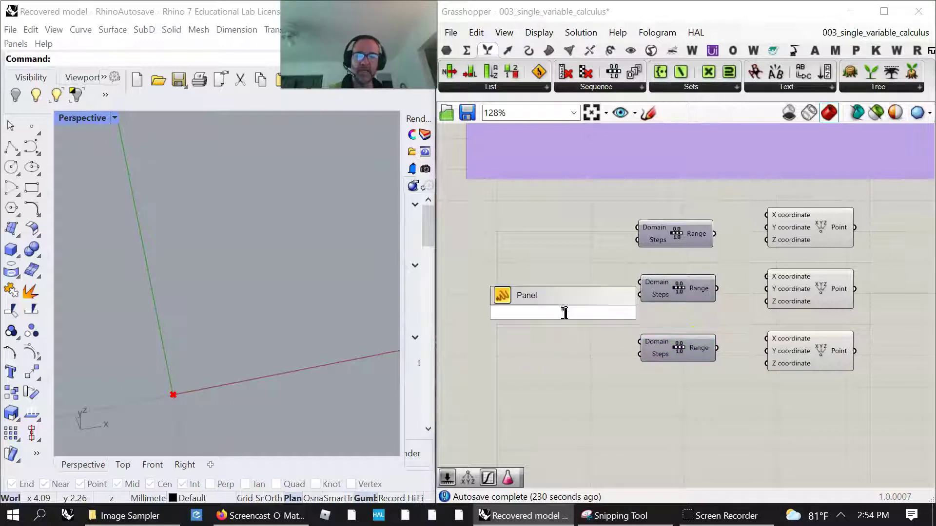
pyautogui.write('48')
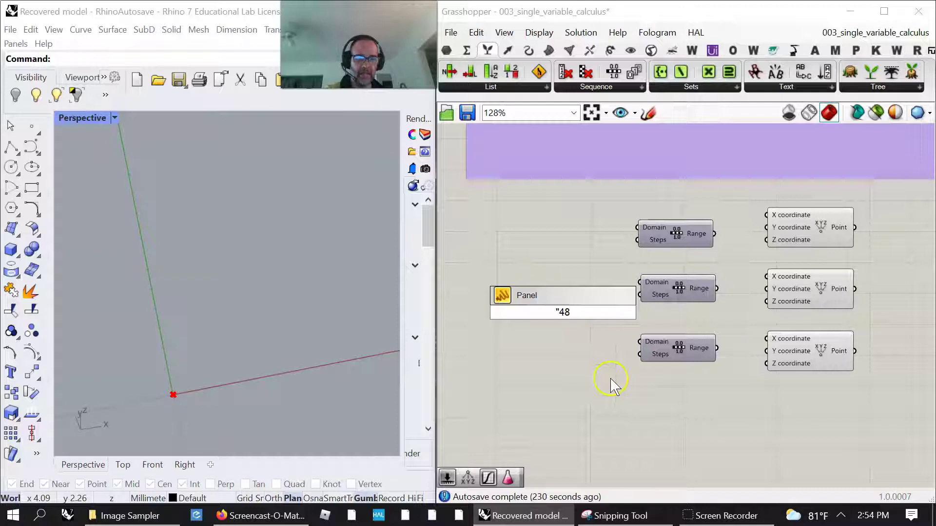
pyautogui.press('Return')
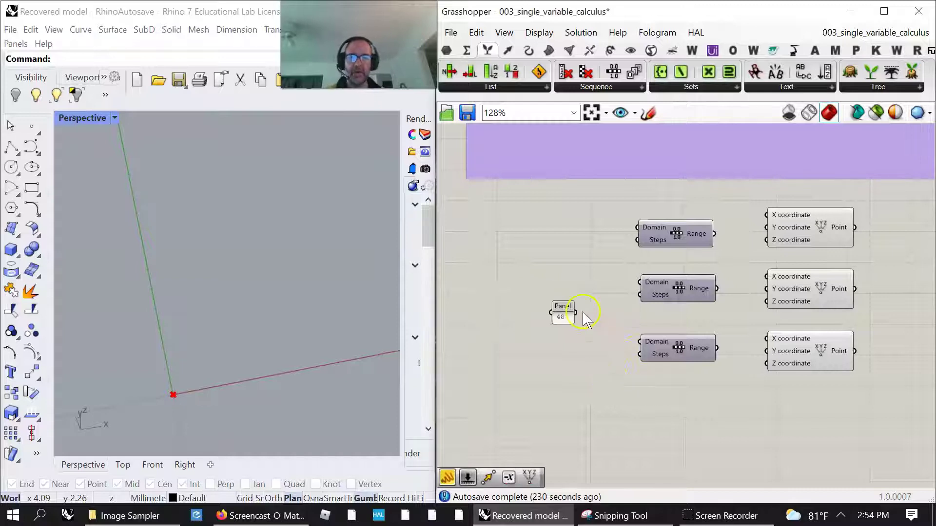
pyautogui.moveTo(576, 313); pyautogui.dragTo(639, 295)
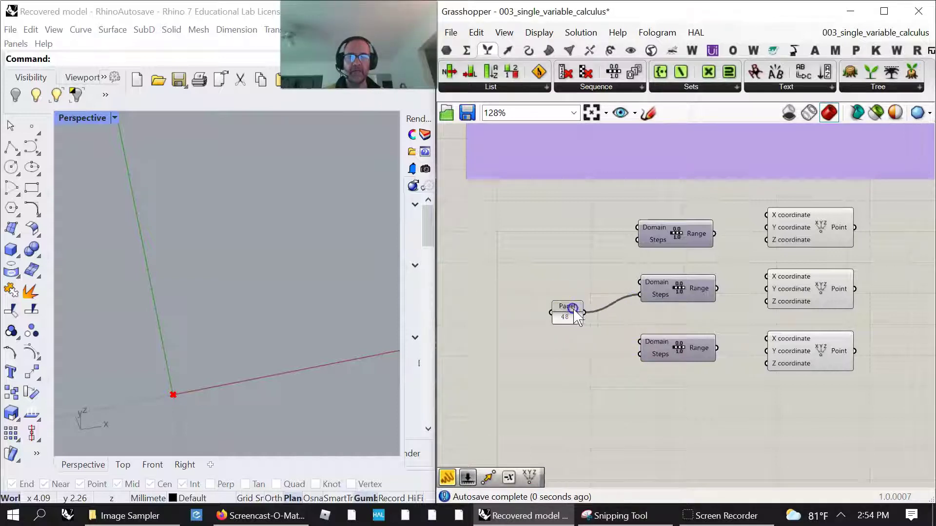
pyautogui.keyDown('shift'); pyautogui.moveTo(580, 313); pyautogui.dragTo(636, 240); pyautogui.keyUp('shift')
pyautogui.moveTo(583, 312); pyautogui.dragTo(635, 352)
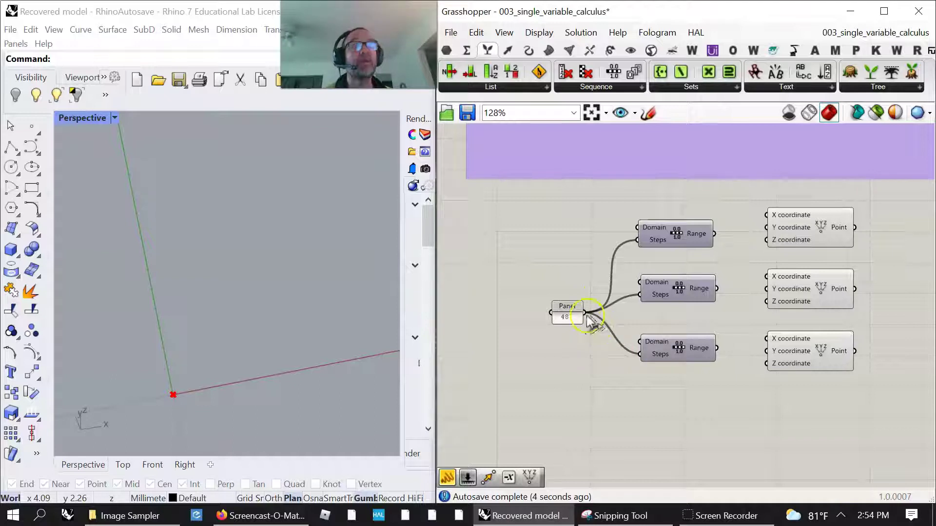
# - Add a panel containing 2 in front of the uppermost Range component
pyautogui.doubleClick(540, 248)
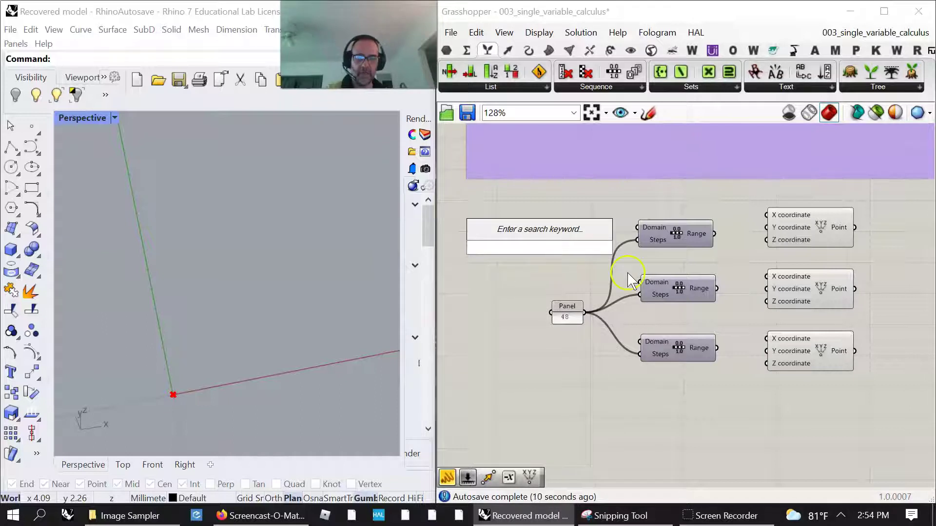
pyautogui.write('"2')
pyautogui.press('Return')
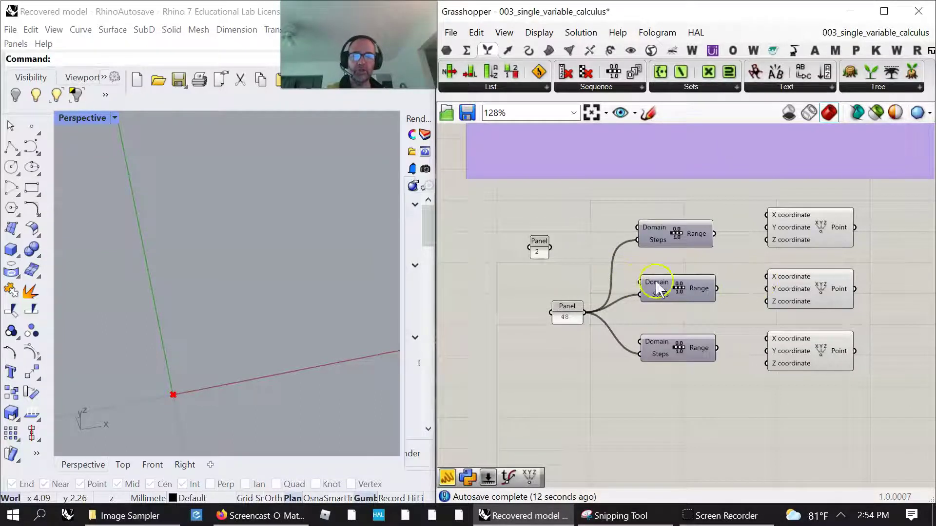
# - Enlarge the panel containing 2, toggle its Multiline Data option and connect it to the first Range's Domain input
pyautogui.scroll(2, 533, 251)
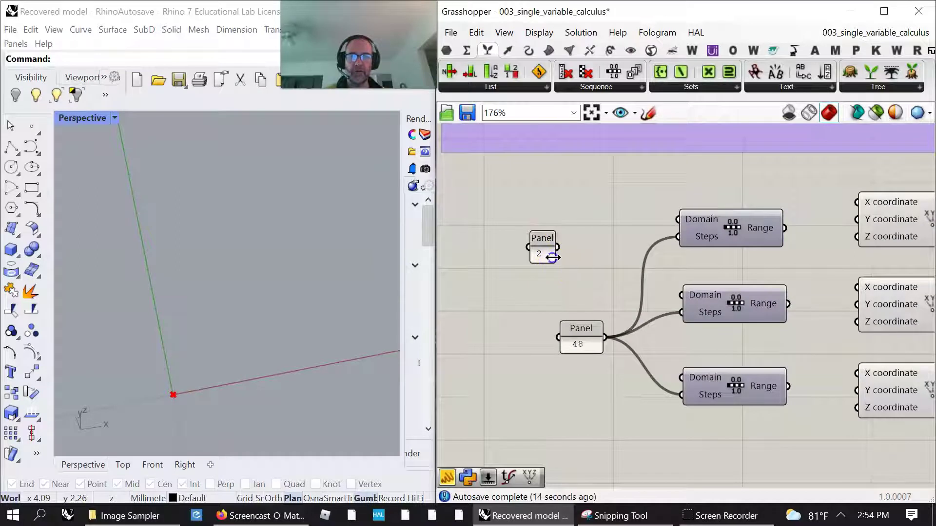
pyautogui.doubleClick(552, 258)
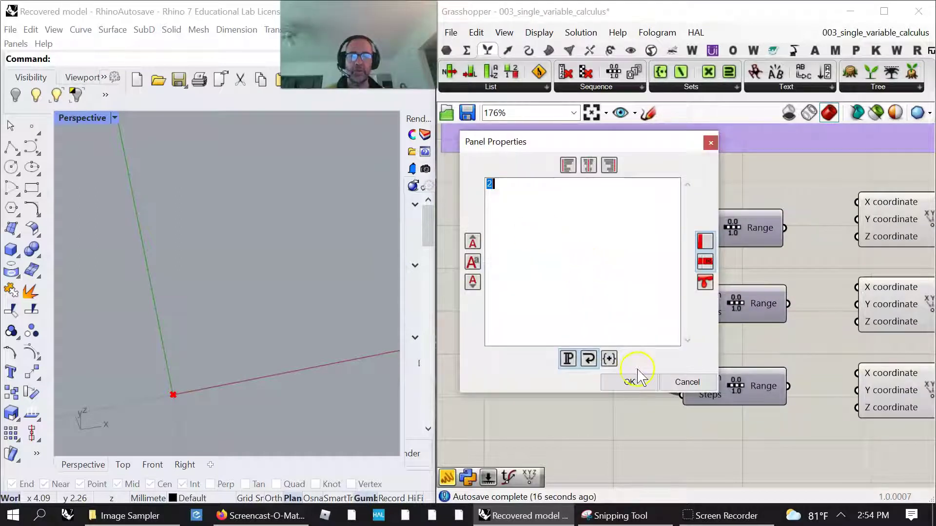
pyautogui.click(678, 382)
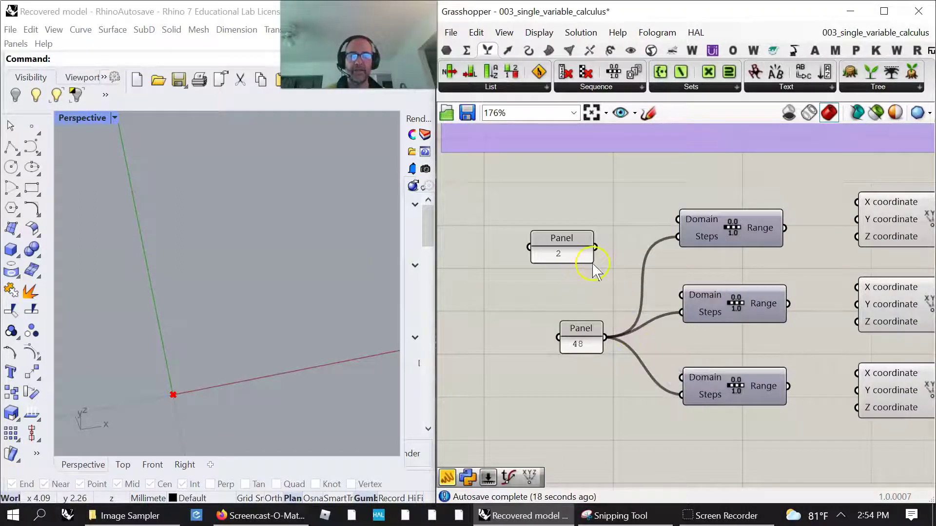
pyautogui.moveTo(592, 264); pyautogui.dragTo(591, 281)
pyautogui.rightClick(574, 271)
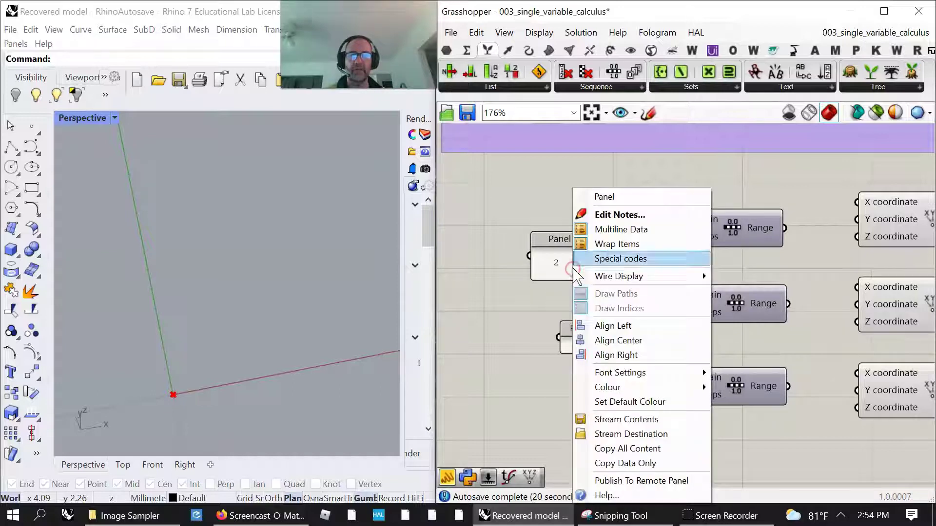
pyautogui.click(618, 230)
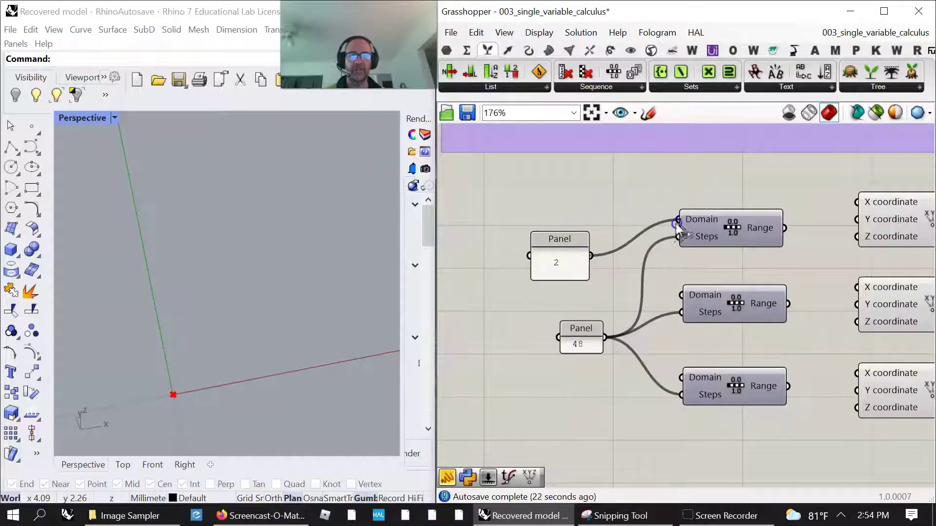
# - Duplicate the panel below the 48 panel, set its value to 5 and connect it to the third Range's Domain
pyautogui.click(574, 272)
pyautogui.keyDown('alt'); pyautogui.moveTo(573, 276); pyautogui.dragTo(569, 418); pyautogui.keyUp('alt')
pyautogui.doubleClick(569, 418)
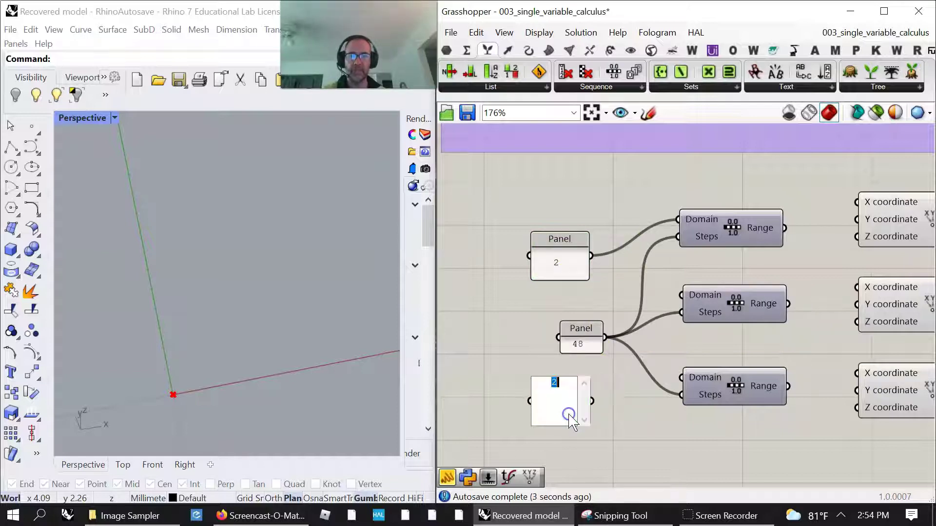
pyautogui.write('5')
pyautogui.click(584, 448)
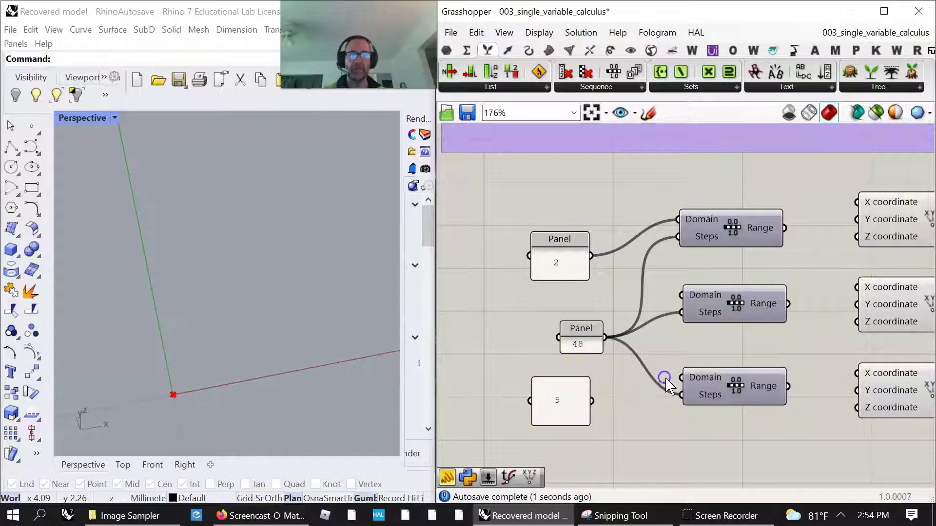
pyautogui.moveTo(592, 400); pyautogui.dragTo(714, 409)
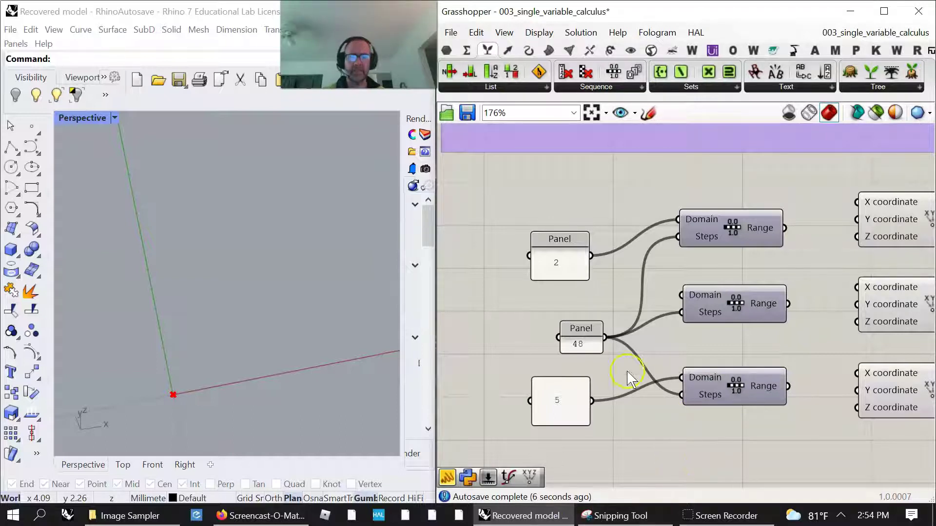
# - Connect the first Range's output to the X coordinate of the first Construct Point and inspect the points in Rhino
pyautogui.moveTo(653, 365); pyautogui.dragTo(608, 335, button='right')
pyautogui.moveTo(742, 203); pyautogui.dragTo(814, 177)
pyautogui.click(835, 208)
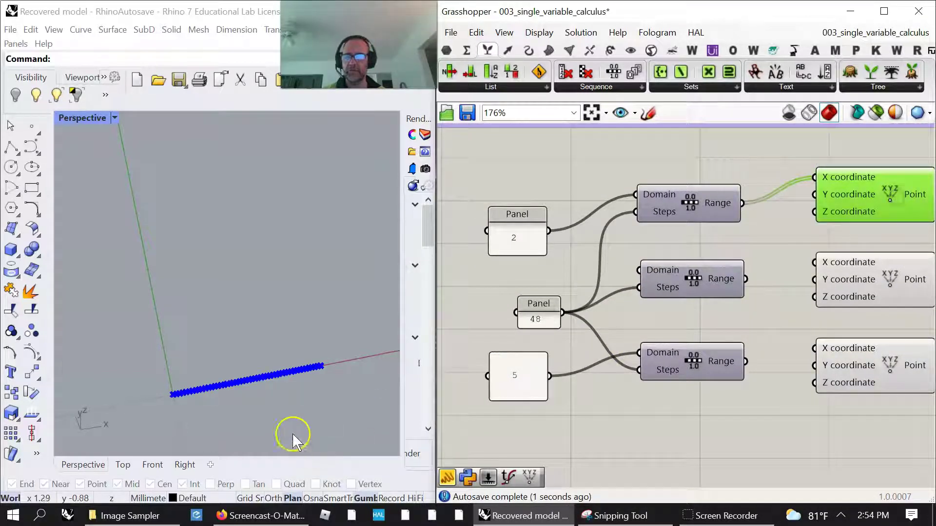
pyautogui.scroll(2, 251, 378)
pyautogui.scroll(-2, 250, 379)
pyautogui.scroll(1, 715, 291)
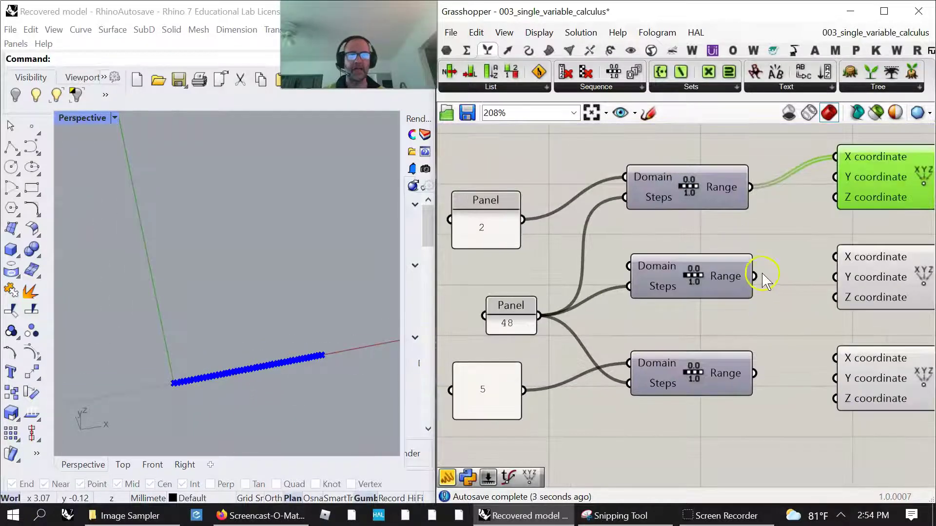
# - Connect the second Range's output to the Y coordinate of the second Construct Point and inspect the points
pyautogui.moveTo(754, 277); pyautogui.dragTo(829, 278)
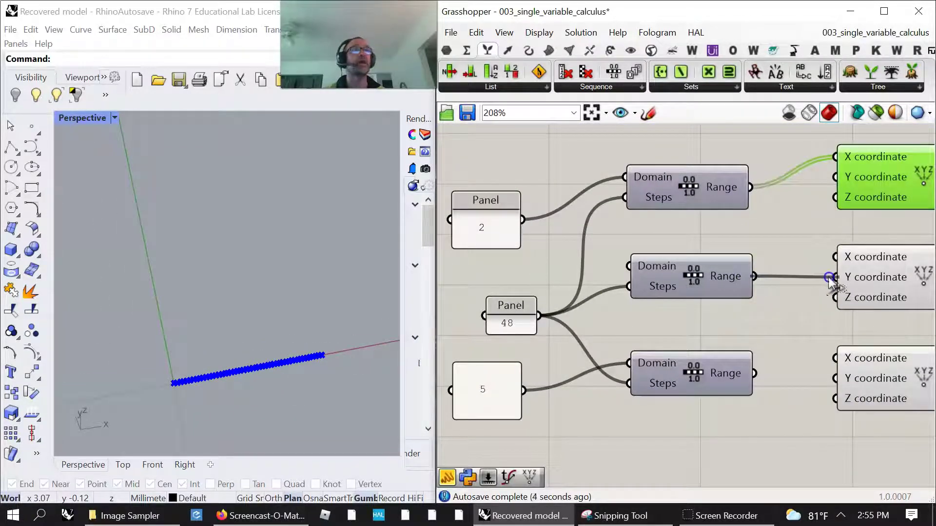
pyautogui.scroll(2, 175, 380)
pyautogui.click(190, 372)
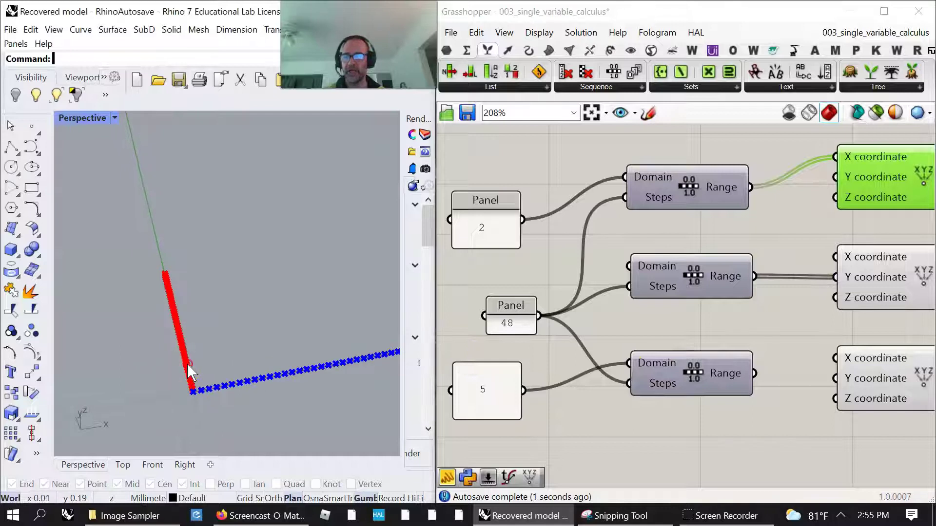
pyautogui.scroll(-2, 190, 374)
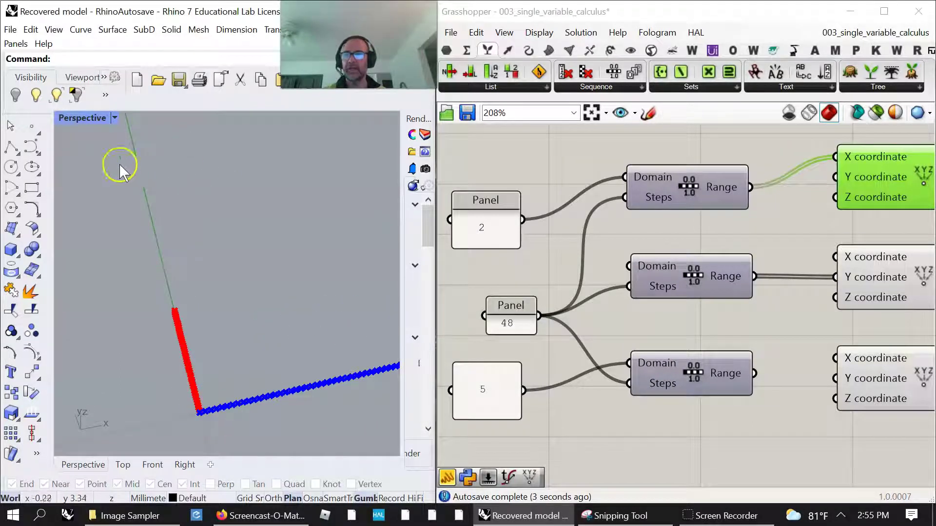
# - Maximize Rhino's Top viewport and connect the third Range's output to the second Construct Point's Y coordinate, replacing the existing wire
pyautogui.doubleClick(82, 117)
pyautogui.doubleClick(65, 119)
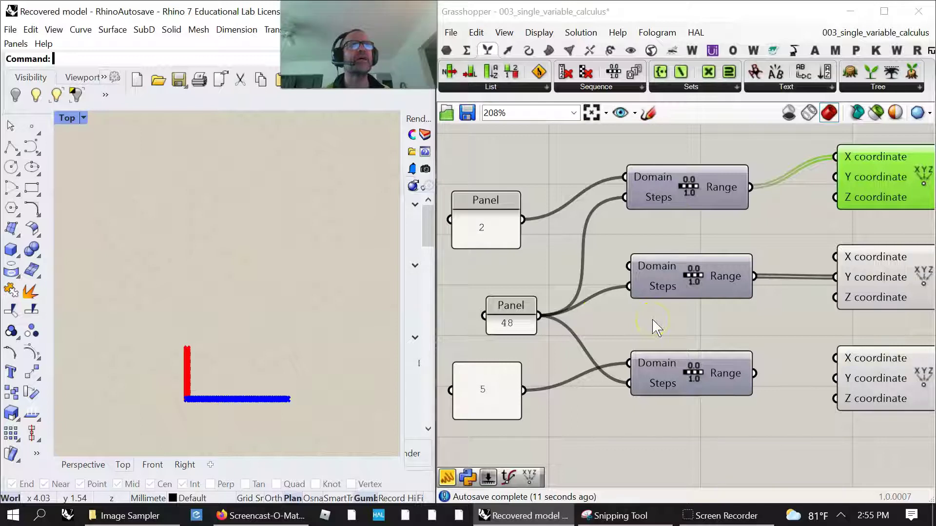
pyautogui.moveTo(755, 373); pyautogui.dragTo(834, 277)
pyautogui.click(265, 330)
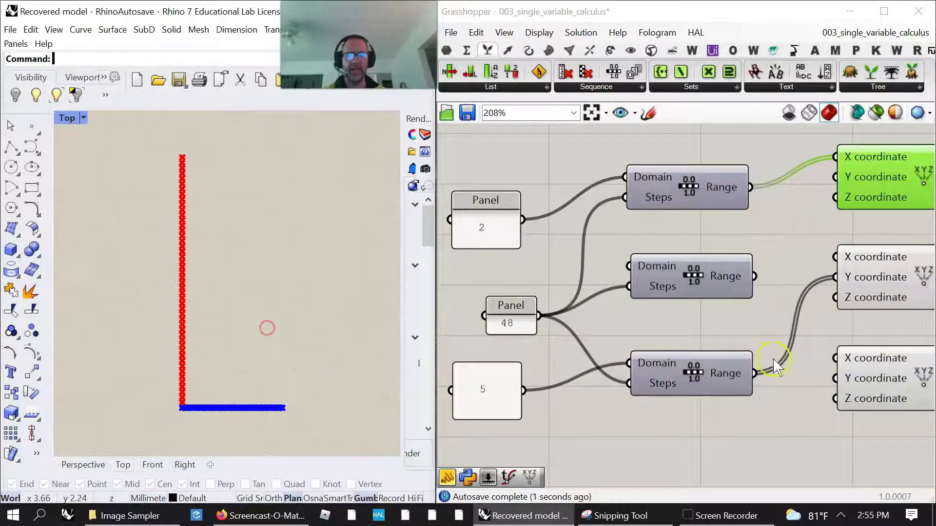
pyautogui.moveTo(803, 462); pyautogui.dragTo(726, 454, button='right')
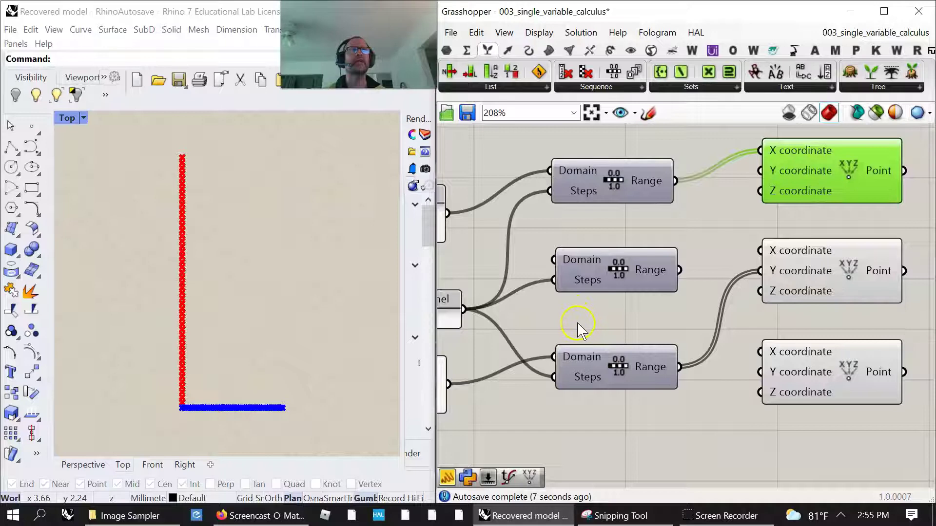
# - Add a number slider ranging from 0.01 to 1.25 above the panel with value 2
pyautogui.moveTo(477, 341); pyautogui.dragTo(660, 399, button='right')
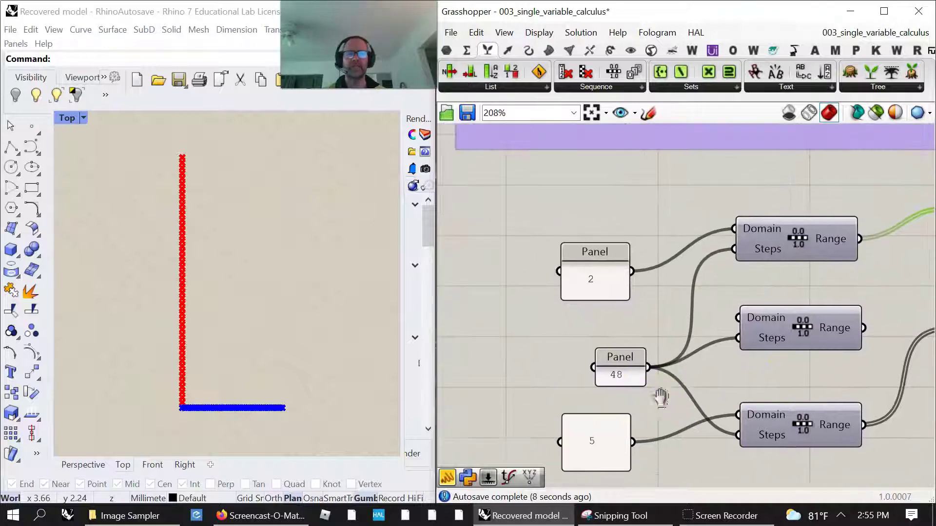
pyautogui.doubleClick(518, 201)
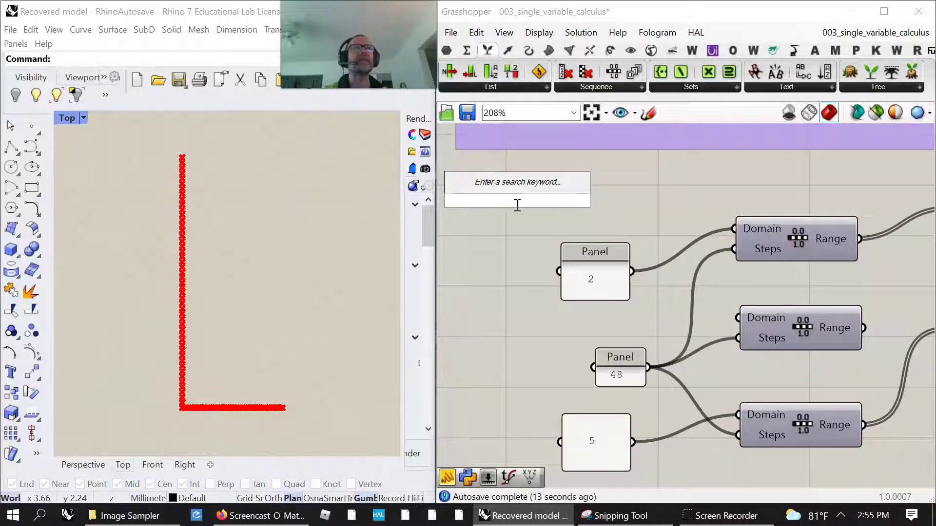
pyautogui.write('1')
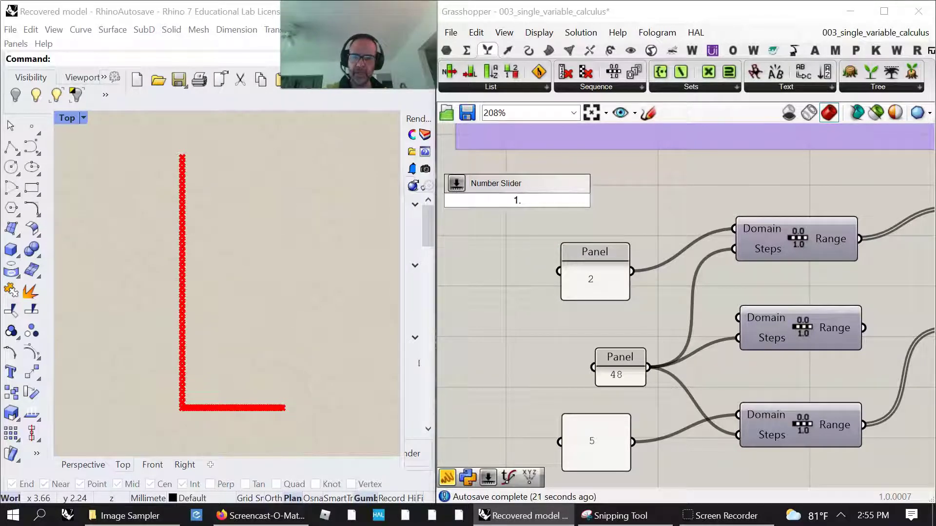
pyautogui.write('.')
pyautogui.press('BackSpace')
pyautogui.press('BackSpace')
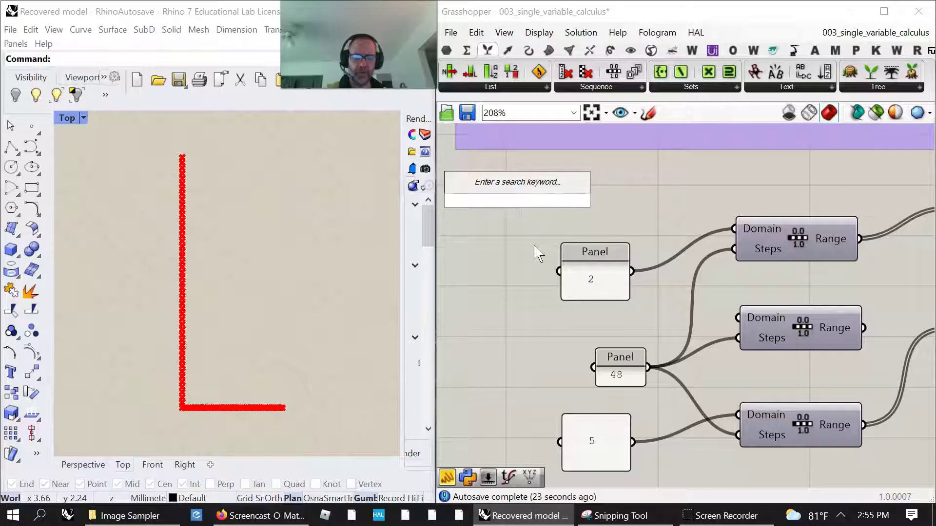
pyautogui.write('.01..')
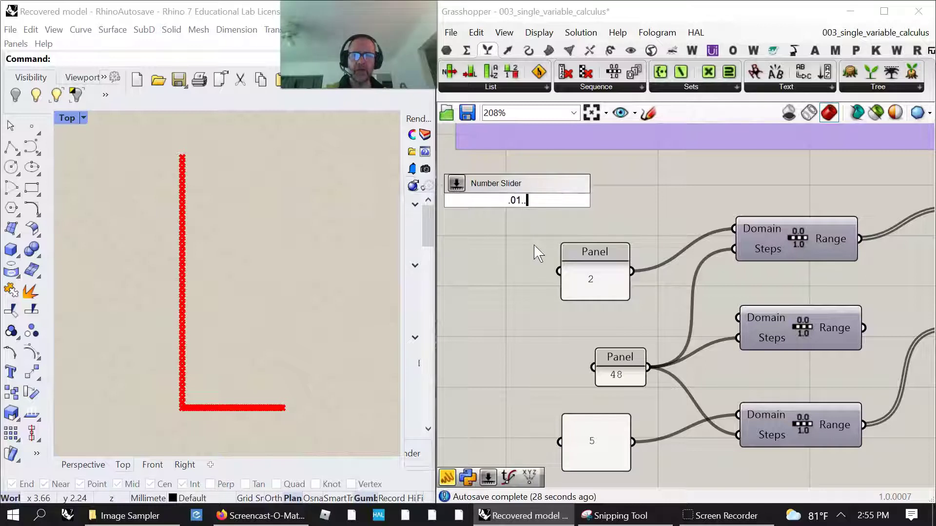
pyautogui.click(542, 250)
pyautogui.write('1..1.25')
pyautogui.click(571, 248)
pyautogui.press('Return')
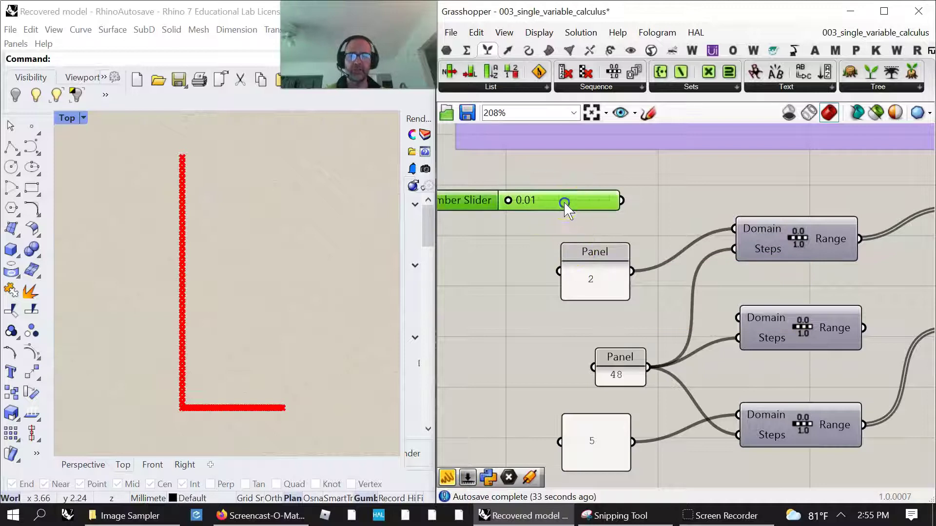
# - Give the new slider snapping values of .25, .5, .75 and 1, and set it to 0.25
pyautogui.rightClick(595, 200)
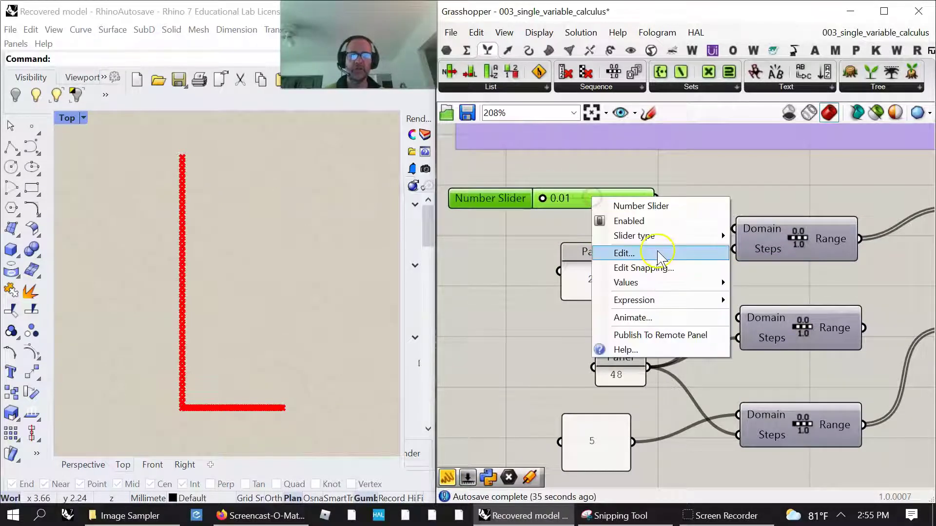
pyautogui.click(640, 269)
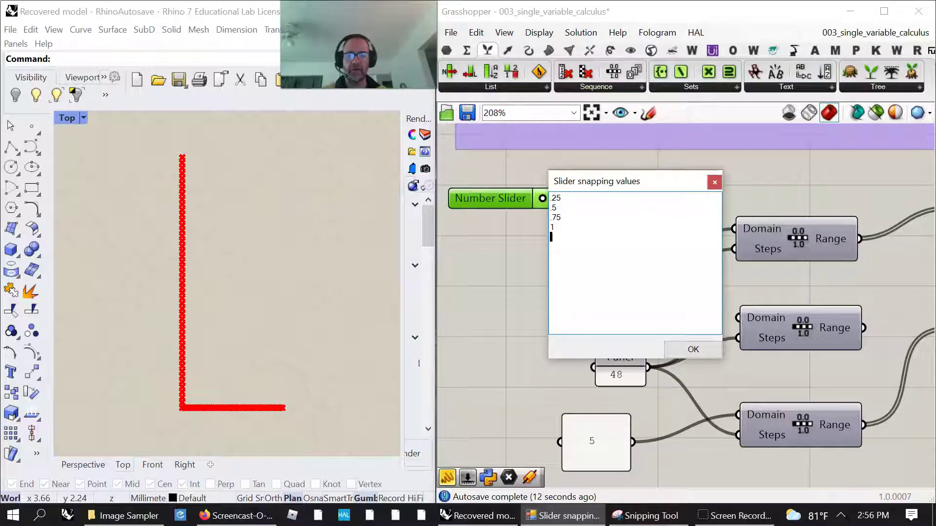
pyautogui.click(692, 350)
pyautogui.moveTo(548, 198); pyautogui.dragTo(561, 211)
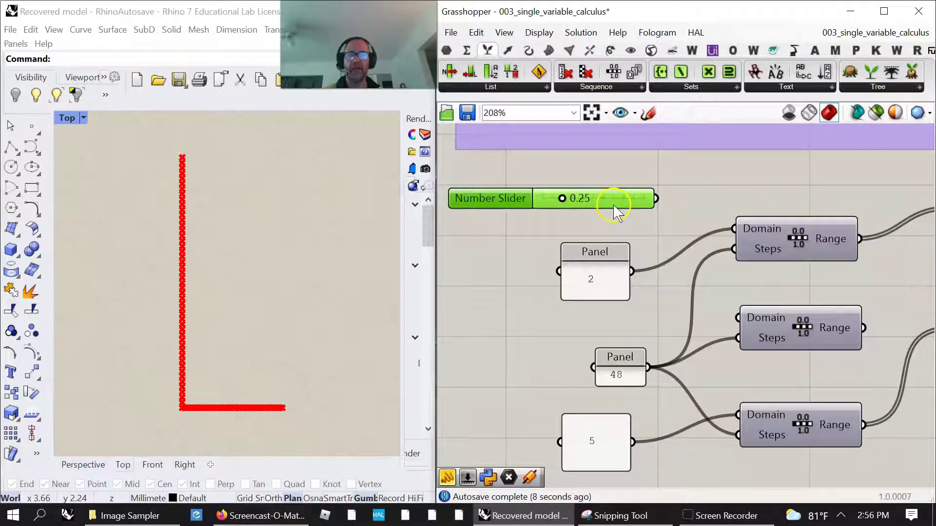
# - Rename the 0.25 number slider as t
pyautogui.rightClick(485, 193)
pyautogui.click(579, 201)
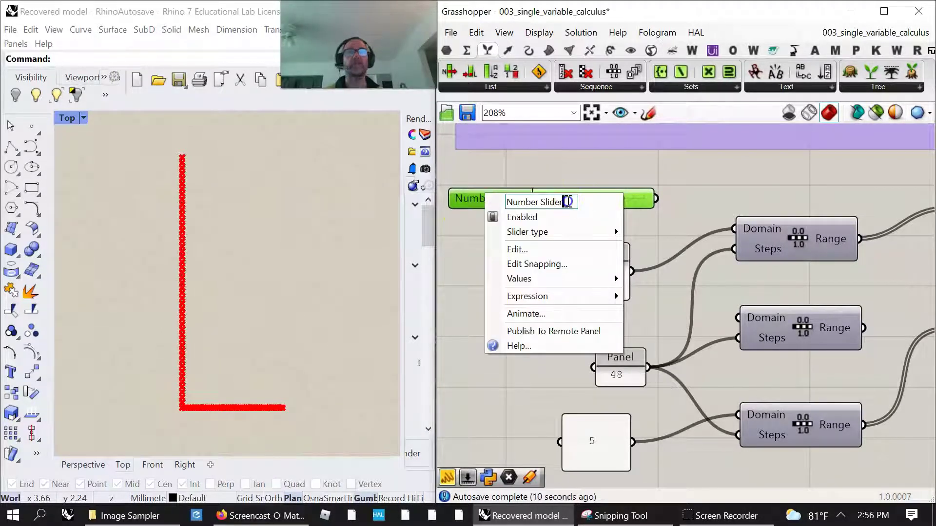
pyautogui.write('t')
pyautogui.press('Return')
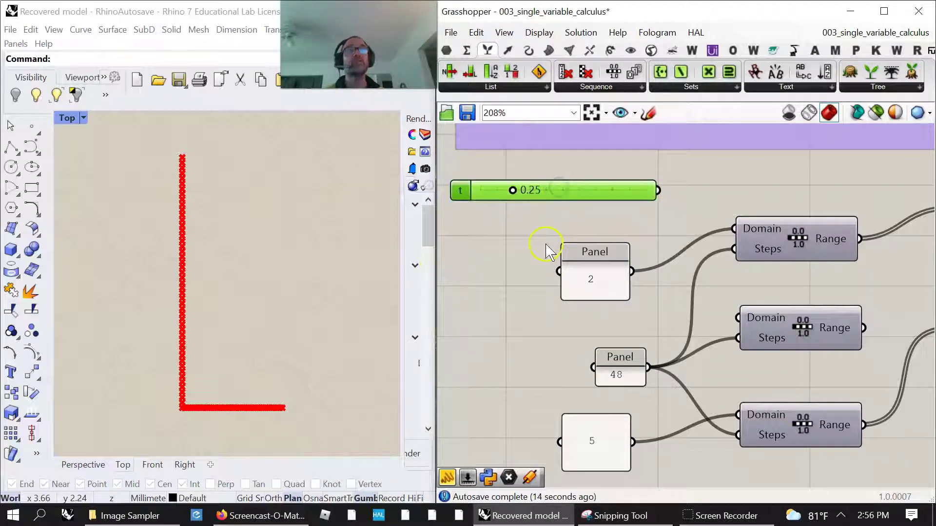
# - Add a number slider ranging from 0.01 to 5.00 below the t slider, set it to 5.00 and align it with t
pyautogui.doubleClick(543, 225)
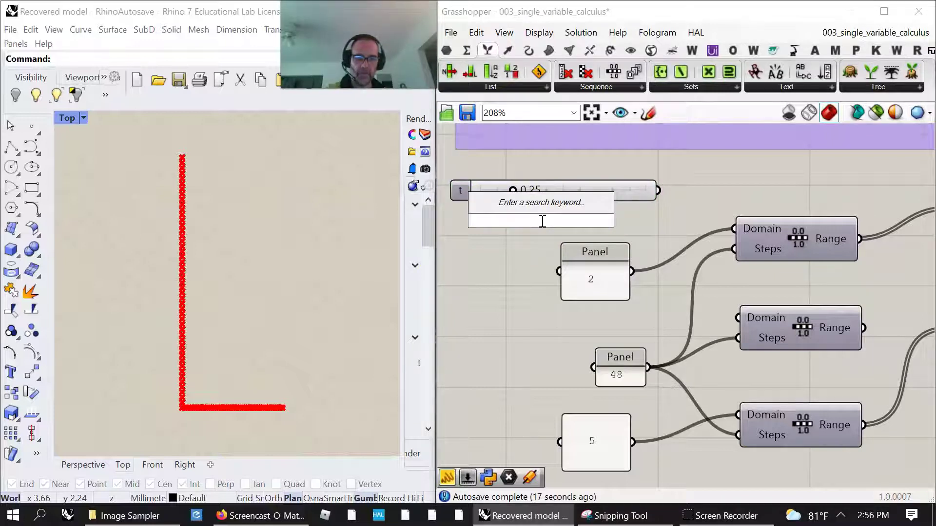
pyautogui.write('.01..')
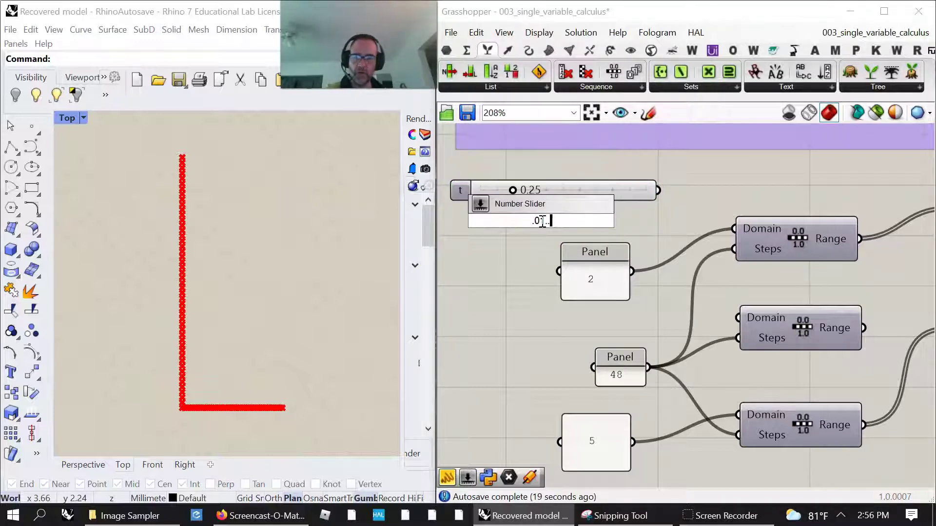
pyautogui.write('5.00')
pyautogui.press('Return')
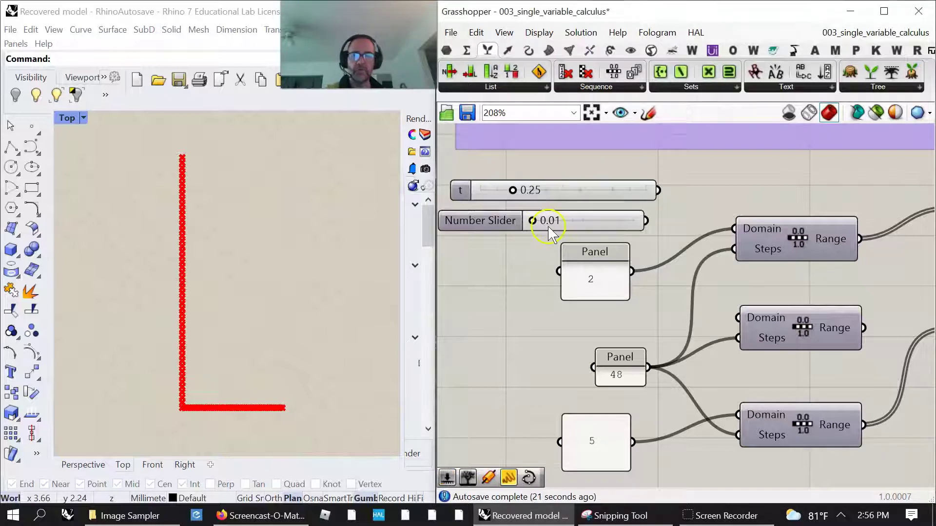
pyautogui.moveTo(533, 221); pyautogui.dragTo(644, 221)
pyautogui.moveTo(583, 230); pyautogui.dragTo(461, 239)
# - Rename the 5.00 number slider as ho
pyautogui.rightClick(500, 224)
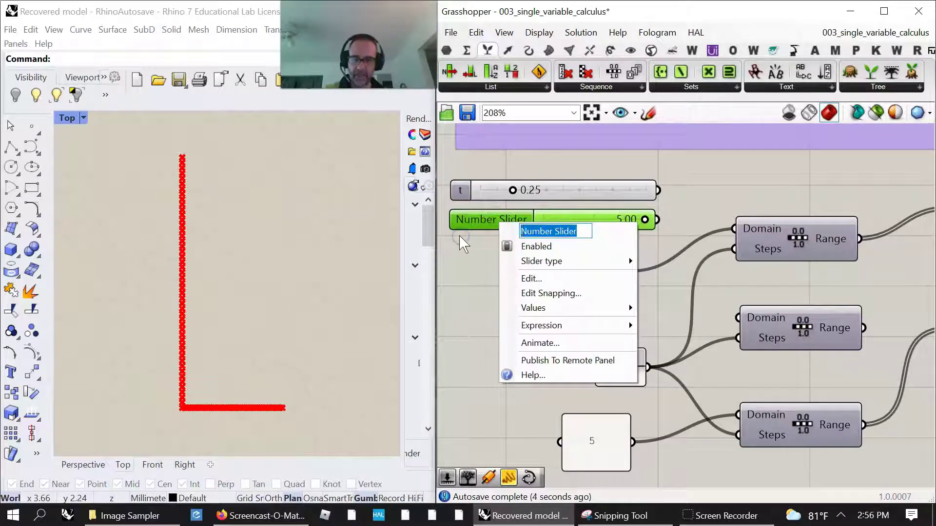
pyautogui.write('h')
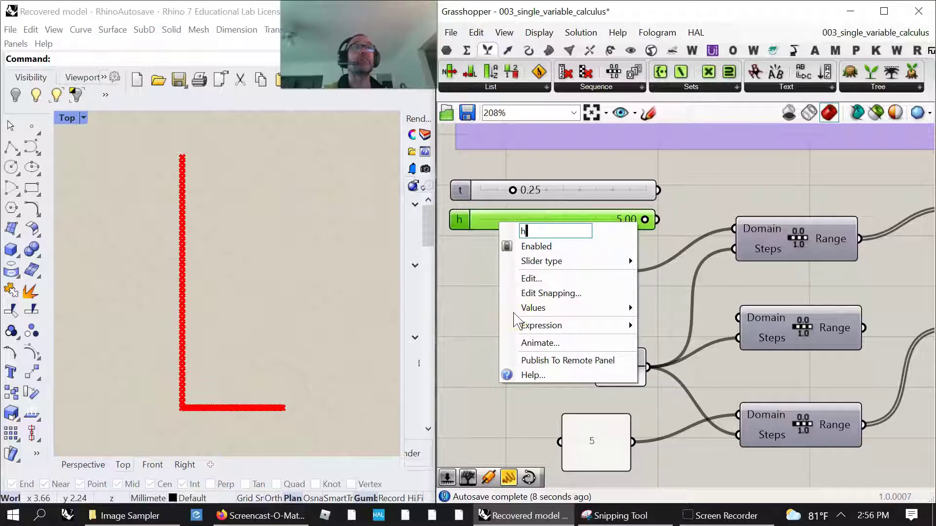
pyautogui.write('o')
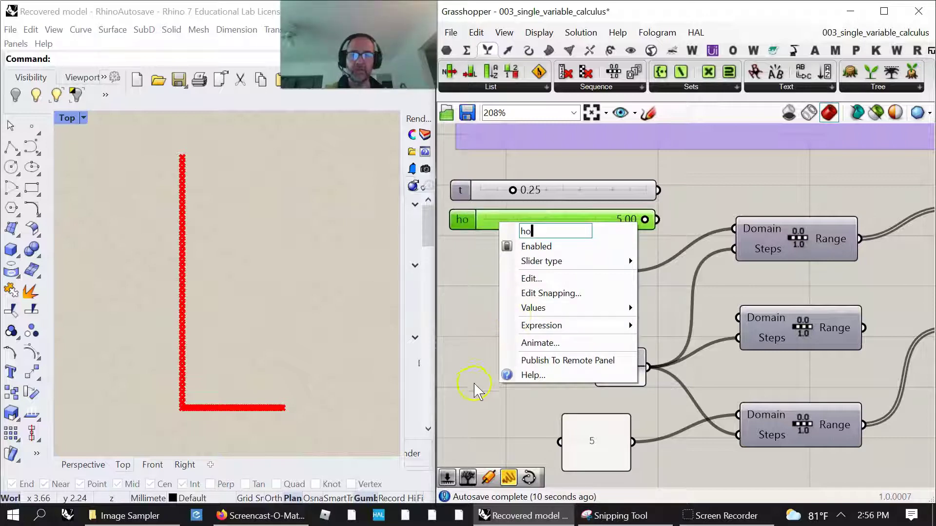
pyautogui.click(467, 337)
# - Connect the ho slider to the second Range's Domain, and replace that wire with one from the t slider
pyautogui.moveTo(657, 219); pyautogui.dragTo(737, 317)
pyautogui.moveTo(790, 291); pyautogui.dragTo(674, 298, button='right')
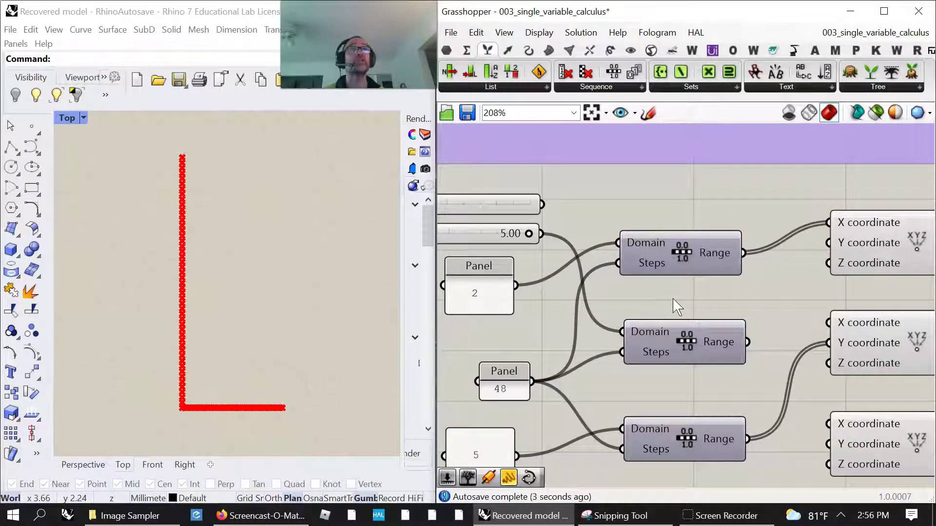
pyautogui.moveTo(547, 214); pyautogui.dragTo(633, 326)
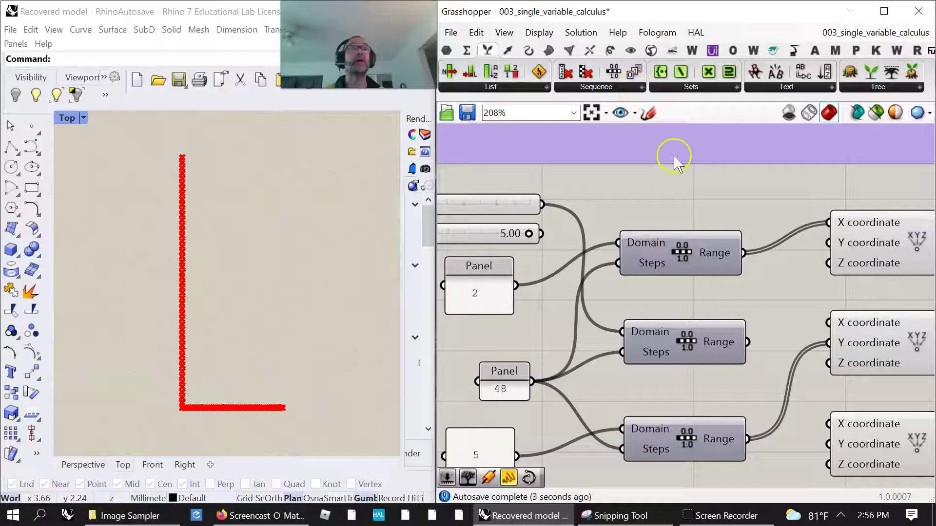
# - Place an Interpolate curve component beside the first Construct Point and connect that Point output to its Vertices
pyautogui.moveTo(720, 422); pyautogui.dragTo(557, 337, button='right')
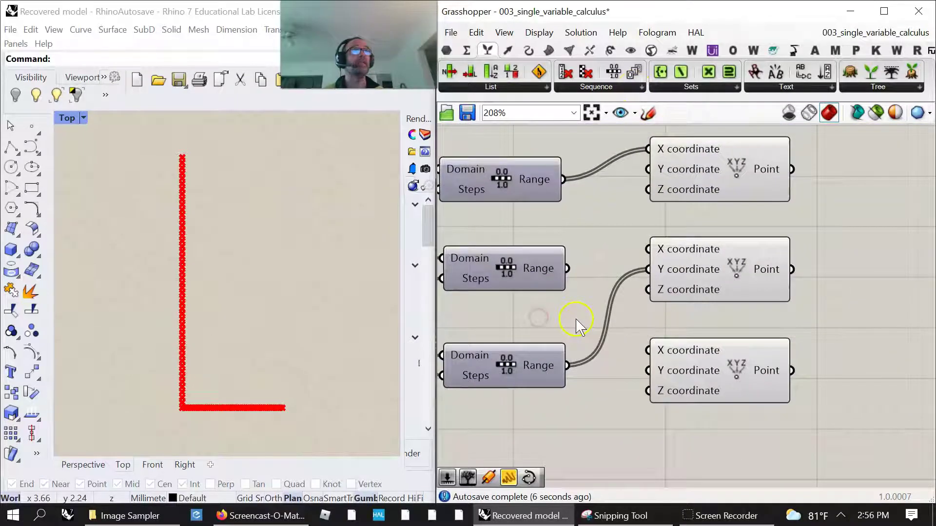
pyautogui.scroll(-2, 575, 324)
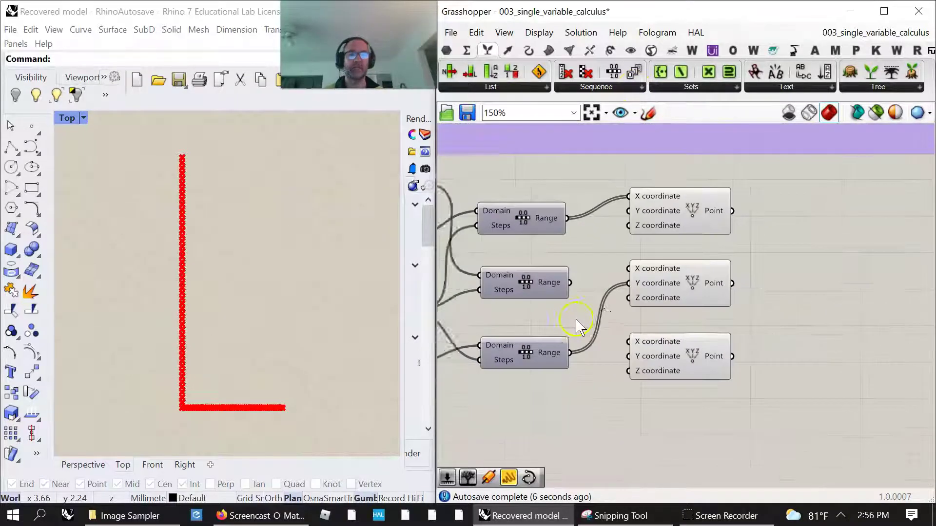
pyautogui.click(508, 50)
pyautogui.click(528, 50)
pyautogui.moveTo(749, 79); pyautogui.dragTo(782, 243)
pyautogui.moveTo(661, 231); pyautogui.dragTo(735, 222)
pyautogui.moveTo(780, 245); pyautogui.dragTo(771, 253)
pyautogui.click(759, 275)
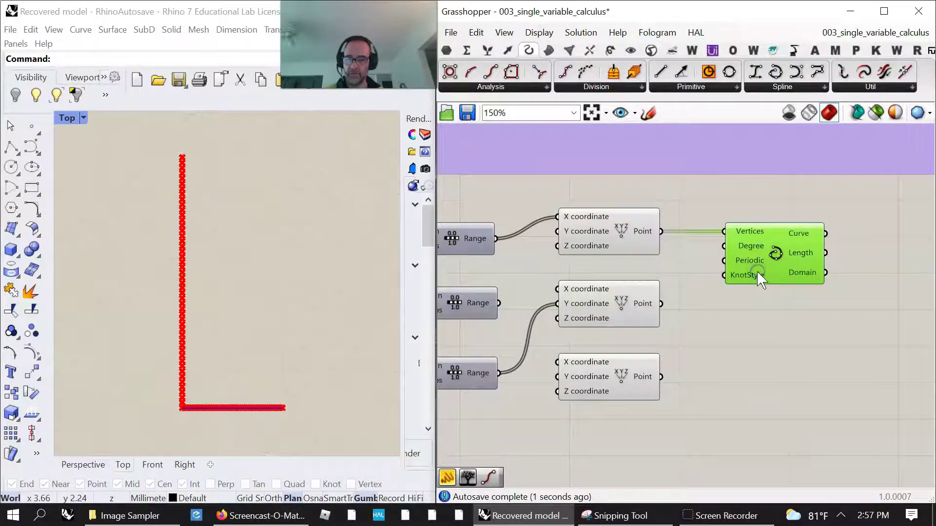
# - Duplicate the Interpolate component below the original and connect the second Construct Point's output to the copy's Vertices
pyautogui.hotkey('ctrl', 'c')
pyautogui.hotkey('ctrl', 'v')
pyautogui.moveTo(756, 314); pyautogui.dragTo(755, 310)
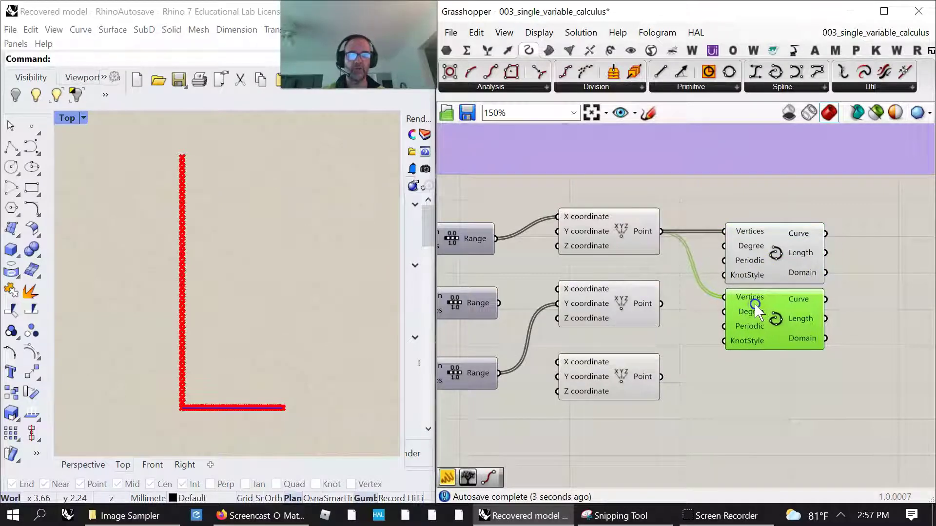
pyautogui.moveTo(665, 298); pyautogui.dragTo(717, 304)
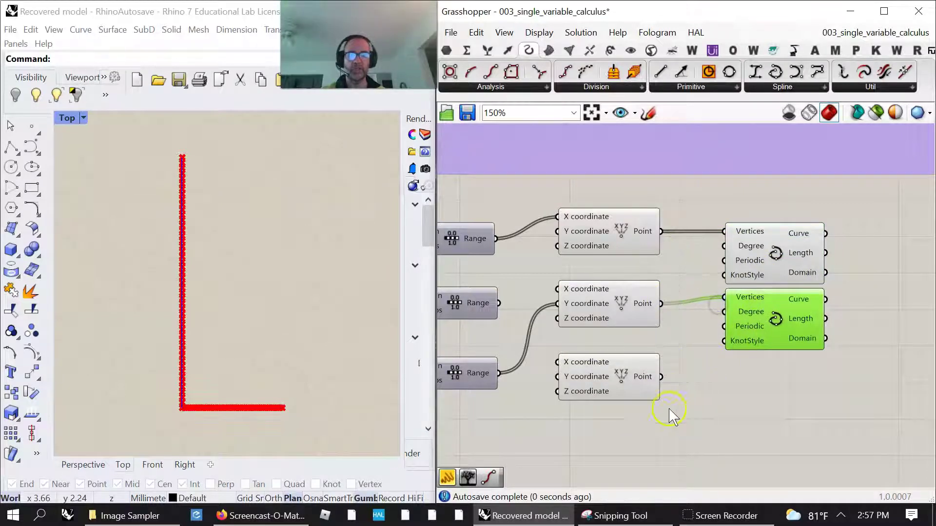
# - Turn off the preview of all three Construct Point components and inspect the two axis curves in Rhino
pyautogui.moveTo(643, 444); pyautogui.dragTo(545, 207)
pyautogui.rightClick(520, 201)
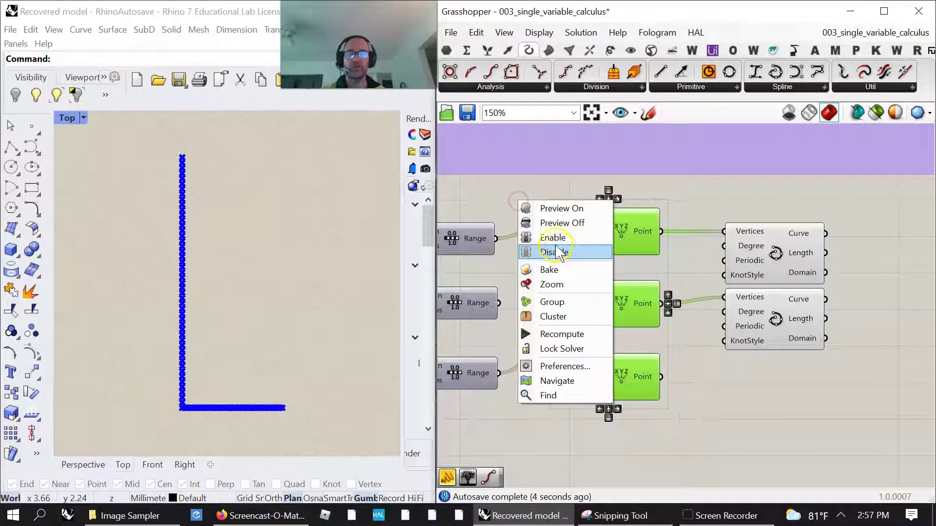
pyautogui.click(554, 222)
pyautogui.moveTo(811, 386); pyautogui.dragTo(678, 286)
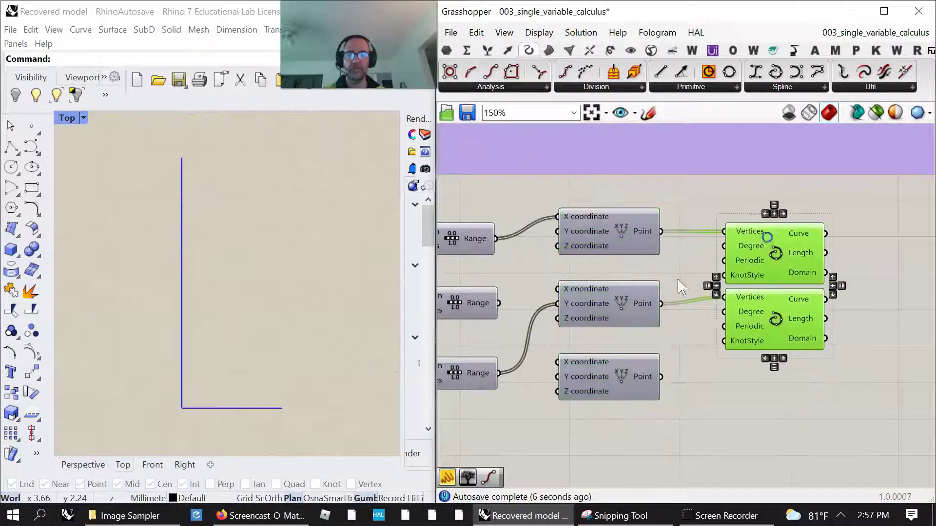
pyautogui.click(257, 428)
pyautogui.moveTo(263, 432); pyautogui.dragTo(251, 428, button='right')
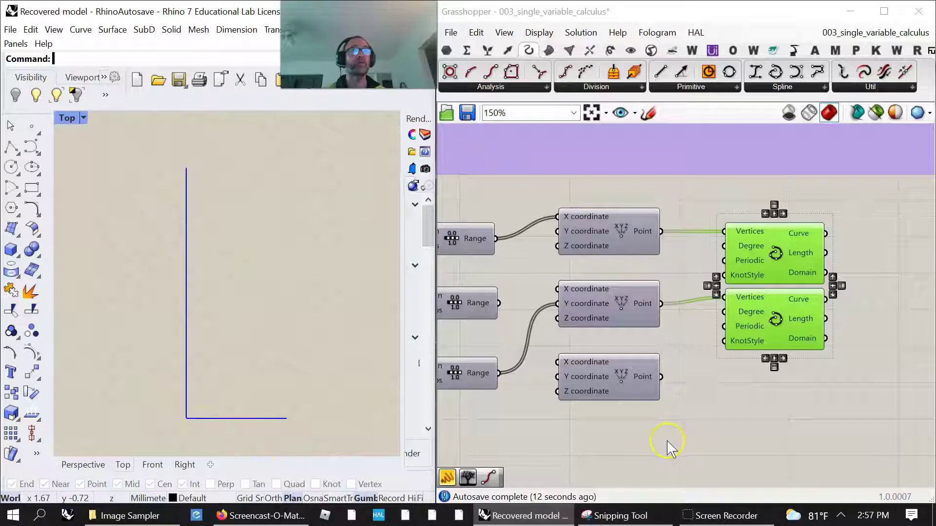
# - Place an Expression component below the third Range and third Construct Point
pyautogui.moveTo(626, 445); pyautogui.dragTo(766, 375, button='right')
pyautogui.scroll(-5, 702, 366)
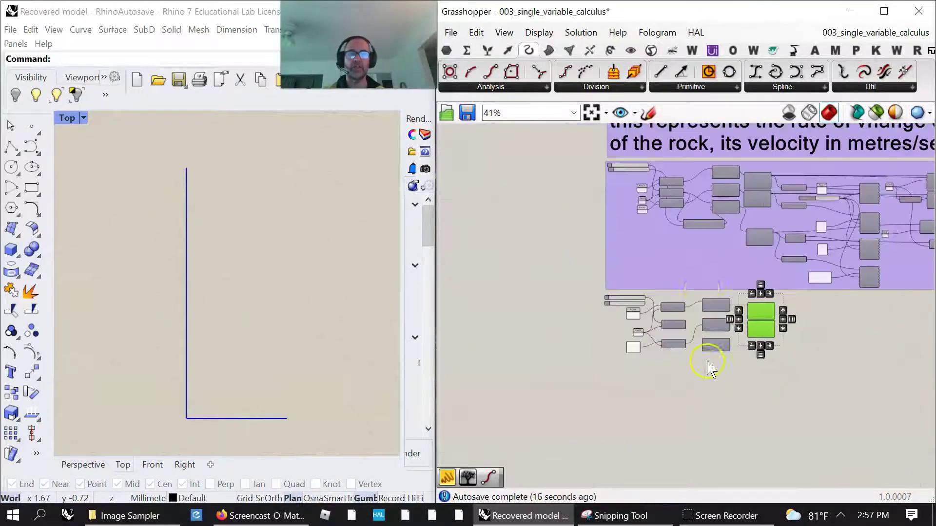
pyautogui.moveTo(697, 275); pyautogui.dragTo(602, 161, button='right')
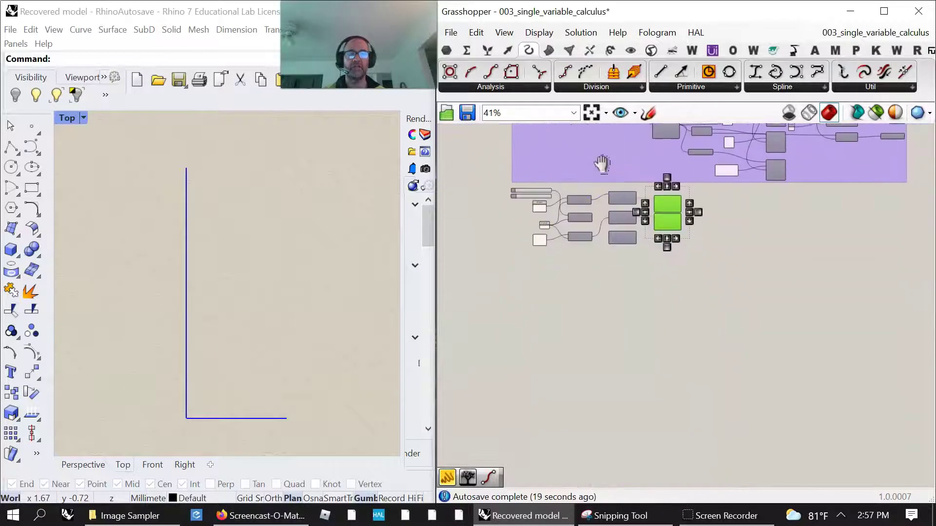
pyautogui.scroll(2, 602, 219)
pyautogui.scroll(5, 604, 251)
pyautogui.moveTo(618, 255); pyautogui.dragTo(671, 379, button='right')
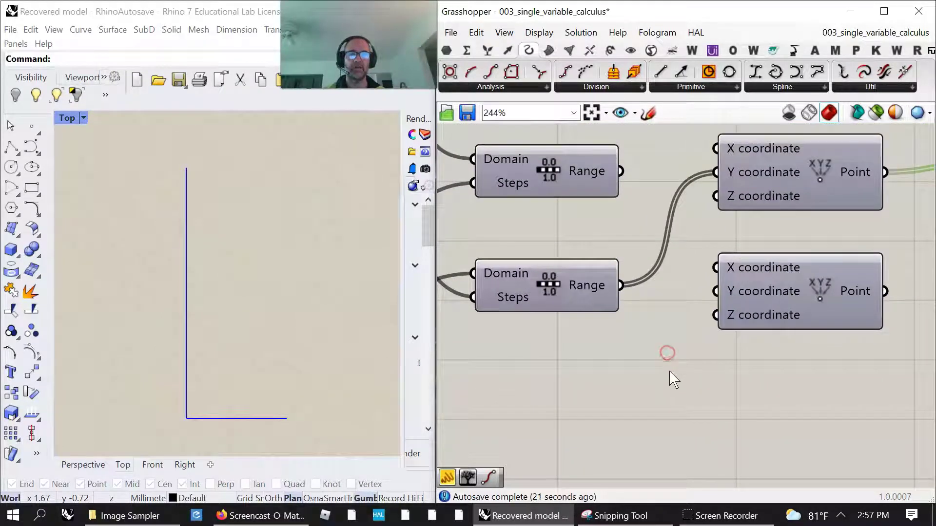
pyautogui.click(466, 50)
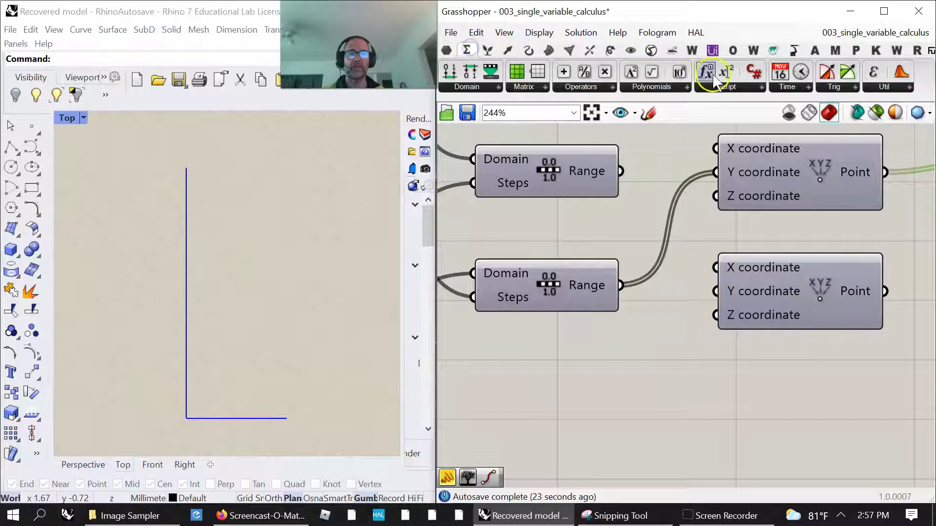
pyautogui.hotkey('ctrl', 'v')
pyautogui.click(653, 384)
pyautogui.moveTo(664, 388); pyautogui.dragTo(686, 388)
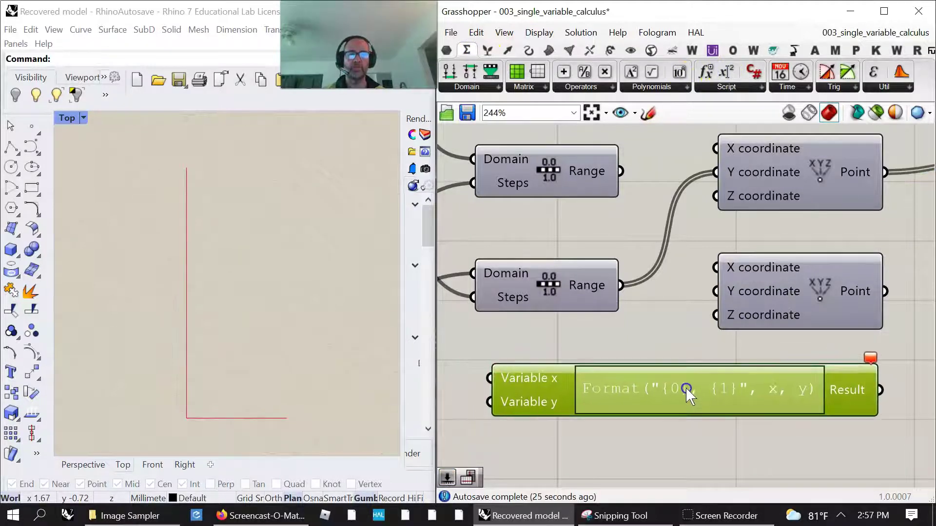
# - Rename the Expression component's Variable x input as t
pyautogui.scroll(2, 554, 388)
pyautogui.scroll(2, 554, 388)
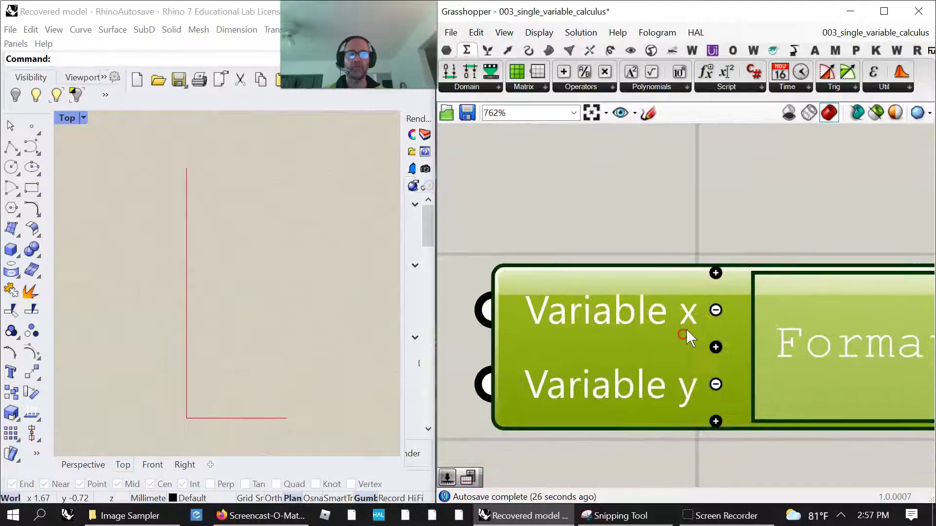
pyautogui.rightClick(670, 315)
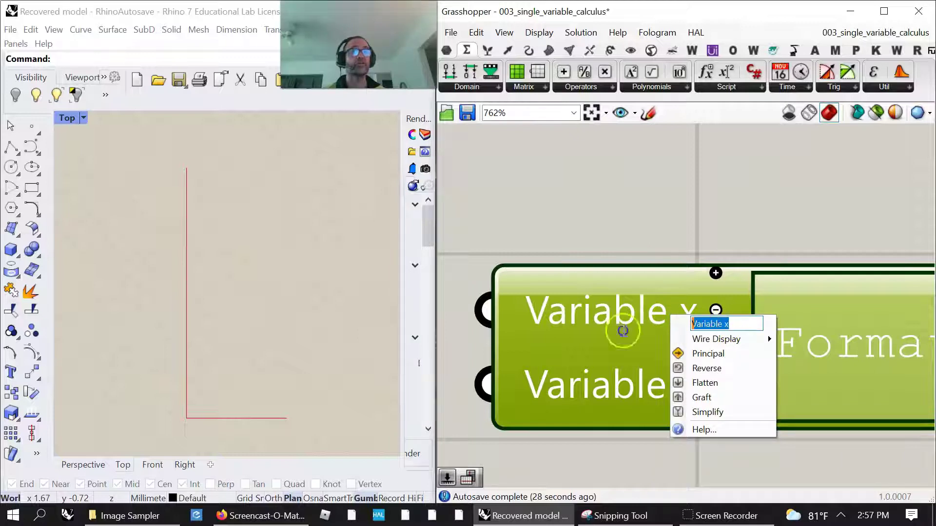
pyautogui.write('t')
pyautogui.press('Return')
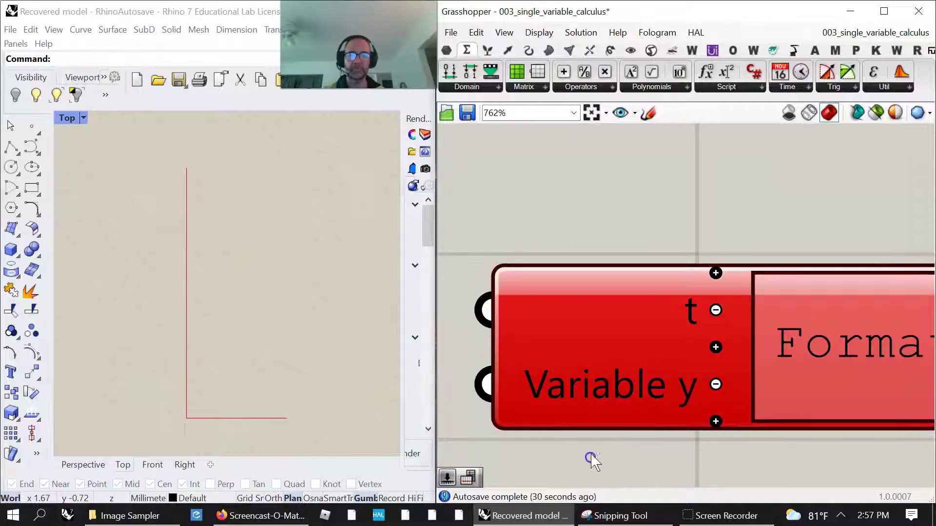
# - Rename the Expression component's Variable y input as ho
pyautogui.rightClick(633, 385)
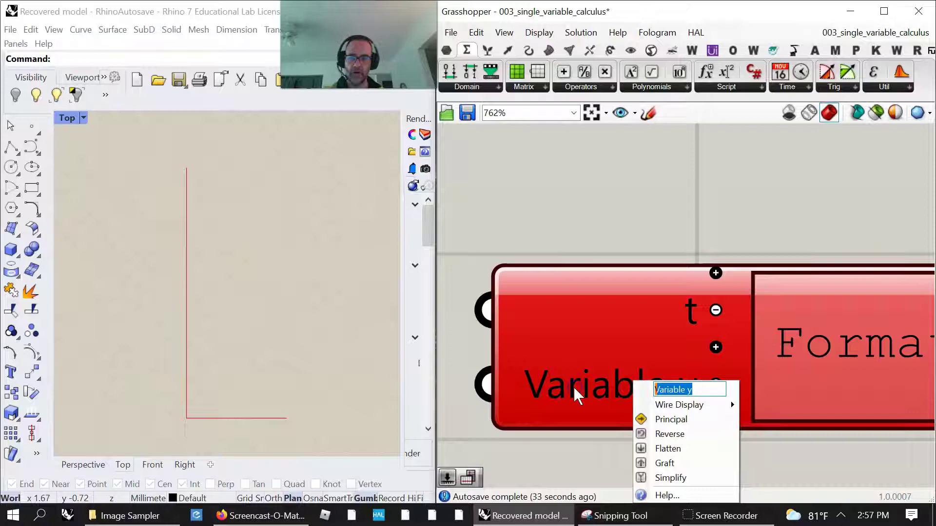
pyautogui.write('ho')
pyautogui.click(544, 418)
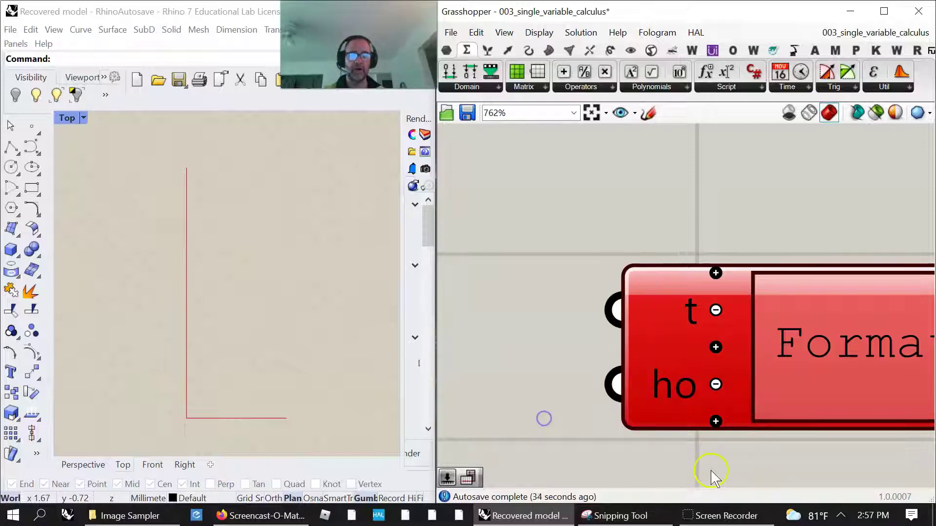
# - Connect the second Range's output to the Expression's t input and the ho slider to its ho input
pyautogui.scroll(-3, 612, 411)
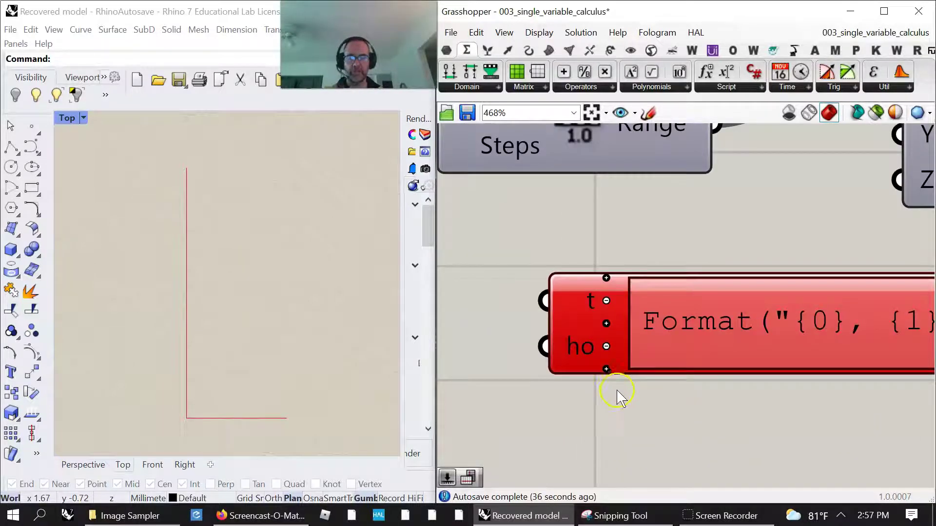
pyautogui.scroll(-2, 633, 411)
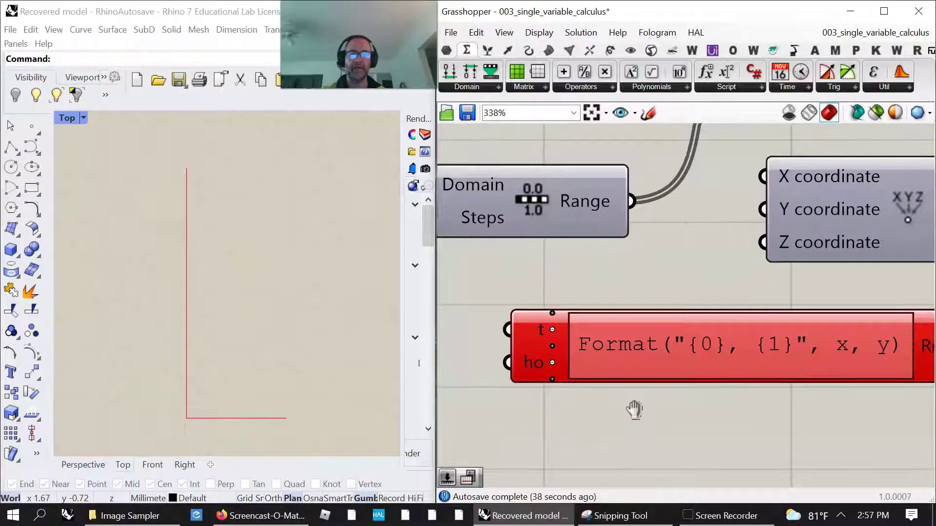
pyautogui.scroll(-5, 636, 422)
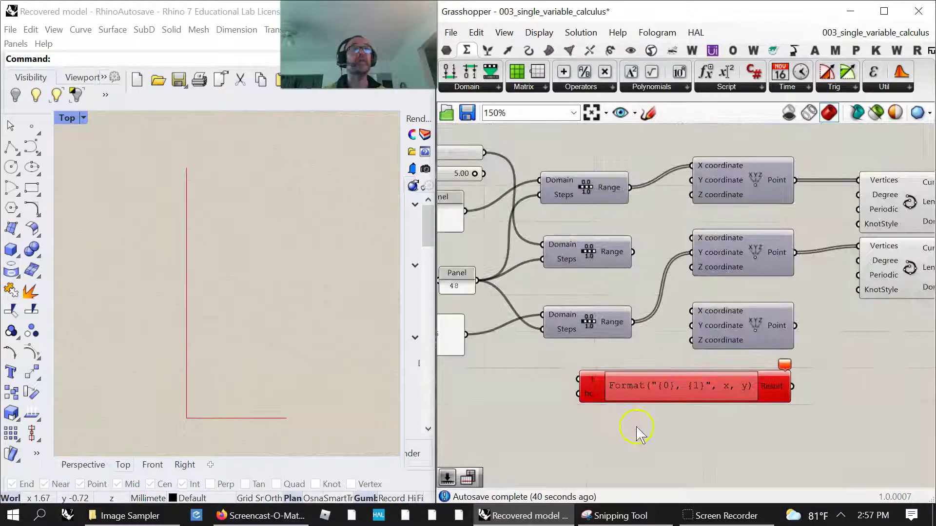
pyautogui.moveTo(636, 431); pyautogui.dragTo(718, 440, button='right')
pyautogui.moveTo(571, 164)
pyautogui.mouseDown()
pyautogui.moveTo(626, 330)
pyautogui.moveTo(664, 384)
pyautogui.moveTo(572, 164)
pyautogui.mouseUp()
pyautogui.moveTo(718, 262); pyautogui.dragTo(657, 393)
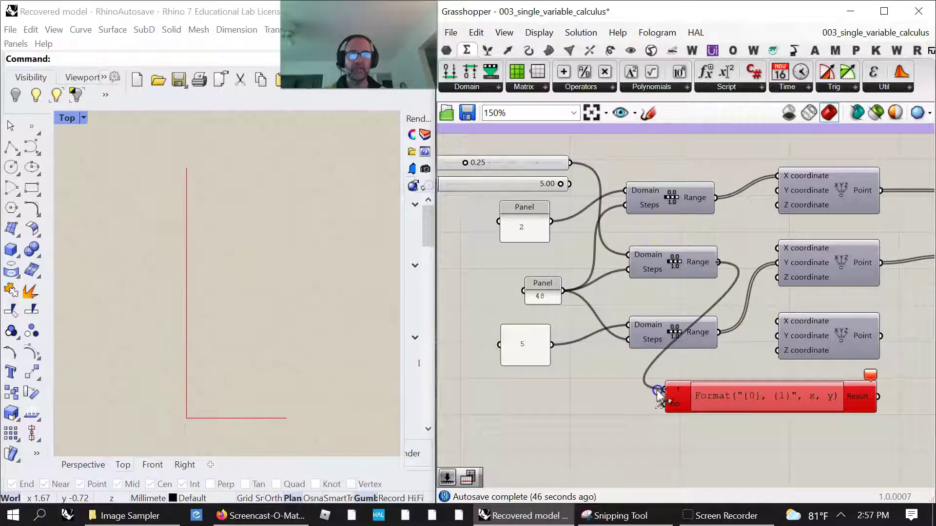
pyautogui.moveTo(570, 184); pyautogui.dragTo(663, 403)
# - Replace the Expression component's default formula with ho -4.9*(t^2) and check its resulting values
pyautogui.moveTo(788, 414); pyautogui.dragTo(710, 409, button='right')
pyautogui.doubleClick(674, 369)
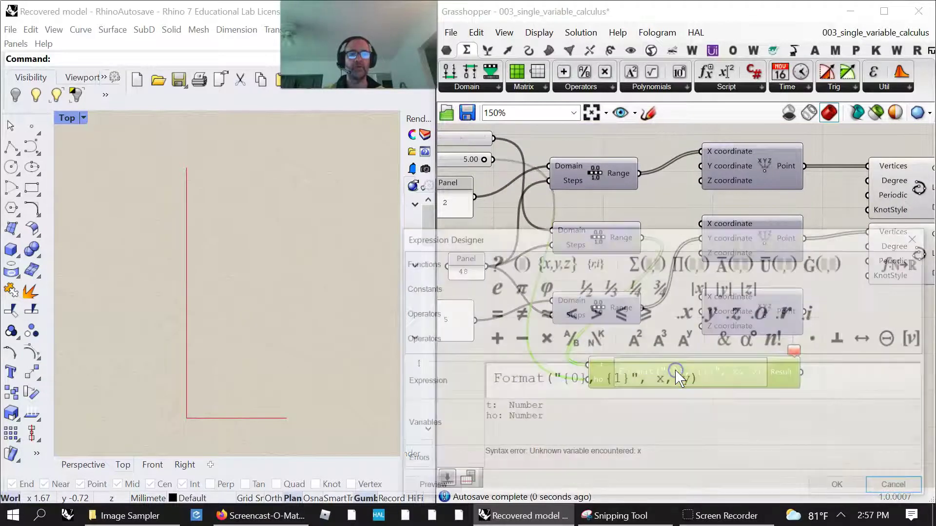
pyautogui.moveTo(705, 379); pyautogui.dragTo(452, 406)
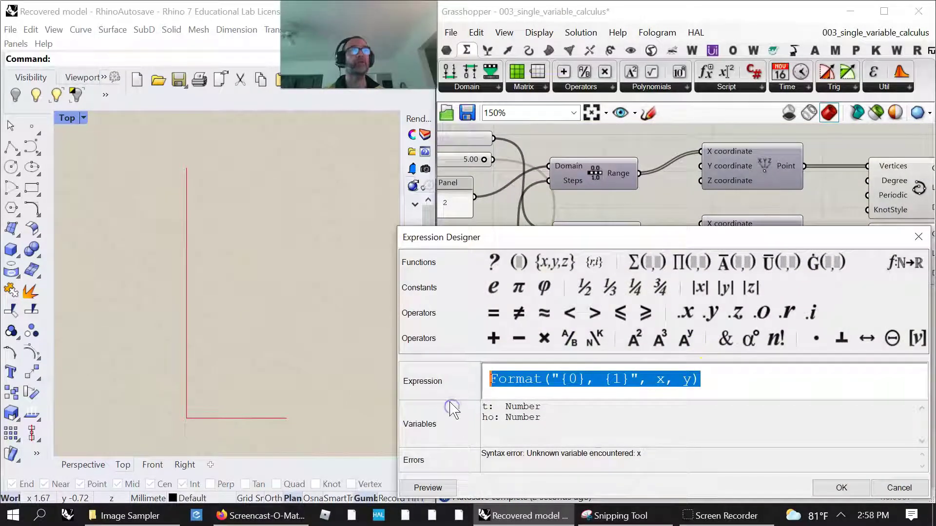
pyautogui.write('ho -4.9*(t^')
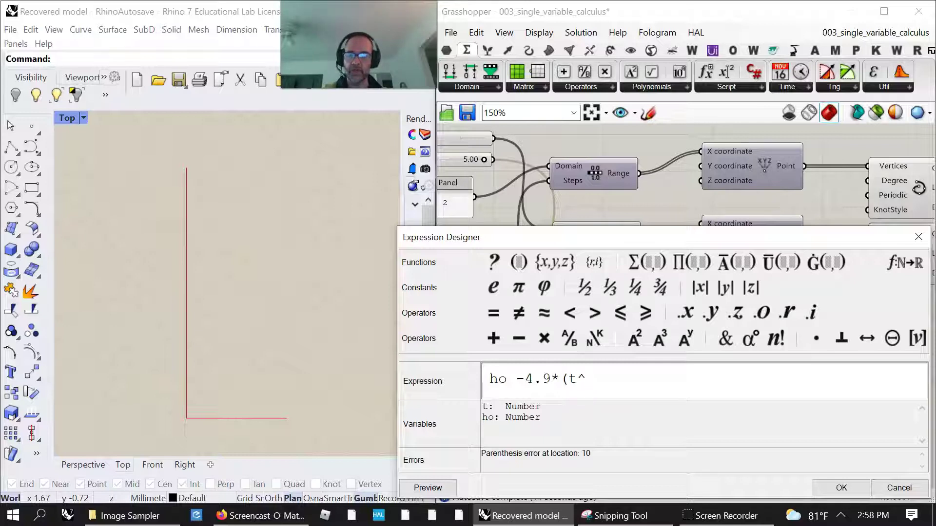
pyautogui.write('2)')
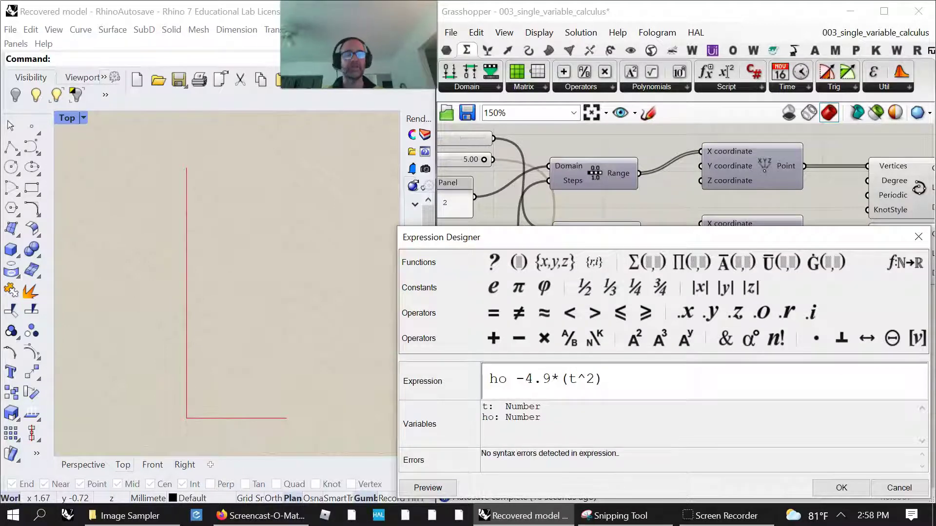
pyautogui.click(839, 487)
pyautogui.moveTo(760, 379)
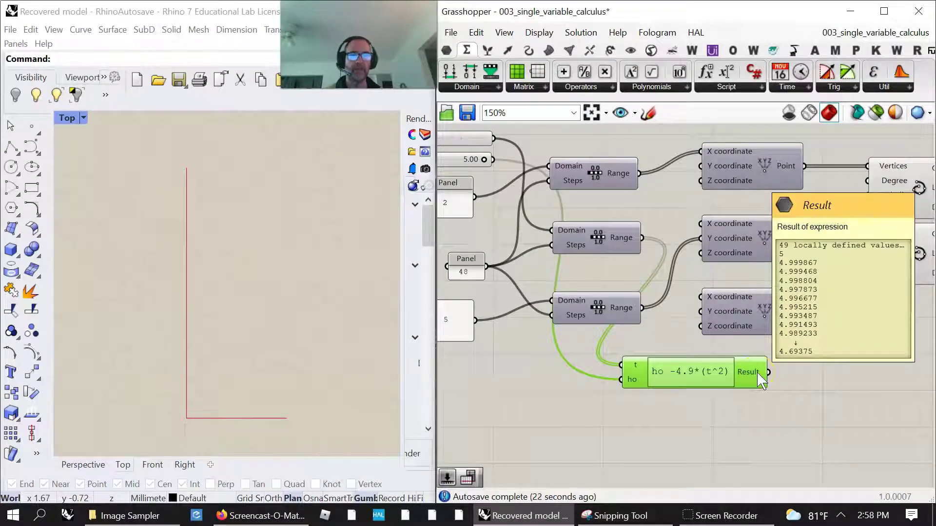
# - Connect the second Range's output to the third Construct Point's X coordinate and the Expression's Result to its Y coordinate
pyautogui.moveTo(794, 411); pyautogui.dragTo(676, 449, button='right')
pyautogui.moveTo(639, 352); pyautogui.dragTo(733, 336, button='right')
pyautogui.moveTo(603, 246); pyautogui.dragTo(661, 306)
pyautogui.moveTo(610, 296); pyautogui.dragTo(581, 294, button='right')
pyautogui.moveTo(738, 379); pyautogui.dragTo(671, 323)
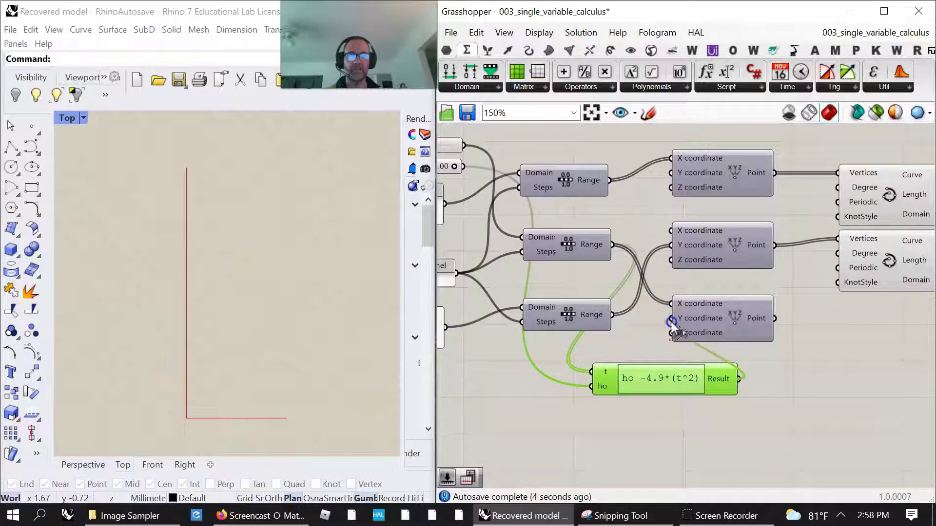
# - Check the preview setting of the third Construct Point component
pyautogui.moveTo(732, 324); pyautogui.dragTo(736, 320)
pyautogui.click(736, 320)
pyautogui.rightClick(727, 317)
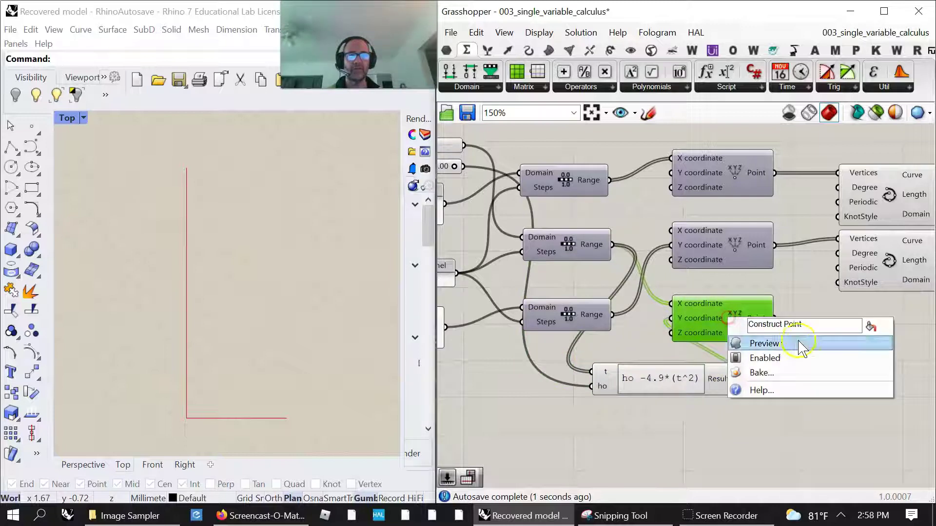
# - Duplicate the Interpolate component below the other two and connect the third Construct Point's output to the copy's Vertices
pyautogui.moveTo(820, 396); pyautogui.dragTo(671, 384, button='right')
pyautogui.click(712, 209)
pyautogui.keyDown('alt'); pyautogui.moveTo(712, 209); pyautogui.dragTo(703, 327); pyautogui.keyUp('alt')
pyautogui.moveTo(608, 252); pyautogui.dragTo(662, 287)
# - Raise the t slider's value to extend the height curve further down in the Rhino viewport
pyautogui.moveTo(501, 372); pyautogui.dragTo(710, 422, button='right')
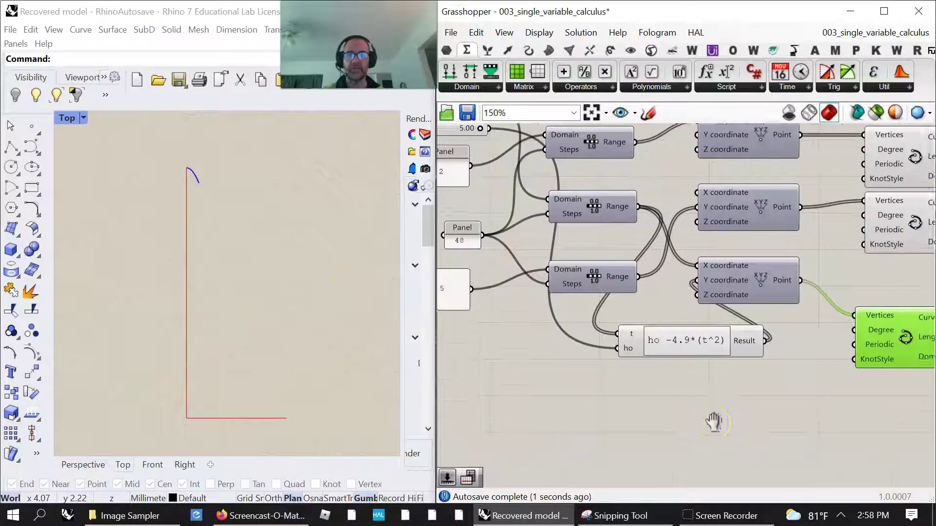
pyautogui.scroll(-3, 622, 359)
pyautogui.scroll(4, 606, 272)
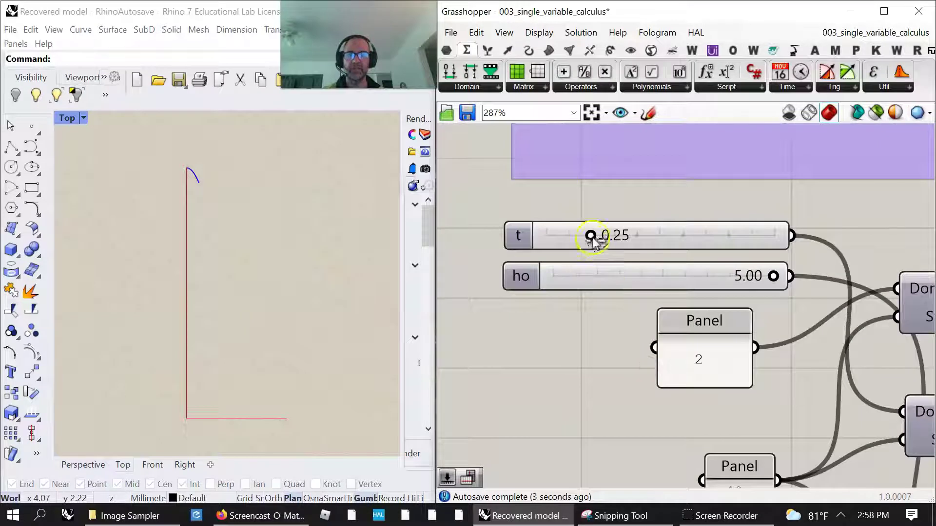
pyautogui.moveTo(597, 235); pyautogui.dragTo(699, 250)
# - Move the third Interpolate component into line directly below the other two
pyautogui.scroll(-6, 811, 330)
pyautogui.moveTo(706, 303); pyautogui.dragTo(570, 297, button='right')
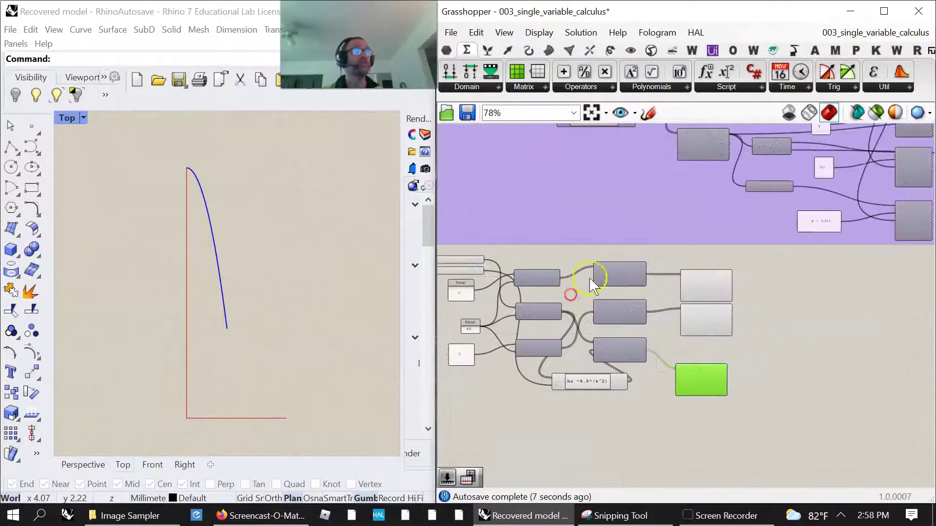
pyautogui.moveTo(674, 376); pyautogui.dragTo(712, 365)
# - Add a Curve Middle component beside the first Interpolate component and connect that component's Curve output to it
pyautogui.scroll(3, 679, 435)
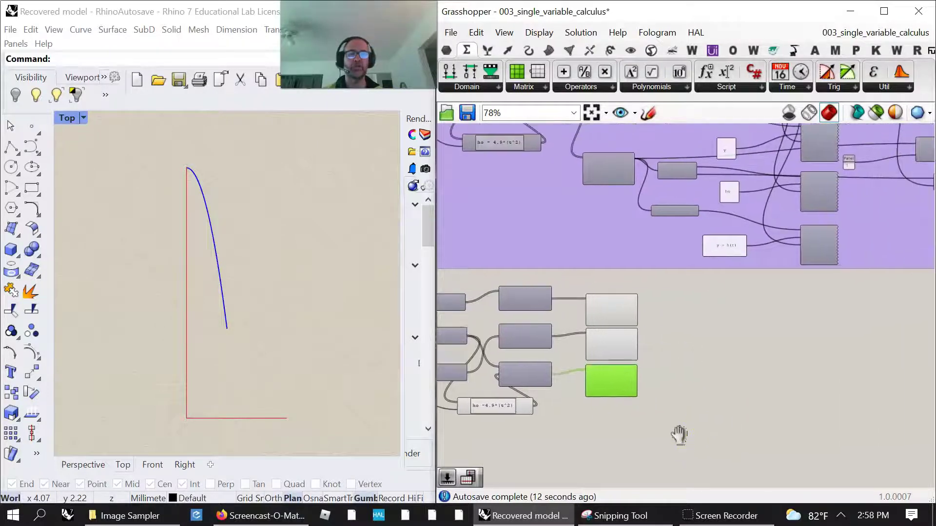
pyautogui.moveTo(728, 366)
pyautogui.mouseDown(button='right')
pyautogui.moveTo(643, 355)
pyautogui.moveTo(631, 365)
pyautogui.mouseUp(button='right')
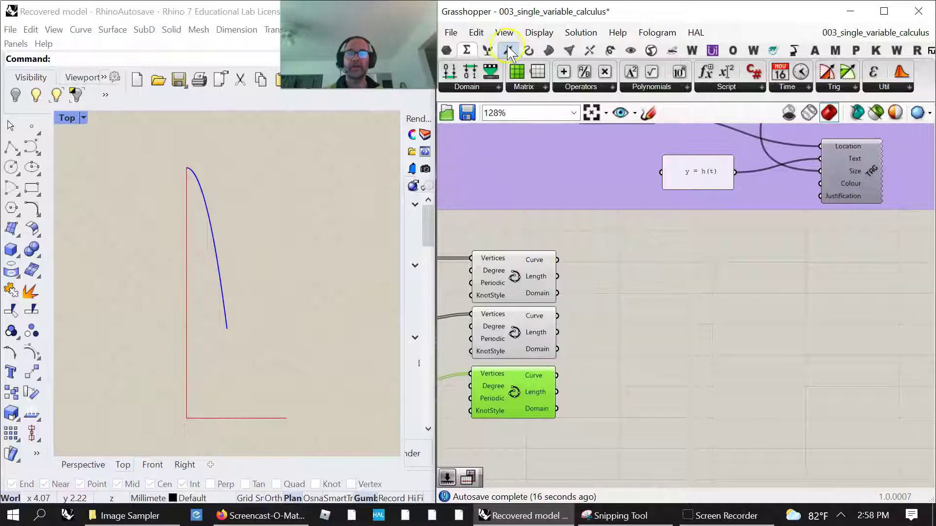
pyautogui.click(528, 50)
pyautogui.moveTo(467, 78); pyautogui.dragTo(636, 290)
pyautogui.moveTo(562, 270); pyautogui.dragTo(626, 291)
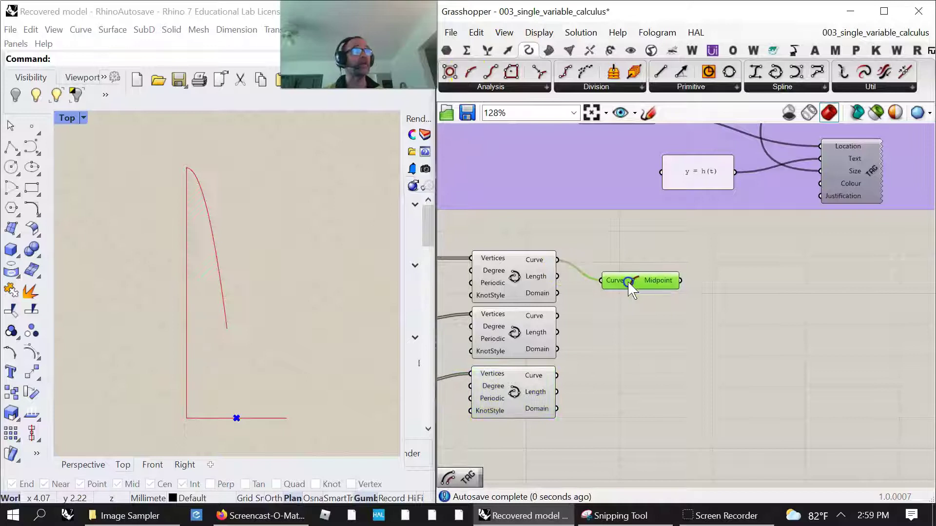
# - Duplicate the Curve Middle component below the original and connect the second Interpolate's Curve output to the copy
pyautogui.hotkey('ctrl', 'c')
pyautogui.hotkey('ctrl', 'v')
pyautogui.moveTo(633, 320); pyautogui.dragTo(563, 319)
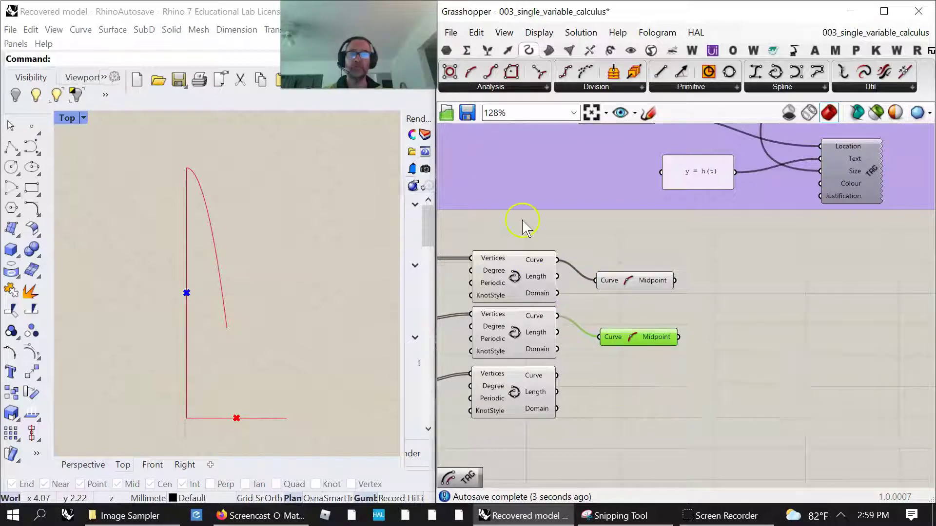
# - Add an End Points component and another Curve Middle component, connecting both to the third Interpolate's Curve output
pyautogui.moveTo(490, 72); pyautogui.dragTo(648, 416)
pyautogui.moveTo(564, 385); pyautogui.dragTo(638, 417)
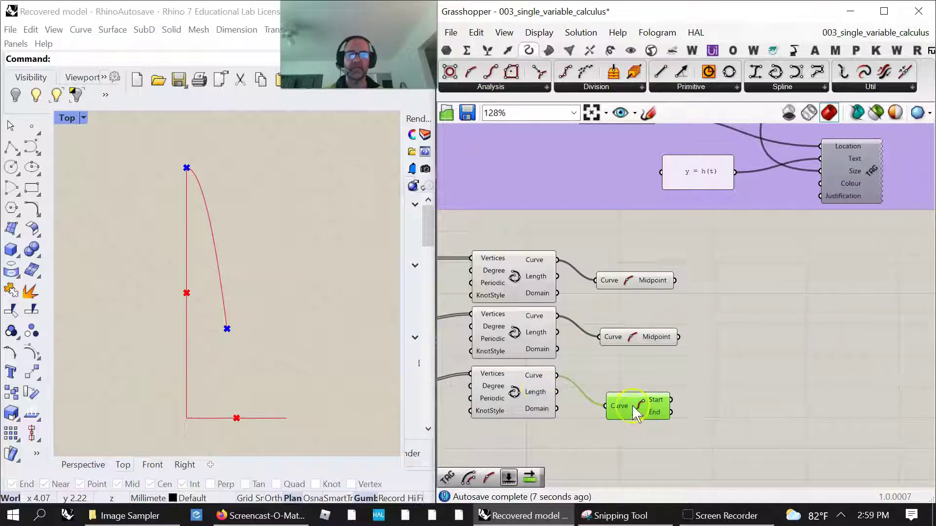
pyautogui.moveTo(471, 72); pyautogui.dragTo(636, 461)
pyautogui.moveTo(557, 375); pyautogui.dragTo(645, 454)
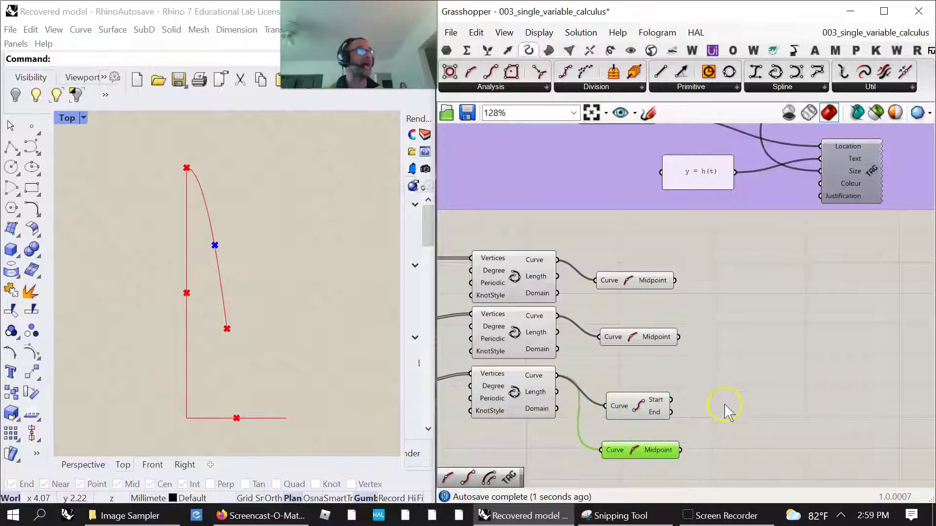
# - Add a Text Tag 3D component to the empty canvas beyond the first Curve Middle component
pyautogui.moveTo(746, 410); pyautogui.dragTo(624, 391, button='right')
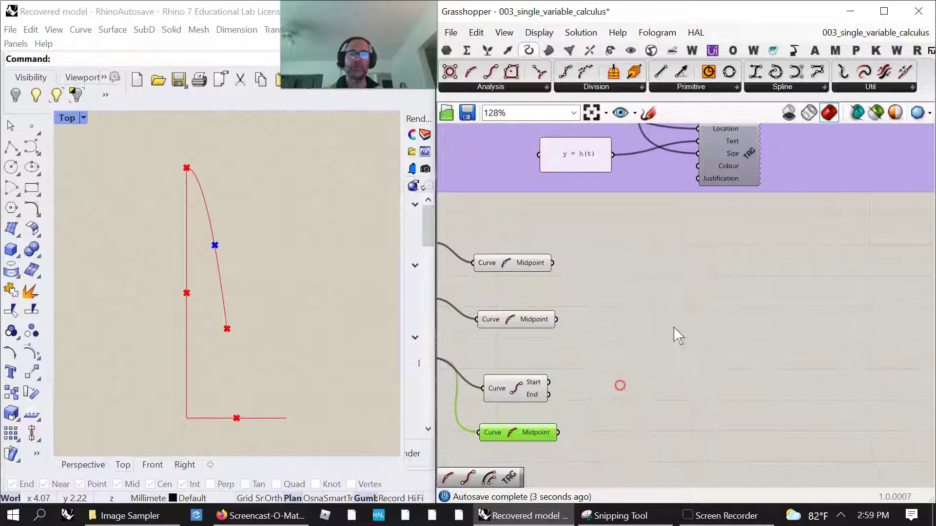
pyautogui.doubleClick(668, 279)
pyautogui.write('s')
pyautogui.press('BackSpace')
pyautogui.write('3D')
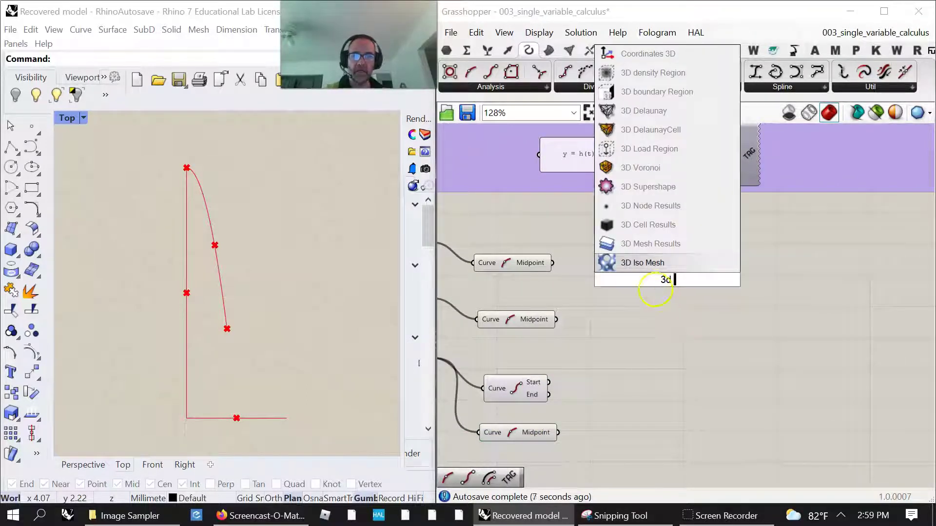
pyautogui.write(' text')
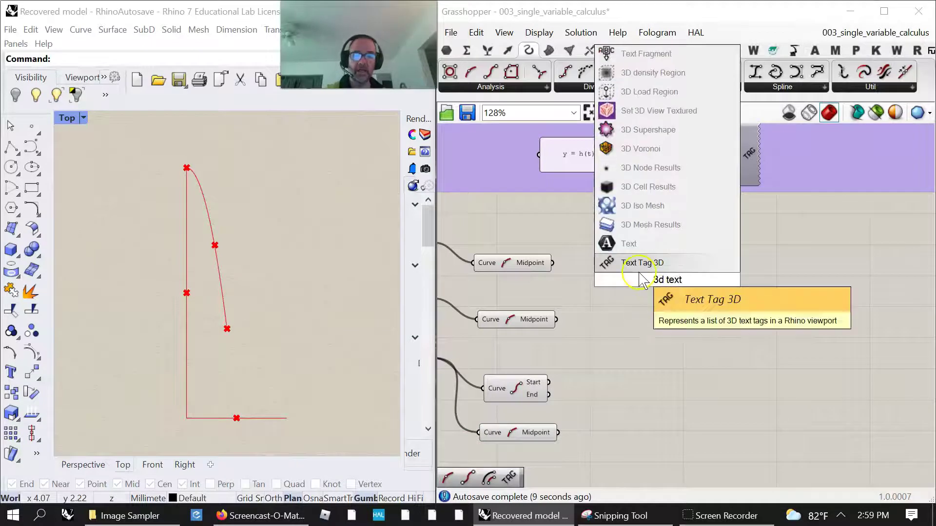
pyautogui.click(638, 262)
pyautogui.moveTo(675, 282); pyautogui.dragTo(675, 250)
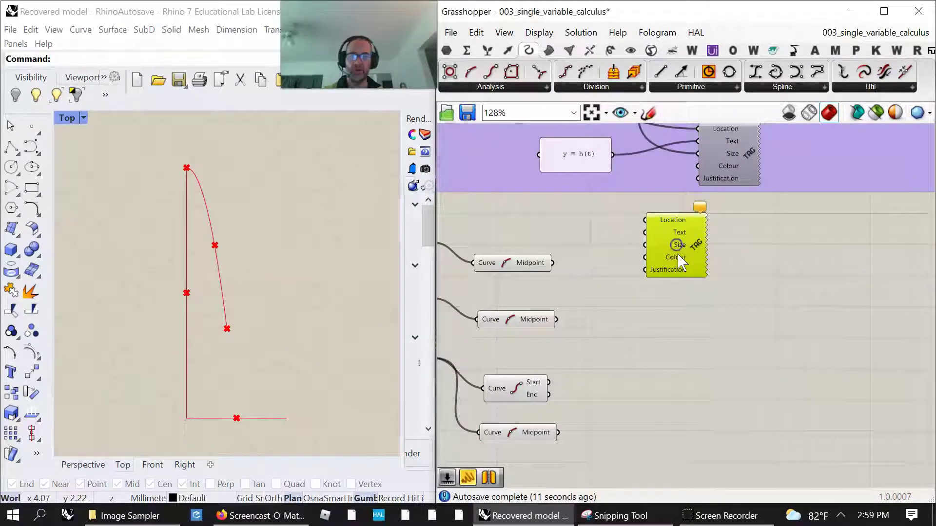
# - Make three copies of the Text Tag 3D component and stack them in a column below the original
pyautogui.hotkey('ctrl', 'c')
pyautogui.hotkey('ctrl', 'v')
pyautogui.hotkey('ctrl', 'v')
pyautogui.hotkey('ctrl', 'v')
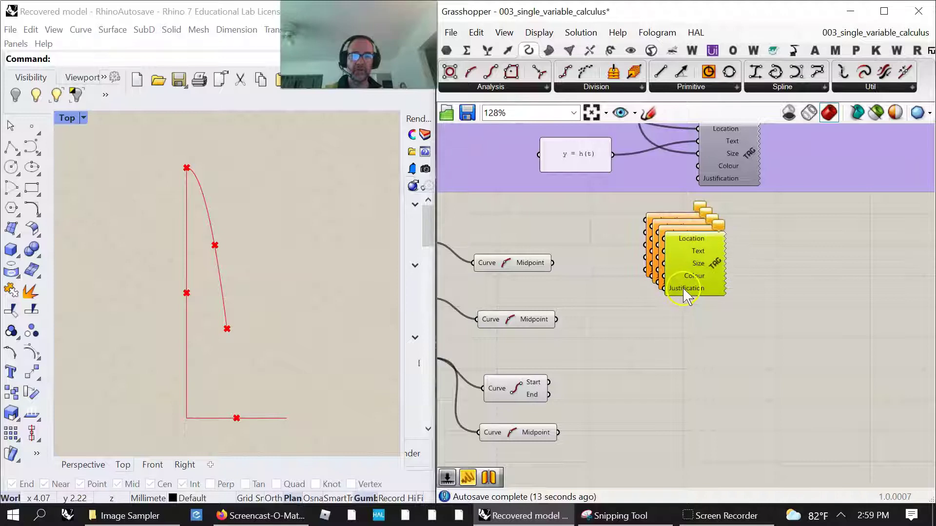
pyautogui.moveTo(684, 292); pyautogui.dragTo(687, 473)
pyautogui.moveTo(687, 270); pyautogui.dragTo(691, 336)
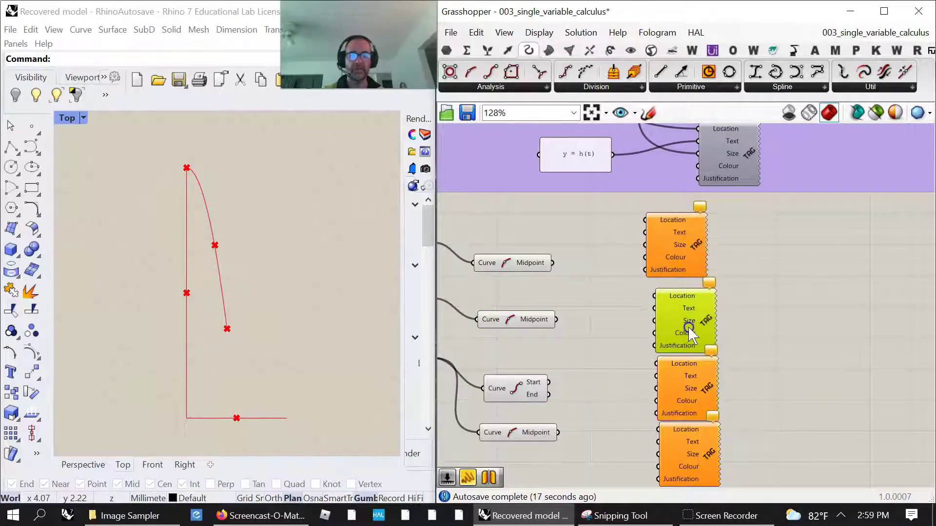
# - Align the four Text Tag 3D components in a straight vertical column and space them evenly
pyautogui.moveTo(728, 384); pyautogui.dragTo(693, 309, button='right')
pyautogui.moveTo(704, 449); pyautogui.dragTo(624, 263)
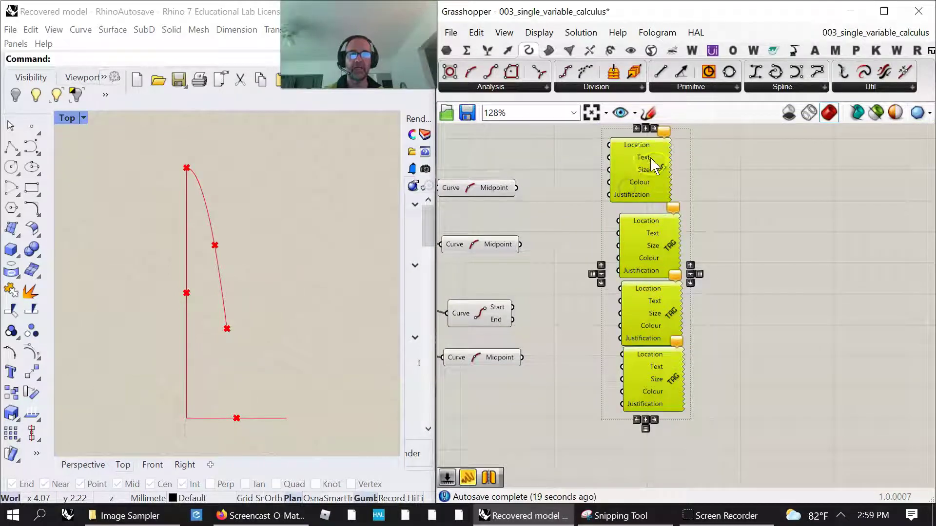
pyautogui.click(645, 128)
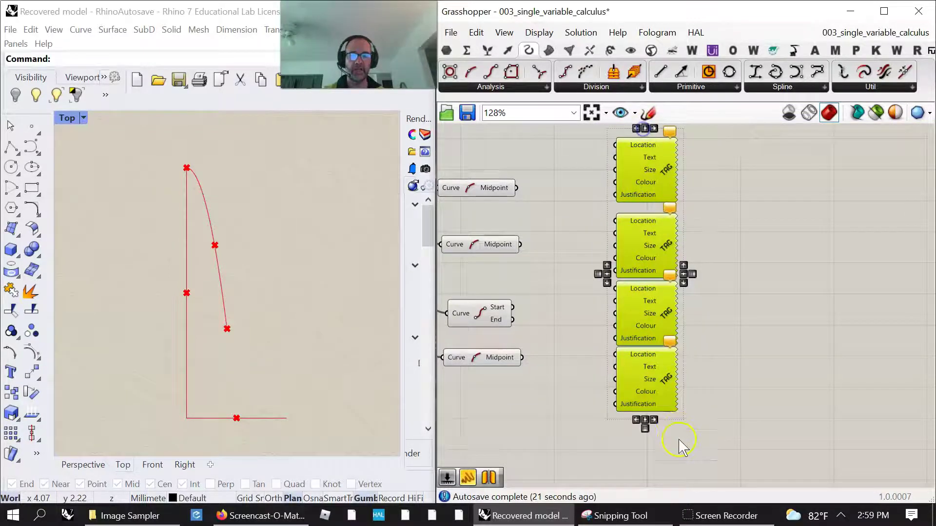
pyautogui.click(645, 429)
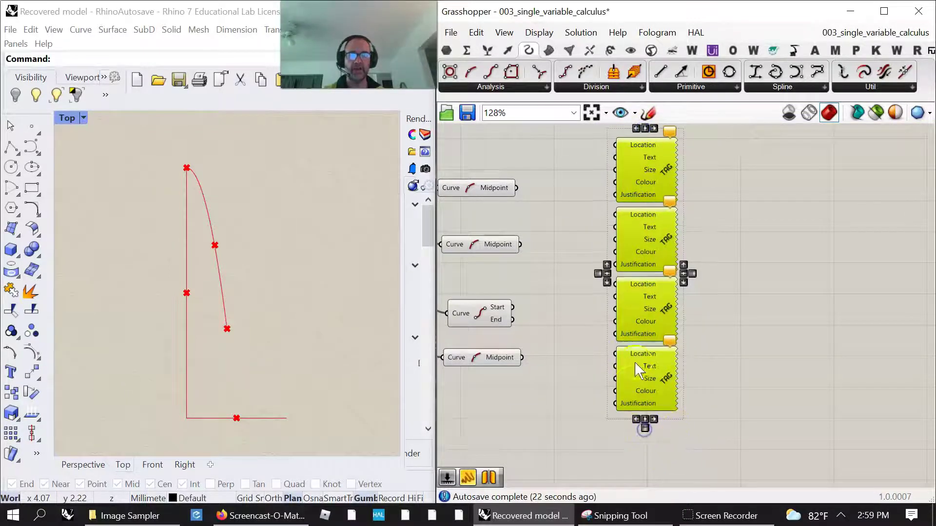
pyautogui.click(560, 424)
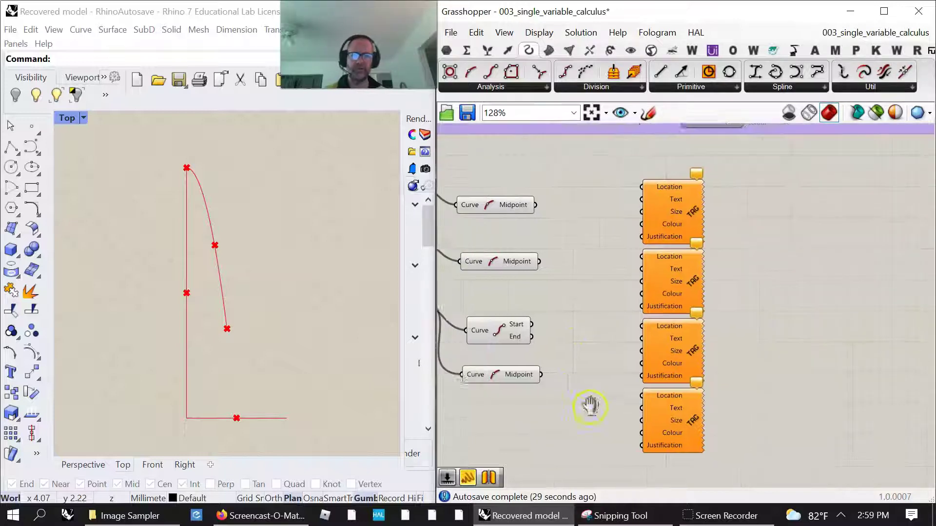
# - Connect the first Midpoint to the first text tag's Location and feed its Text input from a new panel containing t
pyautogui.moveTo(578, 398); pyautogui.dragTo(642, 429, button='right')
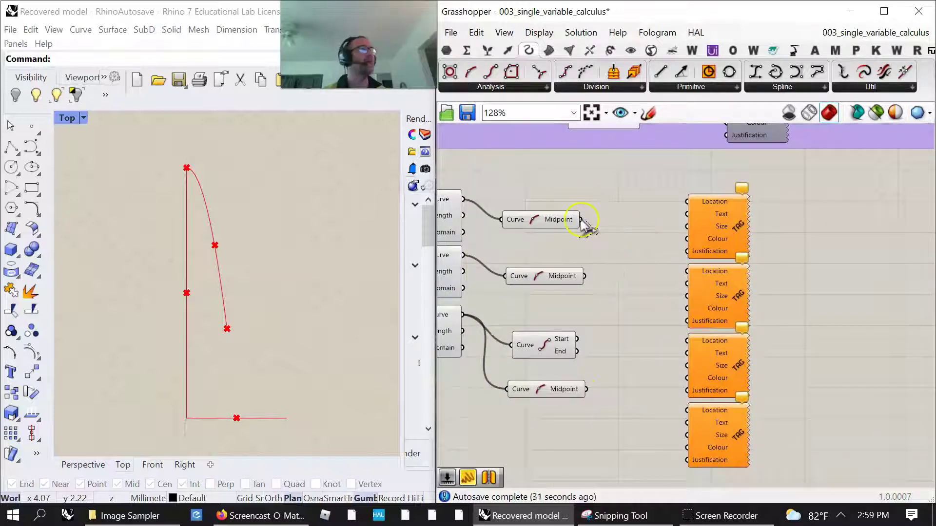
pyautogui.moveTo(582, 223); pyautogui.dragTo(687, 201)
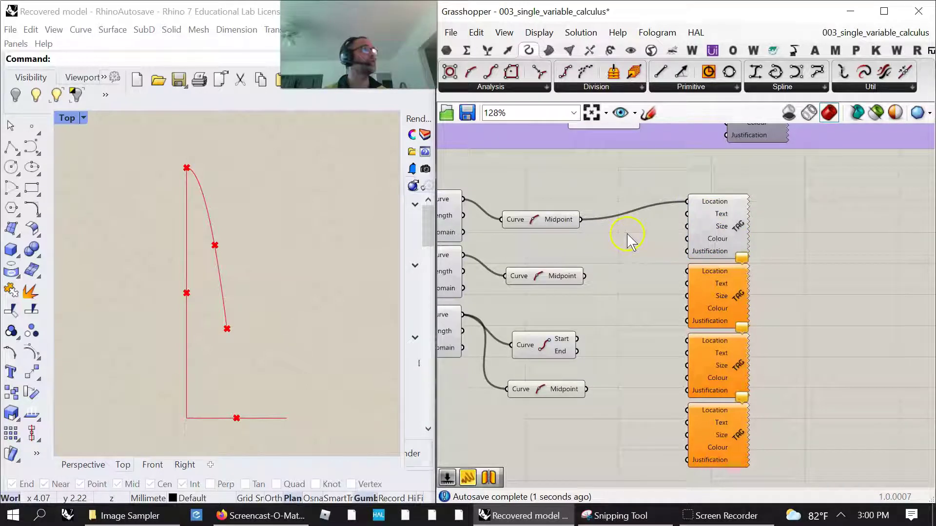
pyautogui.doubleClick(628, 235)
pyautogui.write('"t')
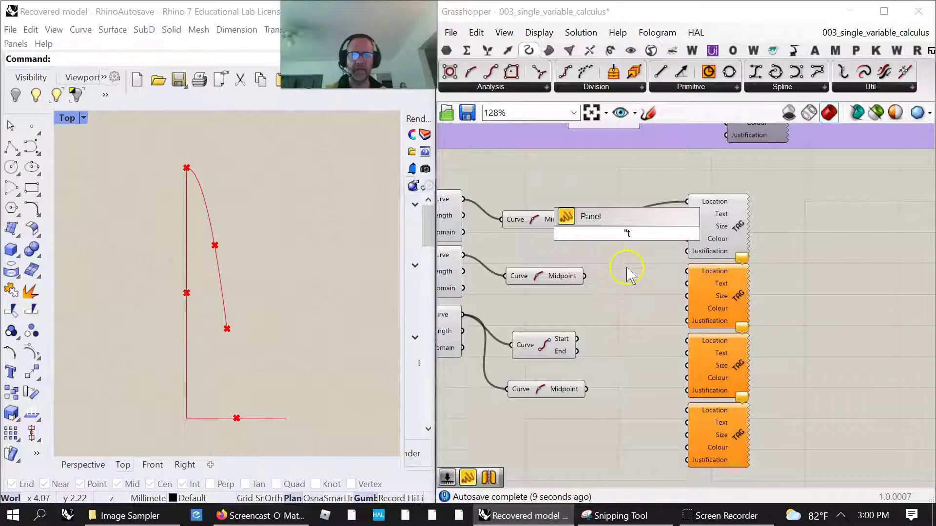
pyautogui.press('Return')
pyautogui.moveTo(636, 234); pyautogui.dragTo(687, 213)
# - Add a number slider set to 0.2 and connect it to the Size inputs of all four text tags
pyautogui.doubleClick(610, 255)
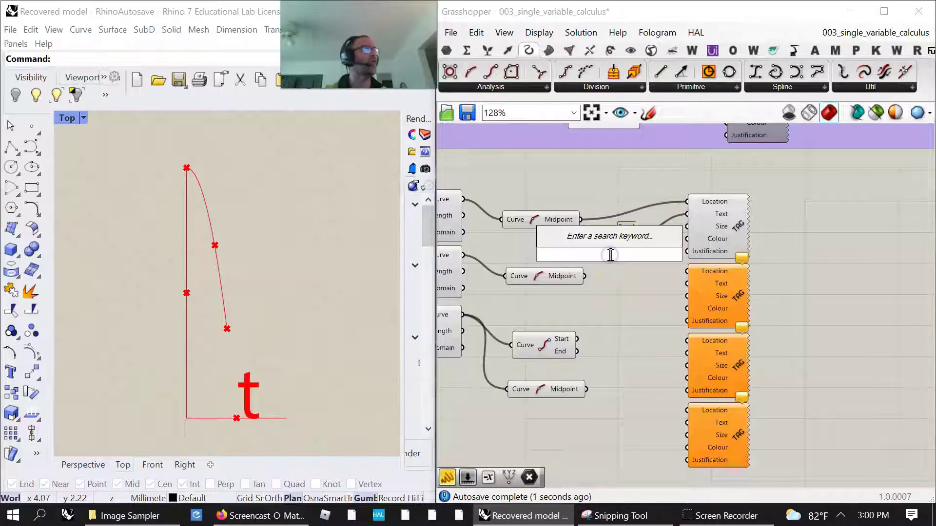
pyautogui.write('0.2')
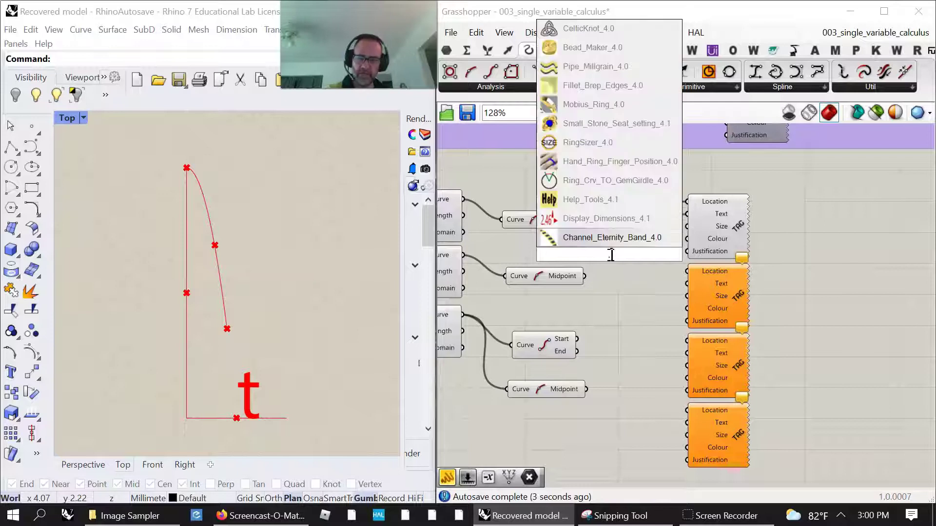
pyautogui.press('Return')
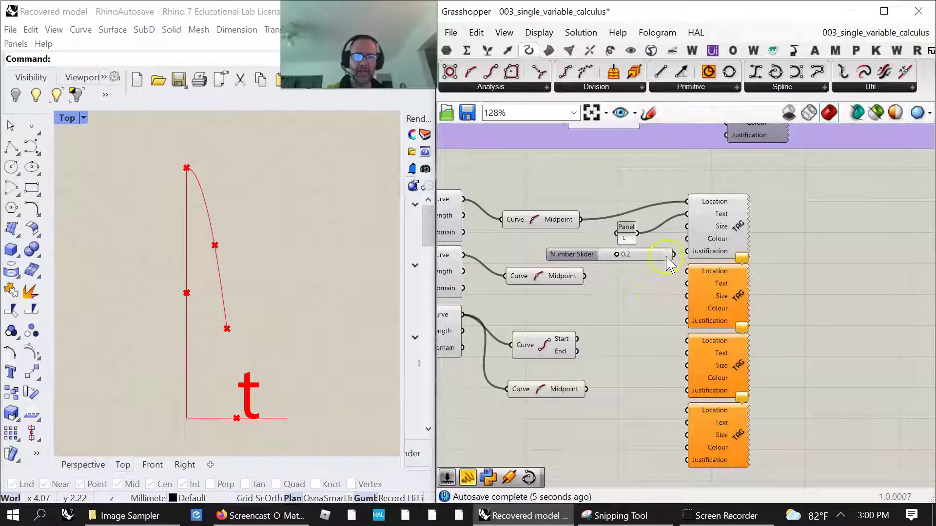
pyautogui.moveTo(673, 254); pyautogui.dragTo(689, 366)
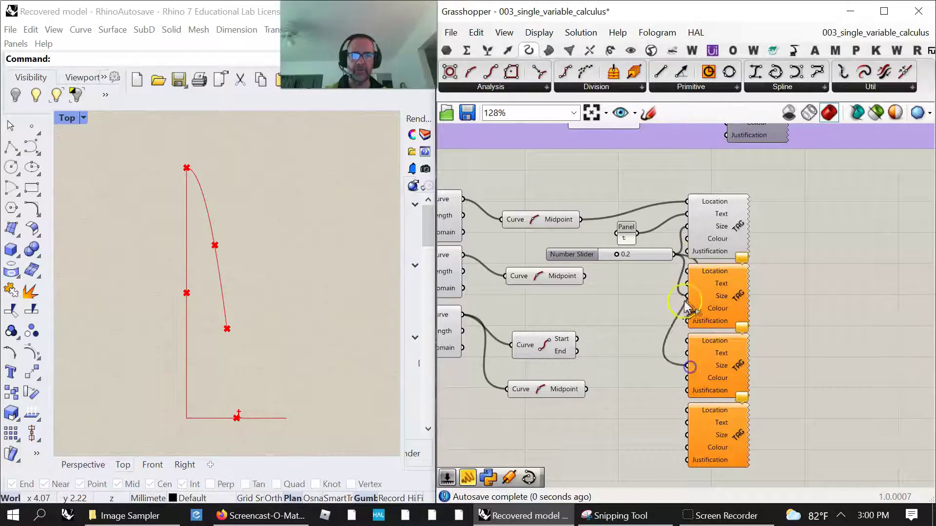
pyautogui.moveTo(674, 254); pyautogui.dragTo(688, 432)
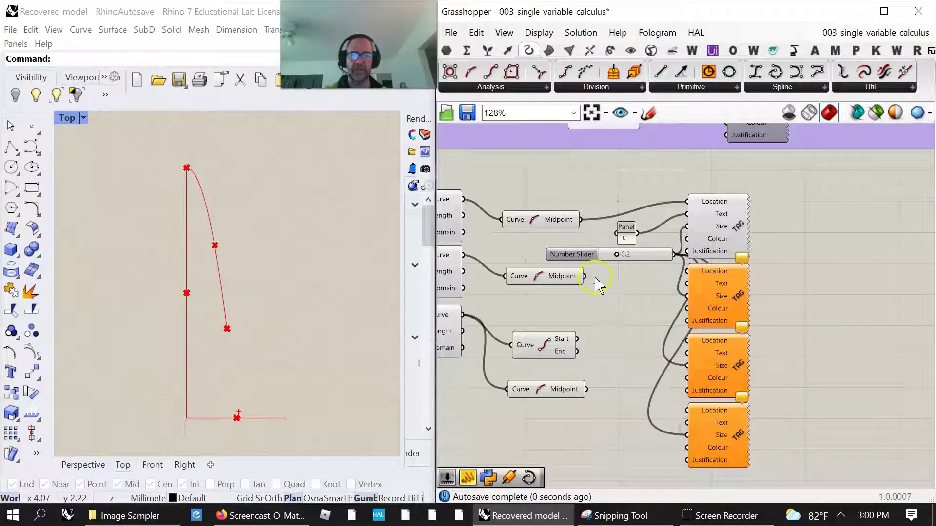
# - Realign the first text tag with its column and set its Justification to Top Right
pyautogui.click(634, 238)
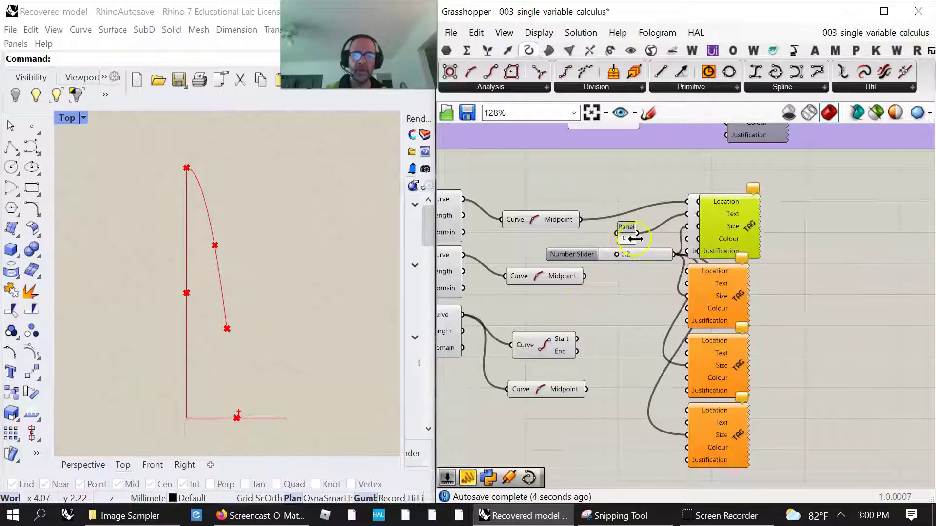
pyautogui.moveTo(729, 224); pyautogui.dragTo(718, 224)
pyautogui.click(626, 233)
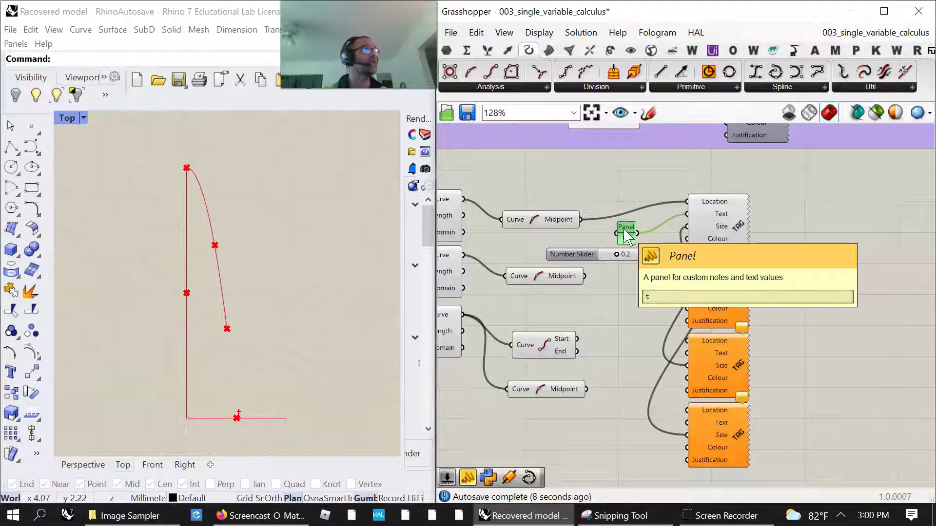
pyautogui.click(235, 418)
pyautogui.scroll(5, 244, 424)
pyautogui.scroll(-3, 248, 427)
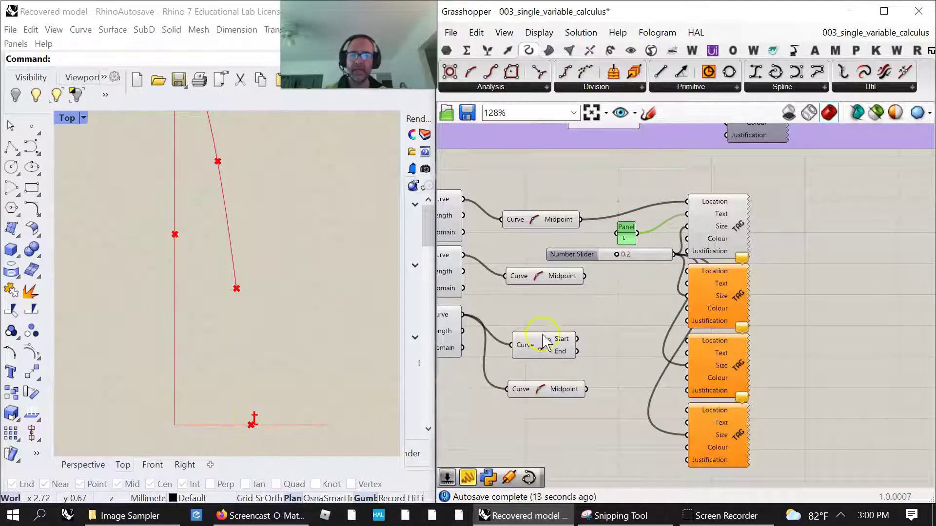
pyautogui.scroll(5, 585, 345)
pyautogui.moveTo(565, 165); pyautogui.dragTo(615, 387, button='right')
pyautogui.rightClick(740, 203)
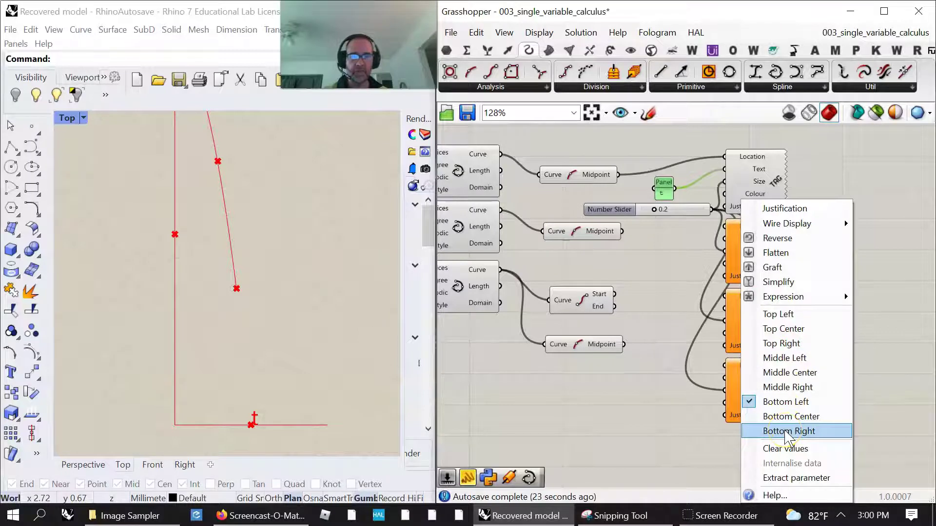
pyautogui.click(772, 344)
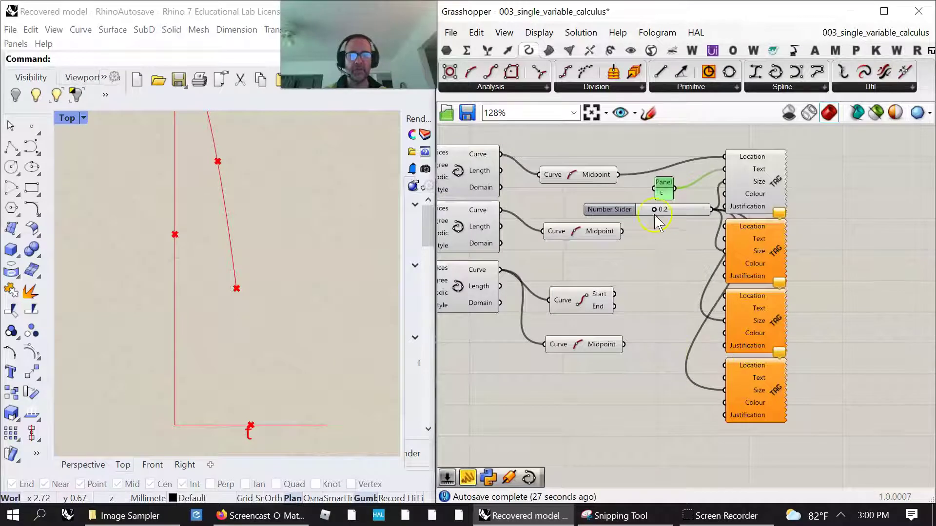
# - Insert a blank line above the t in the panel feeding the first text tag
pyautogui.scroll(3, 656, 222)
pyautogui.doubleClick(663, 187)
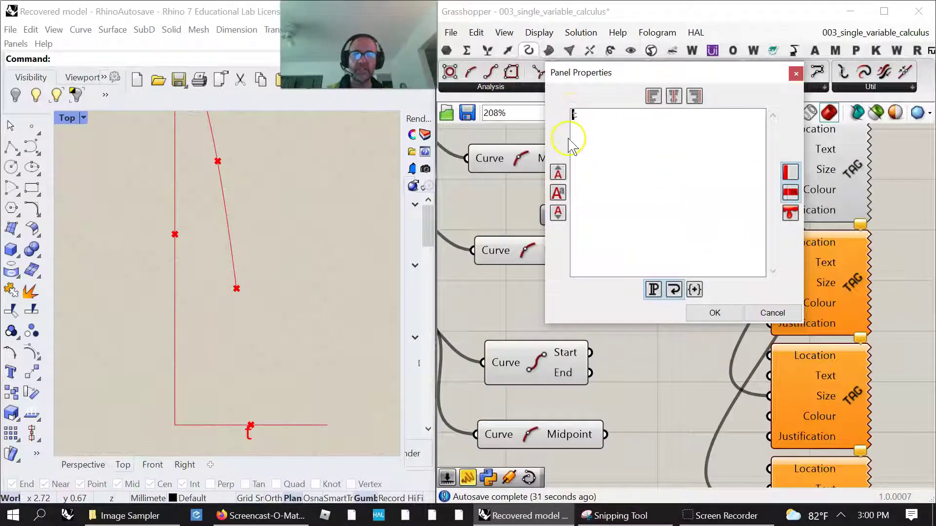
pyautogui.click(714, 313)
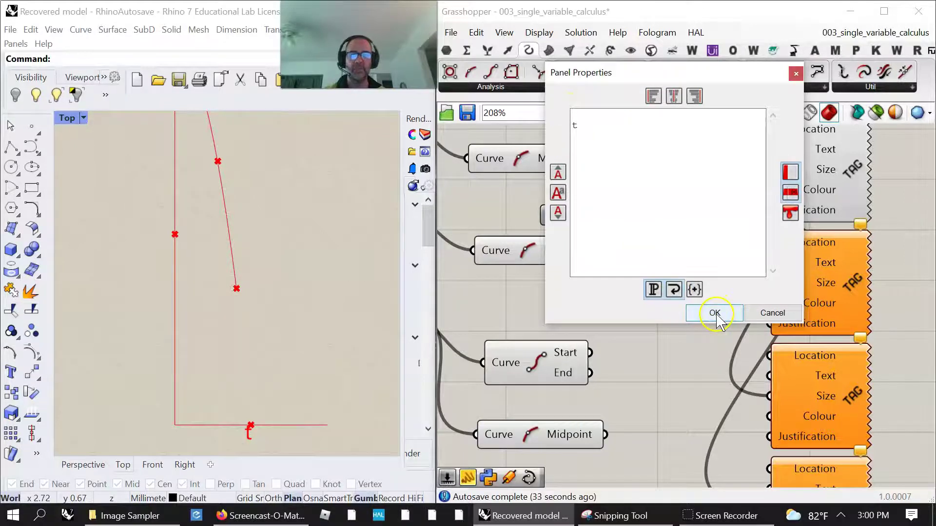
pyautogui.scroll(-3, 314, 334)
pyautogui.moveTo(312, 328); pyautogui.dragTo(312, 365, button='right')
pyautogui.moveTo(653, 338); pyautogui.dragTo(635, 353, button='right')
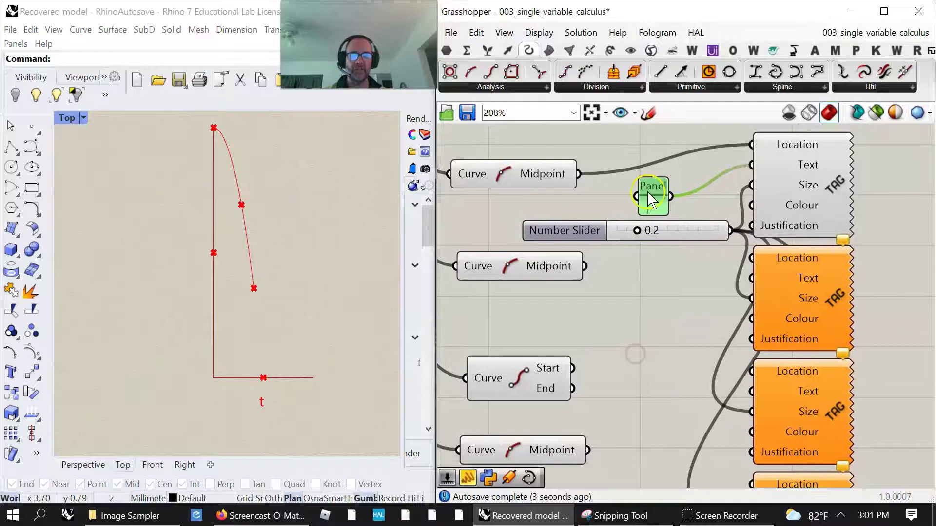
# - Enlarge the t panel and position it between the first Midpoint and its text tag
pyautogui.moveTo(662, 204)
pyautogui.mouseDown()
pyautogui.moveTo(659, 176)
pyautogui.moveTo(670, 185)
pyautogui.moveTo(659, 203)
pyautogui.mouseUp()
pyautogui.scroll(6, 658, 197)
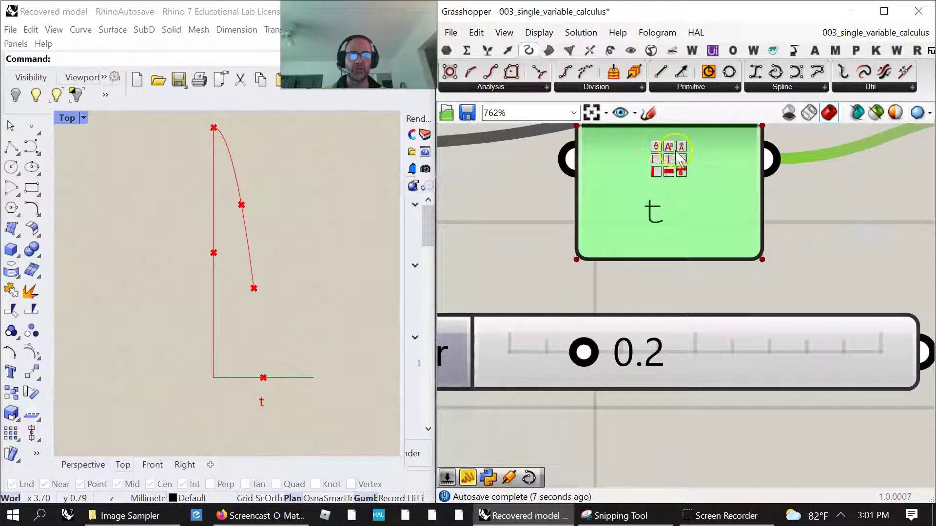
pyautogui.scroll(-5, 692, 200)
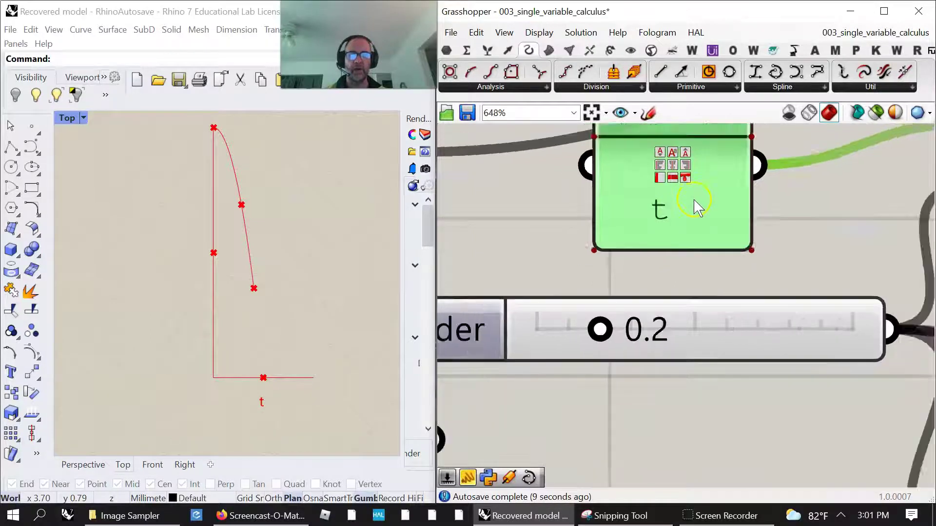
pyautogui.moveTo(681, 184); pyautogui.dragTo(668, 193)
# - Copy the t panel below the original and connect the second Midpoint to the second text tag's Location
pyautogui.moveTo(676, 370); pyautogui.dragTo(618, 361, button='right')
pyautogui.click(626, 191)
pyautogui.keyDown('alt'); pyautogui.moveTo(620, 195); pyautogui.dragTo(626, 346); pyautogui.keyUp('alt')
pyautogui.moveTo(538, 280); pyautogui.dragTo(735, 271)
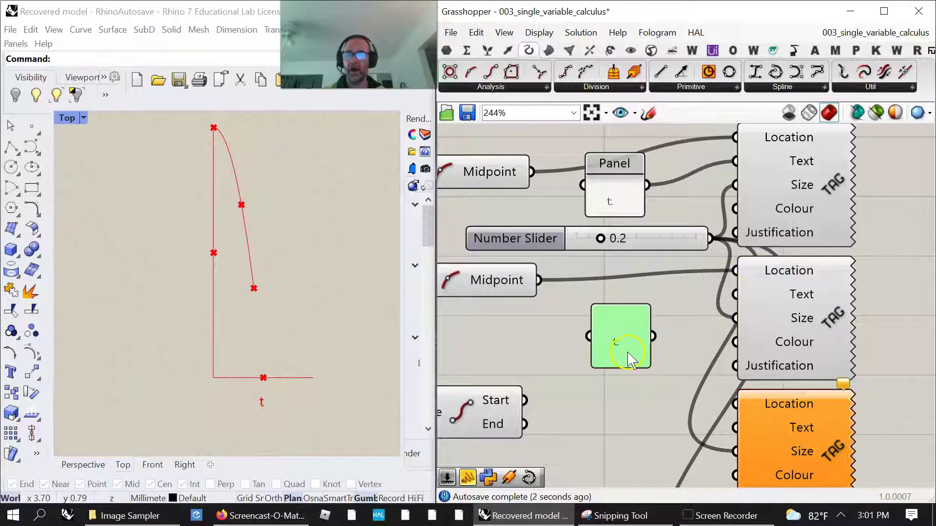
# - Feed the second text tag's Text from the copied panel, reading y with trailing spaces, and set that tag's Justification to Middle Right
pyautogui.doubleClick(615, 346)
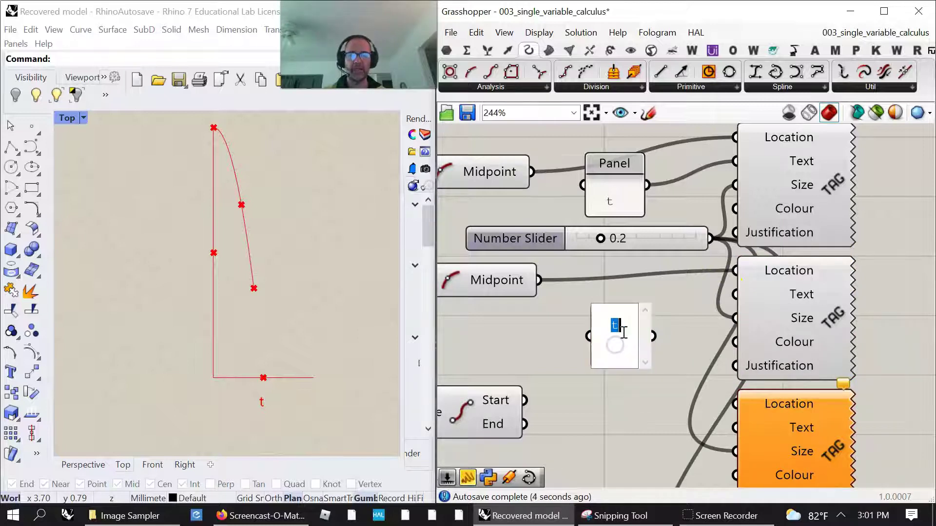
pyautogui.write('y')
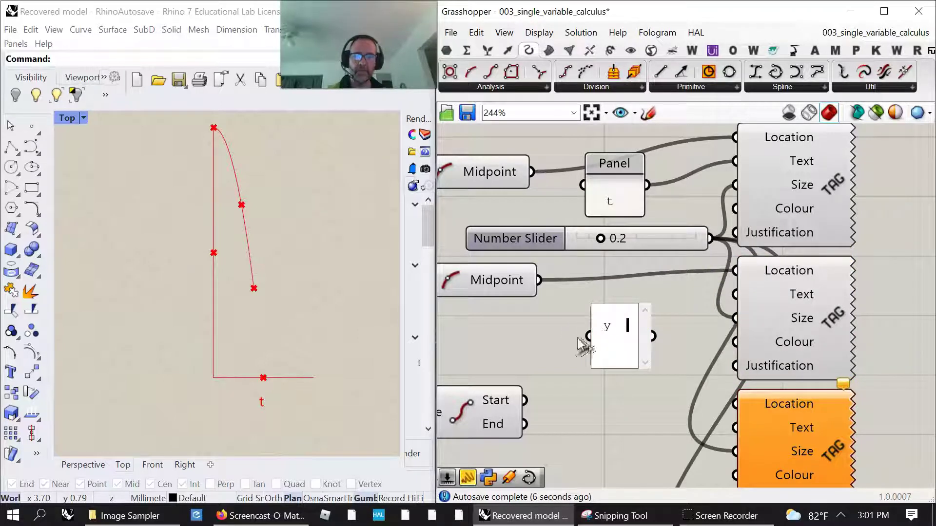
pyautogui.click(619, 432)
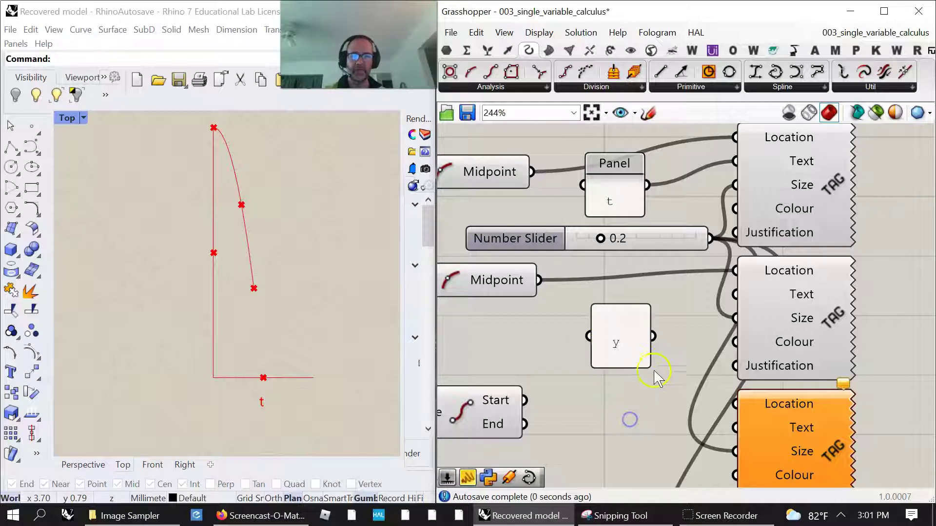
pyautogui.moveTo(653, 336); pyautogui.dragTo(735, 294)
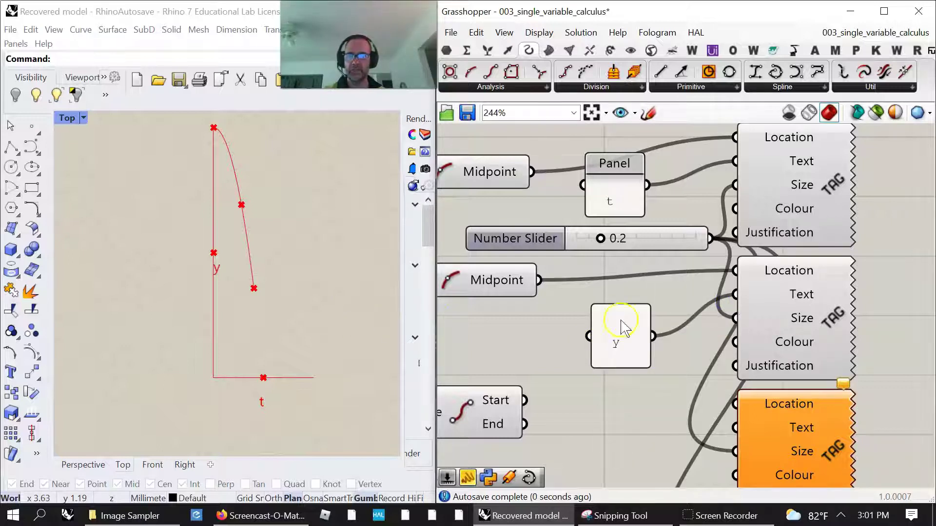
pyautogui.rightClick(787, 369)
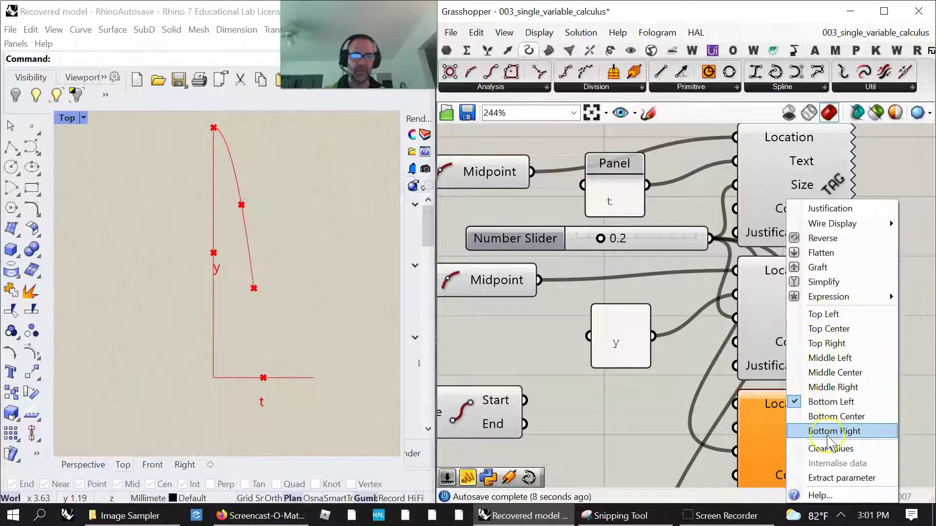
pyautogui.click(829, 387)
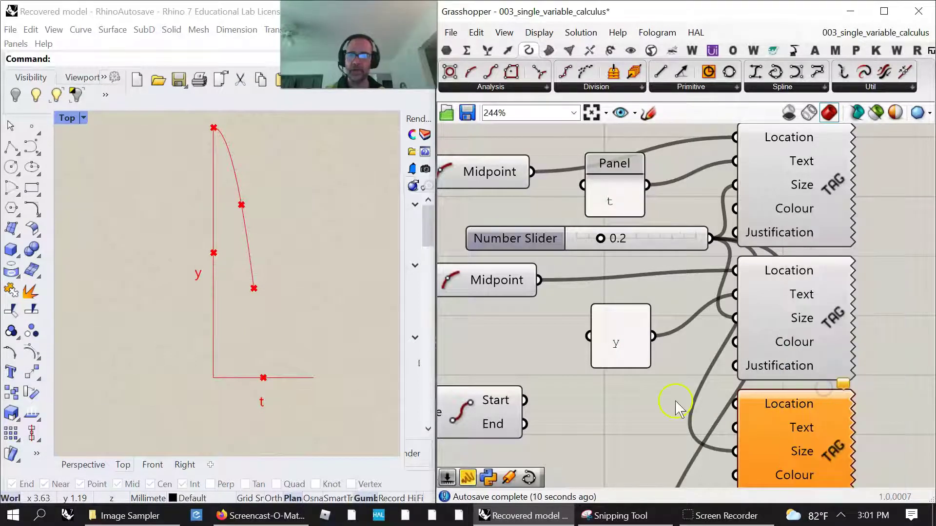
# - Duplicate the y panel and place the copy below it, beside the last Curve Middle component
pyautogui.moveTo(652, 434); pyautogui.dragTo(607, 298, button='right')
pyautogui.click(583, 205)
pyautogui.hotkey('ctrl', 'c')
pyautogui.hotkey('ctrl', 'v')
pyautogui.moveTo(599, 200); pyautogui.dragTo(594, 336)
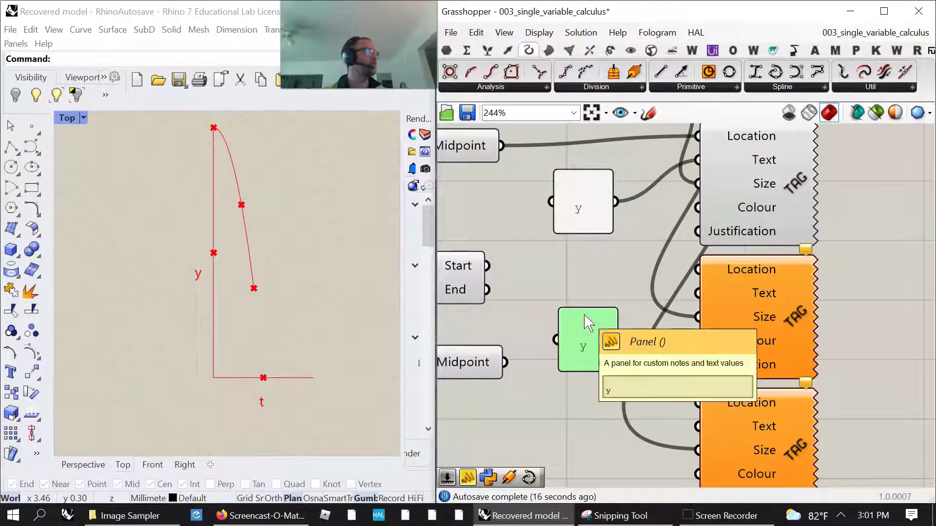
# - Set the new panel's text to ho, then wire it and the End Points Start output into the third text tag's Text and Location
pyautogui.click(593, 356)
pyautogui.doubleClick(588, 352)
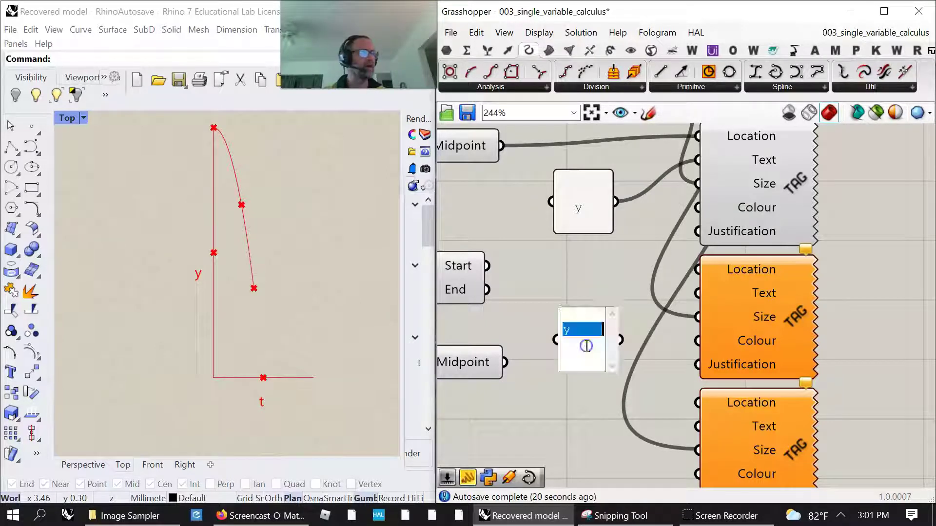
pyautogui.doubleClick(579, 333)
pyautogui.write('ho')
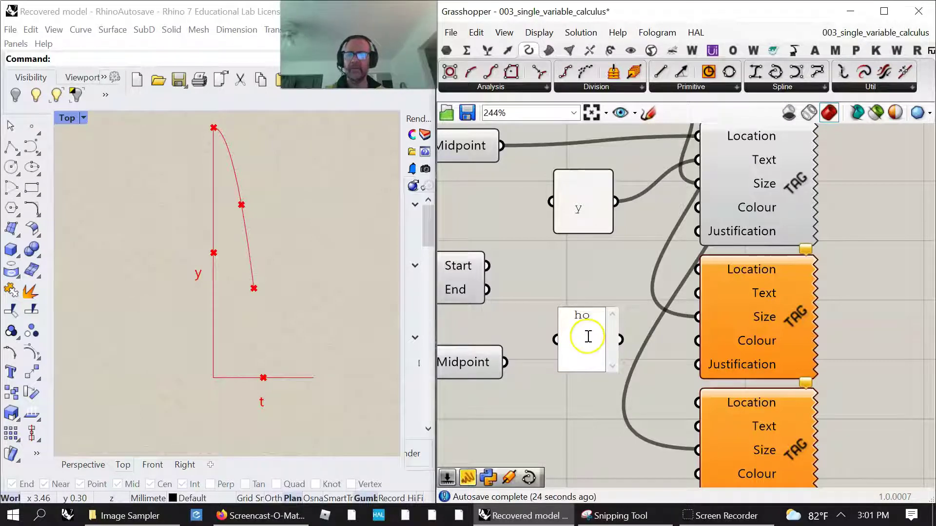
pyautogui.moveTo(620, 340); pyautogui.dragTo(698, 293)
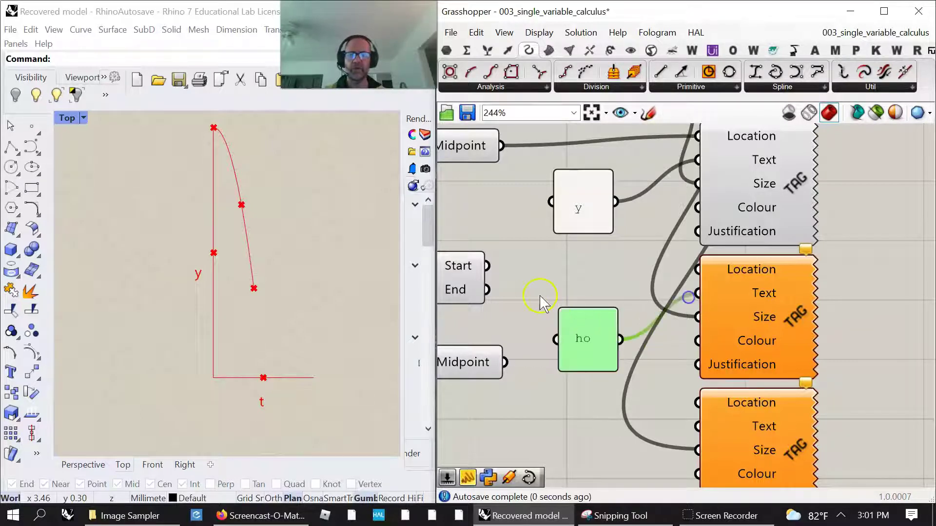
pyautogui.moveTo(493, 270); pyautogui.dragTo(696, 269)
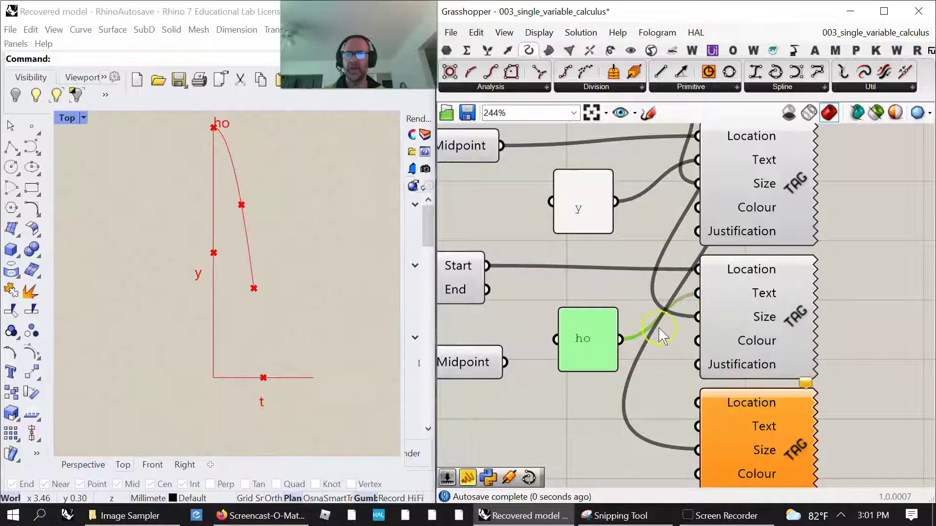
# - Set the third text tag's Justification to Middle Right and add trailing spaces after ho in its panel
pyautogui.rightClick(752, 366)
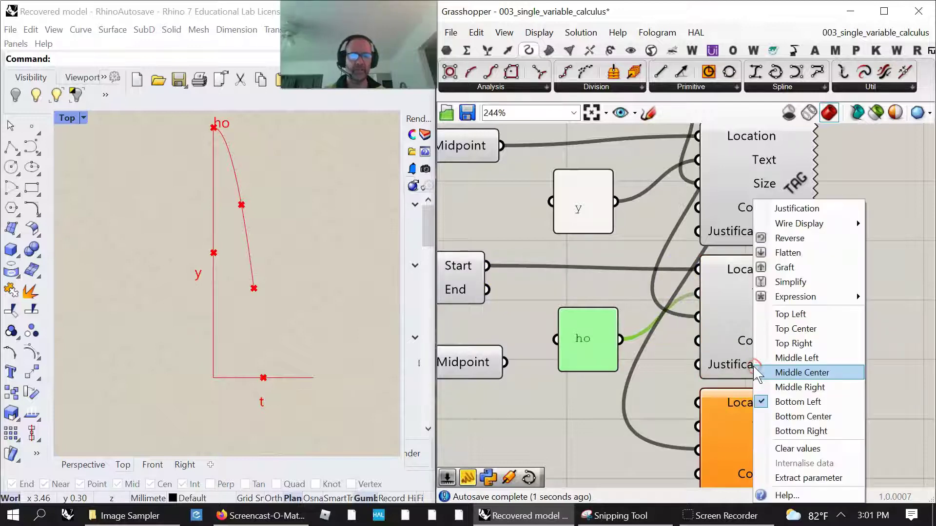
pyautogui.click(797, 388)
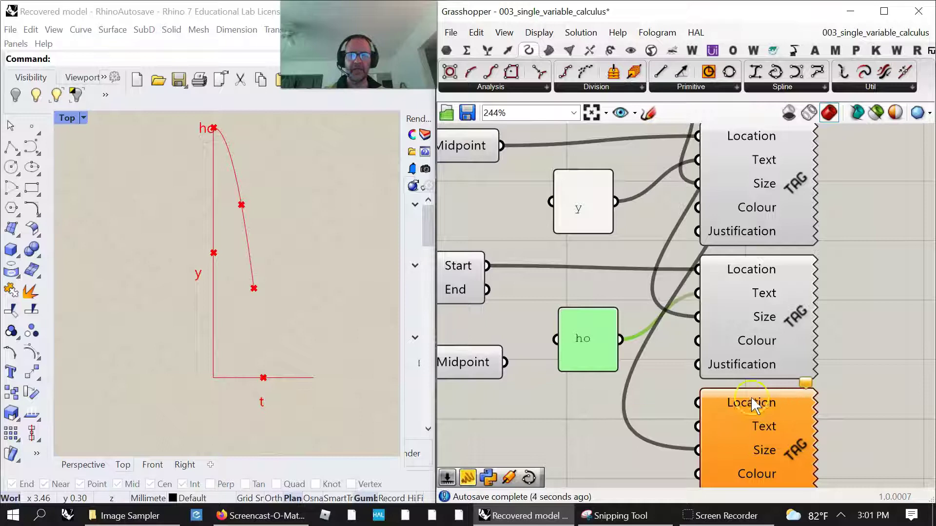
pyautogui.doubleClick(590, 343)
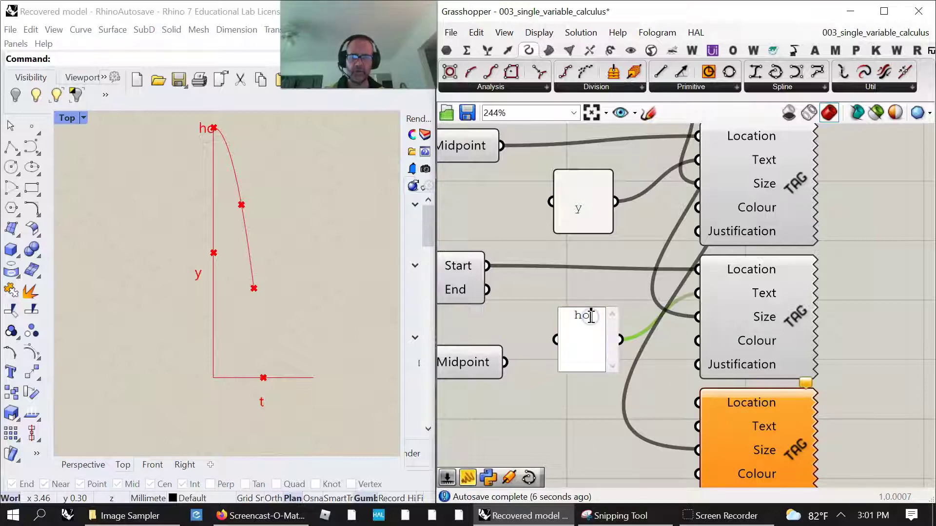
pyautogui.click(597, 410)
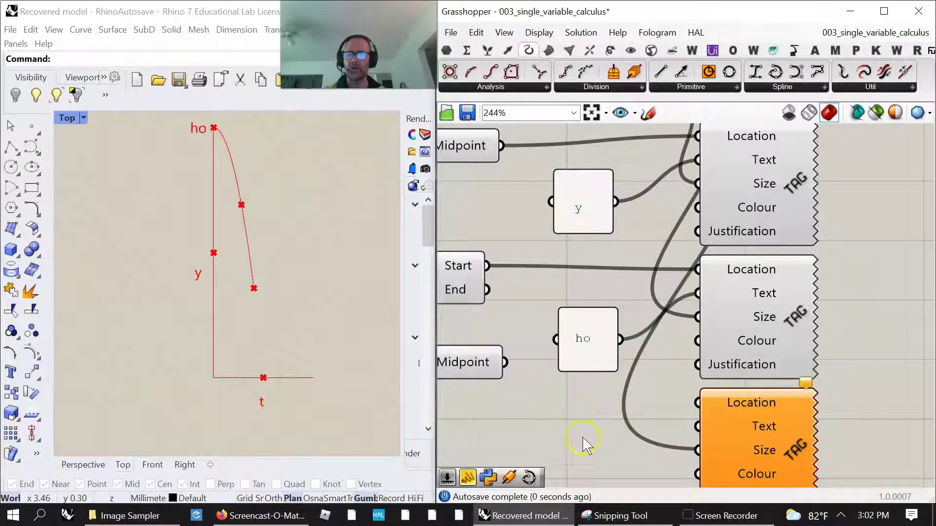
# - Lower the t slider and the ho slider slightly to test how the curve and its ho label follow
pyautogui.moveTo(568, 437); pyautogui.dragTo(601, 396, button='right')
pyautogui.scroll(-4, 675, 415)
pyautogui.moveTo(675, 416); pyautogui.dragTo(587, 271, button='right')
pyautogui.scroll(4, 600, 243)
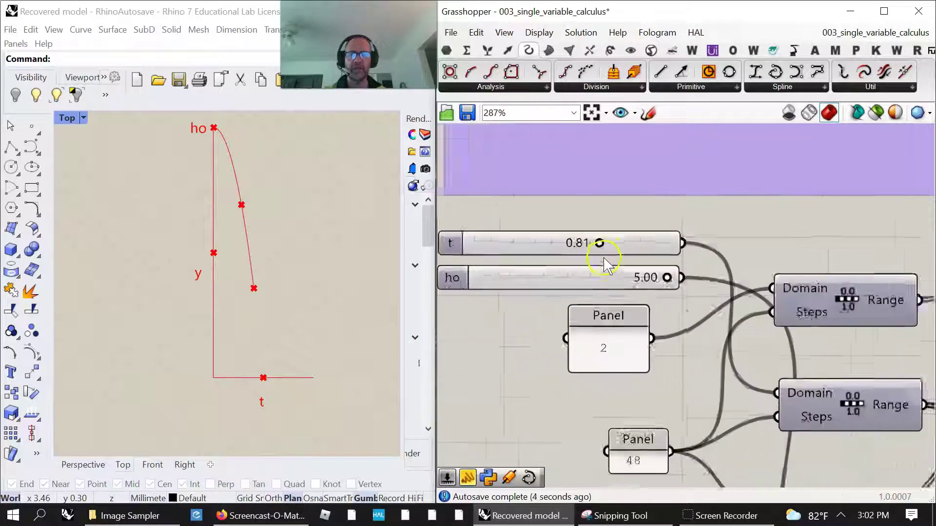
pyautogui.moveTo(599, 242)
pyautogui.mouseDown()
pyautogui.moveTo(623, 242)
pyautogui.moveTo(591, 244)
pyautogui.mouseUp()
pyautogui.moveTo(680, 283); pyautogui.dragTo(664, 266)
pyautogui.scroll(-5, 763, 378)
# - Wire the Midpoint output of the height curve's Curve Middle component into the fourth text tag's Location
pyautogui.moveTo(595, 356); pyautogui.dragTo(547, 314, button='right')
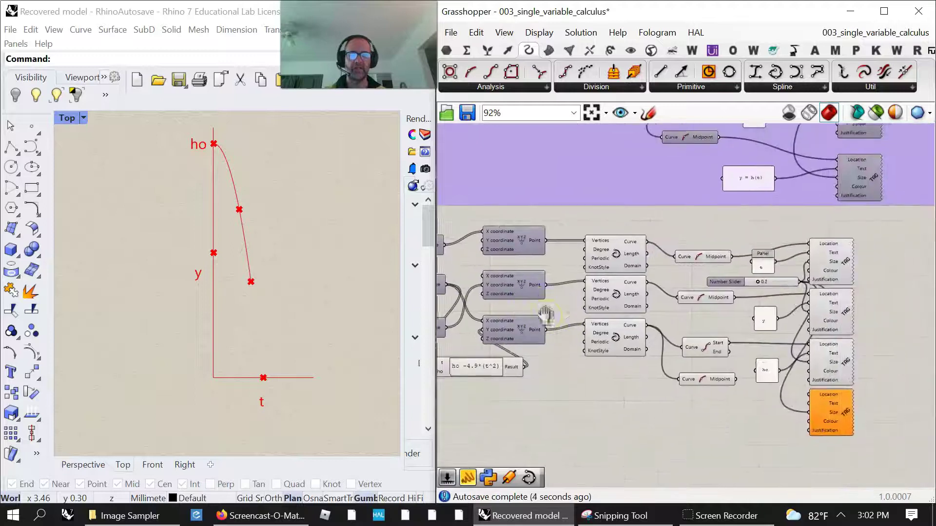
pyautogui.scroll(3, 612, 353)
pyautogui.scroll(3, 613, 353)
pyautogui.moveTo(632, 409); pyautogui.dragTo(710, 380, button='right')
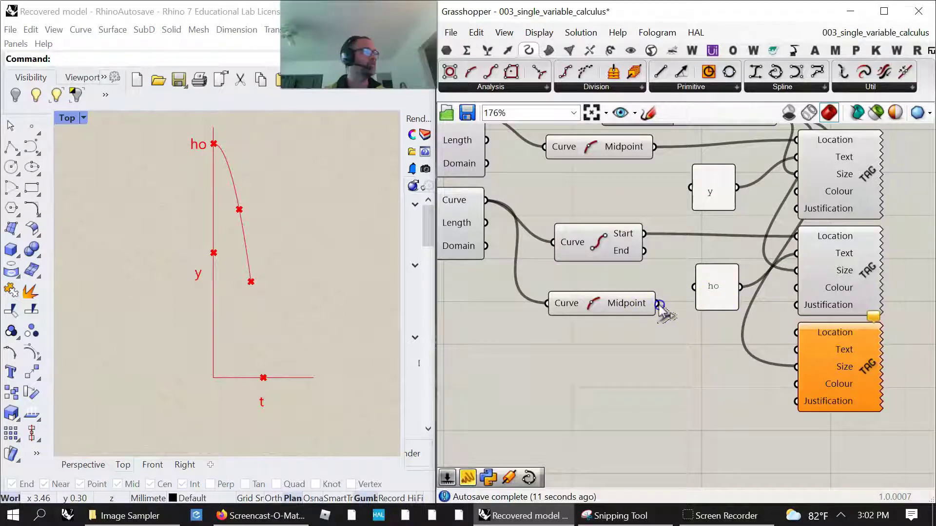
pyautogui.moveTo(659, 305); pyautogui.dragTo(796, 333)
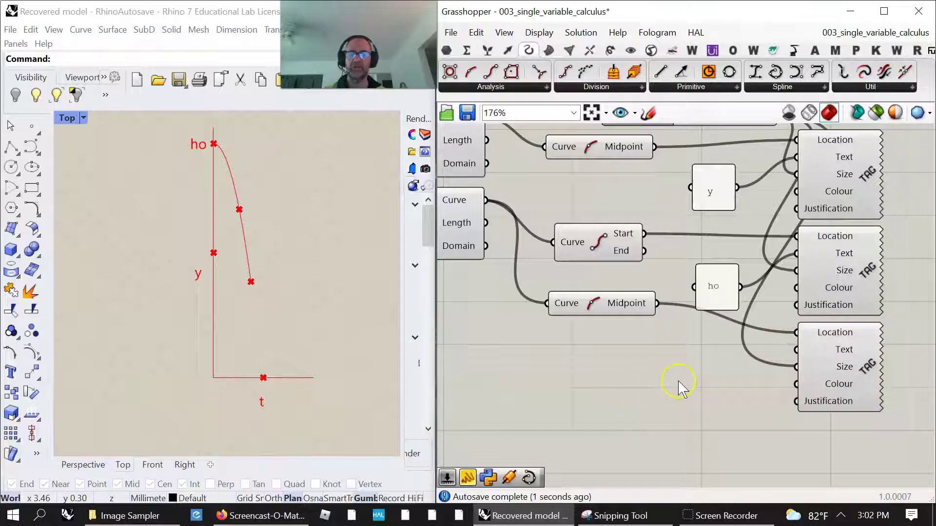
# - Create a panel reading y = h(t) below the ho panel and wire it into the fourth text tag's Text input
pyautogui.doubleClick(678, 381)
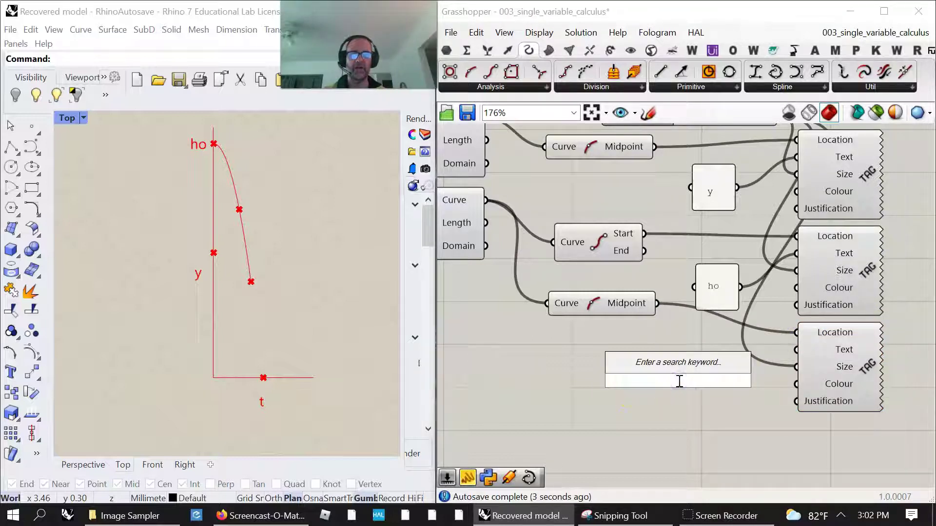
pyautogui.press('Escape')
pyautogui.doubleClick(662, 381)
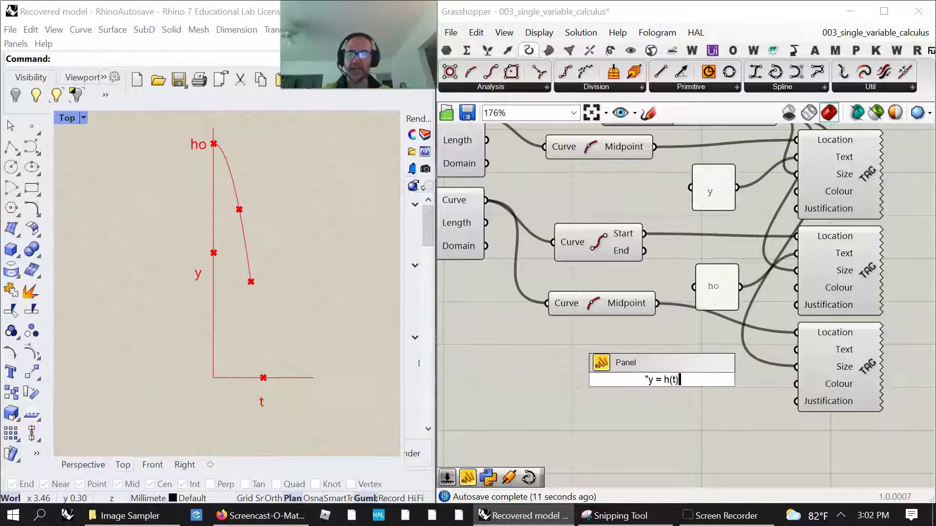
pyautogui.write('"y = h(t)')
pyautogui.press('Return')
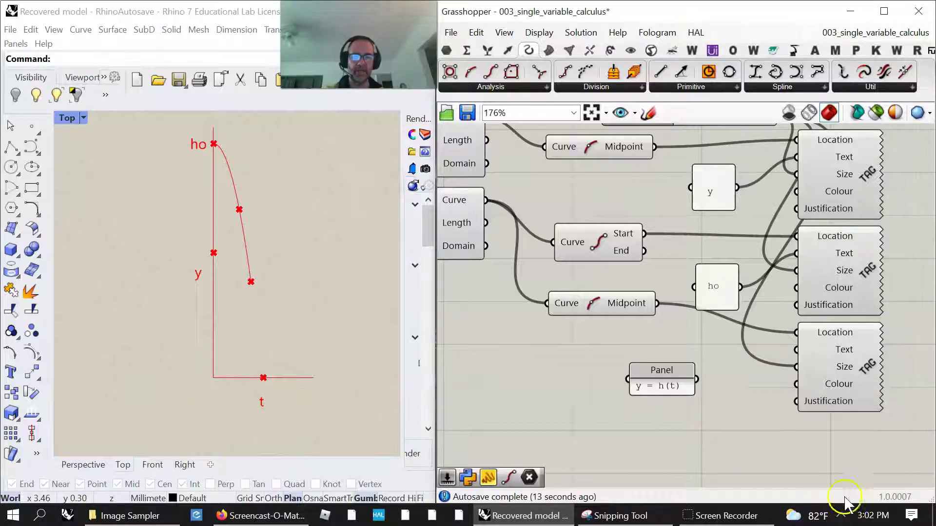
pyautogui.moveTo(696, 379); pyautogui.dragTo(796, 349)
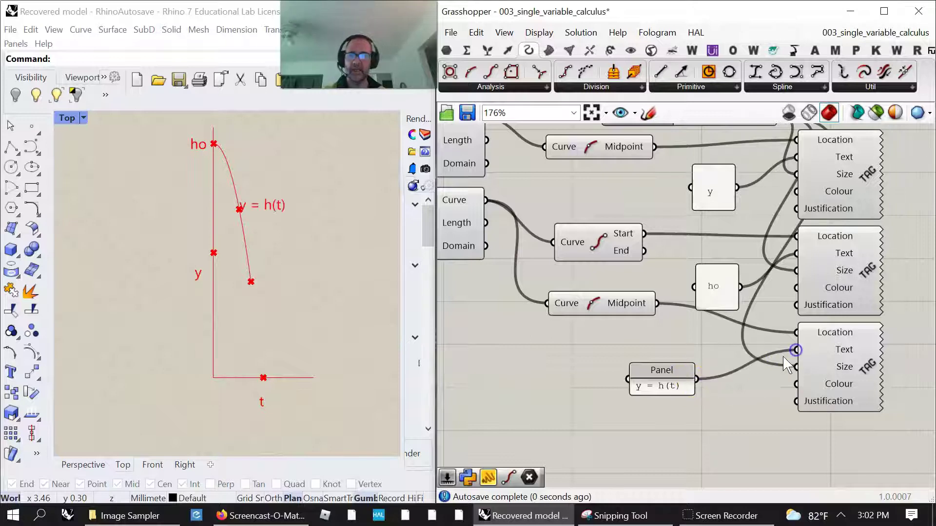
# - Add leading spaces before y = h(t) in its panel to move the label clear of the curve
pyautogui.doubleClick(663, 385)
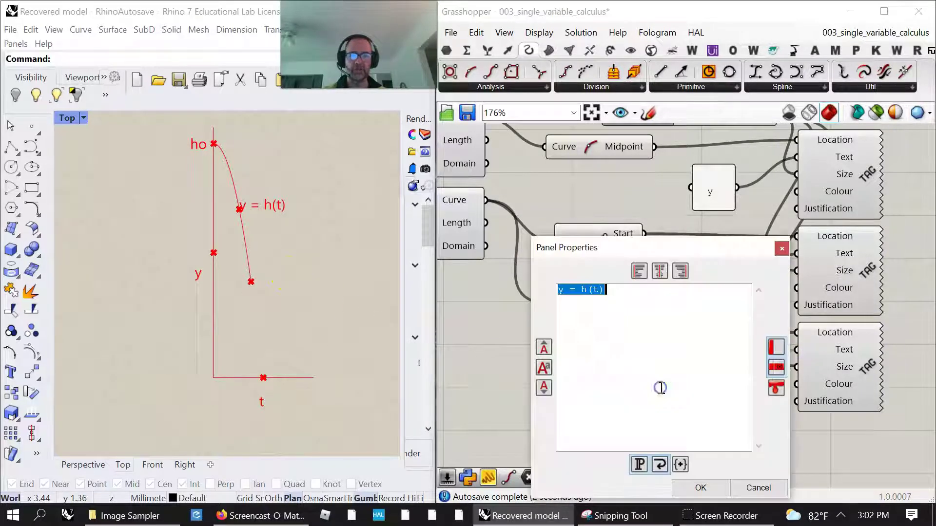
pyautogui.click(560, 291)
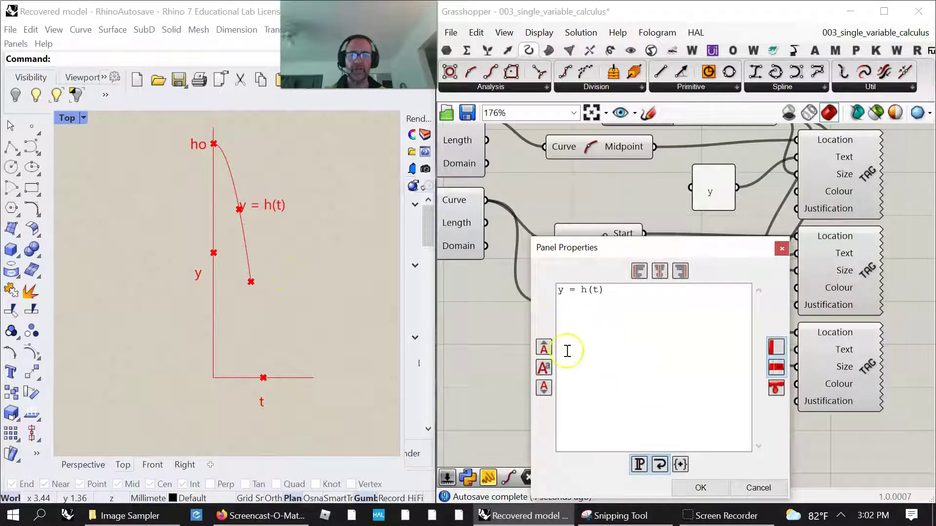
pyautogui.click(701, 488)
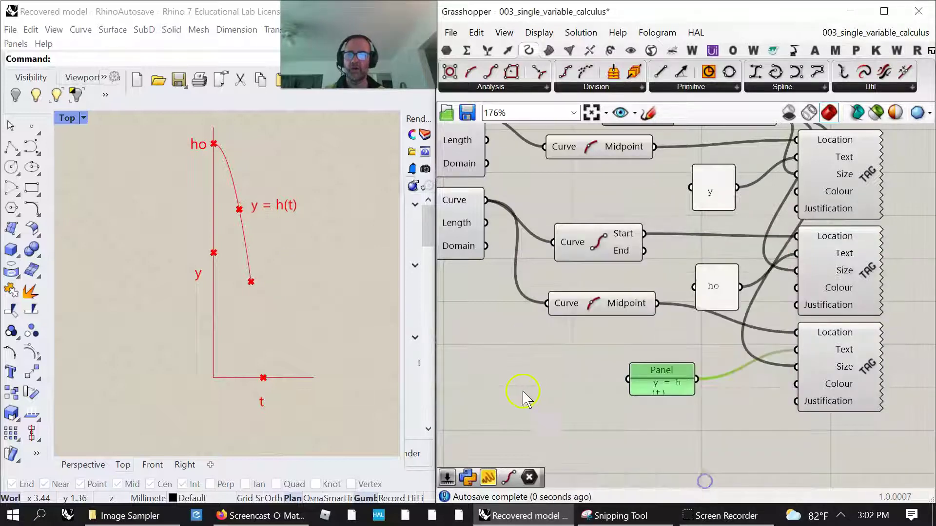
# - Add an Offset Curve component with Curve, Distance, Plane and Corners inputs beside the first text tag
pyautogui.scroll(-5, 548, 378)
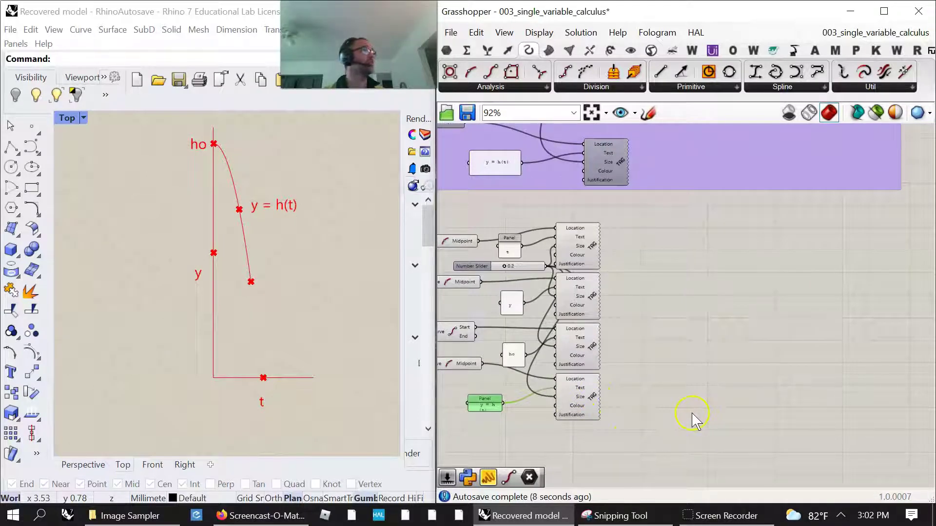
pyautogui.moveTo(655, 426); pyautogui.dragTo(837, 369, button='right')
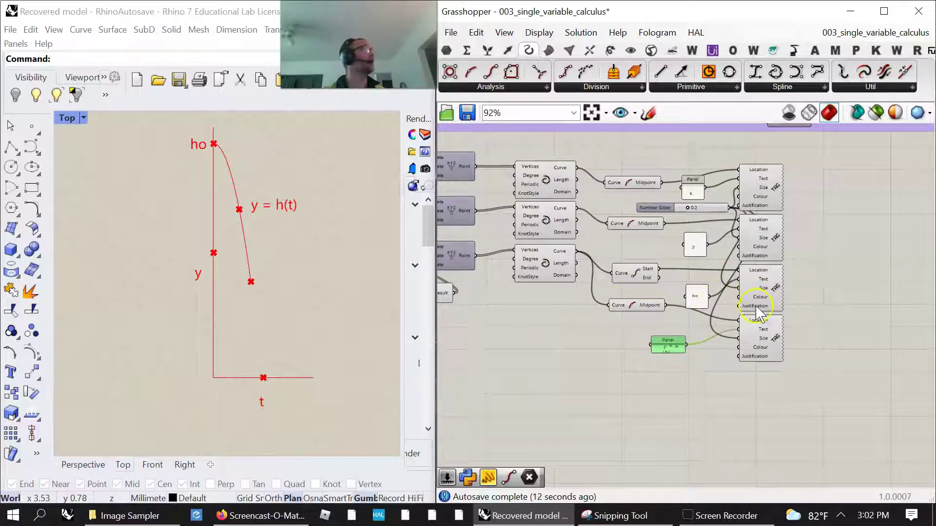
pyautogui.moveTo(817, 324); pyautogui.dragTo(837, 363, button='right')
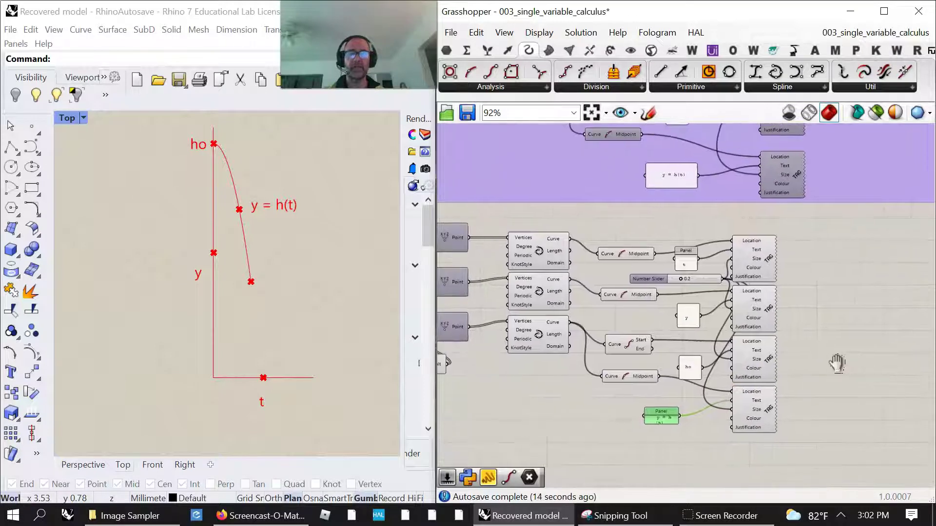
pyautogui.doubleClick(842, 262)
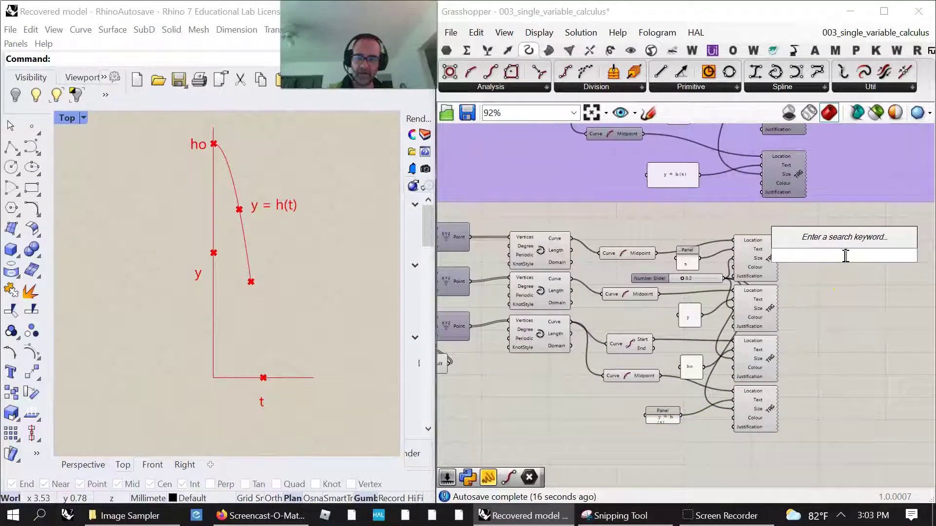
pyautogui.write('curve')
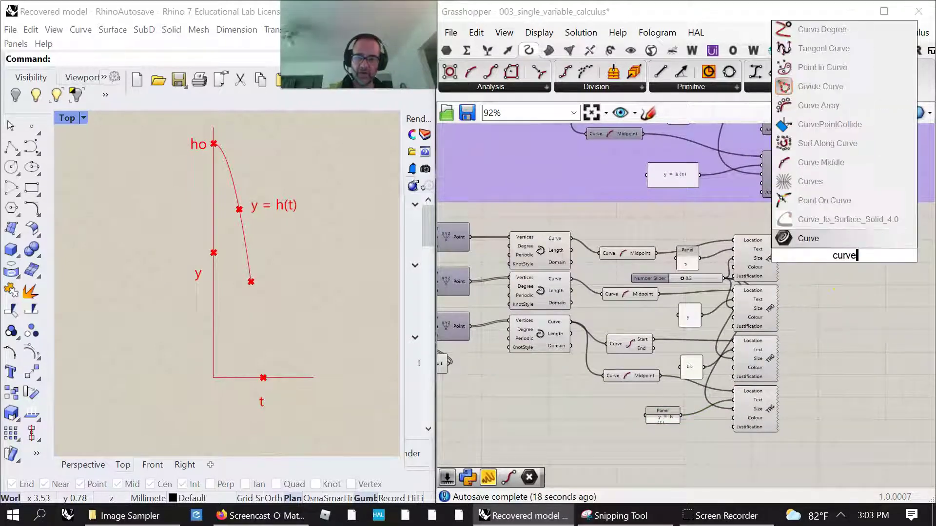
pyautogui.write(' off')
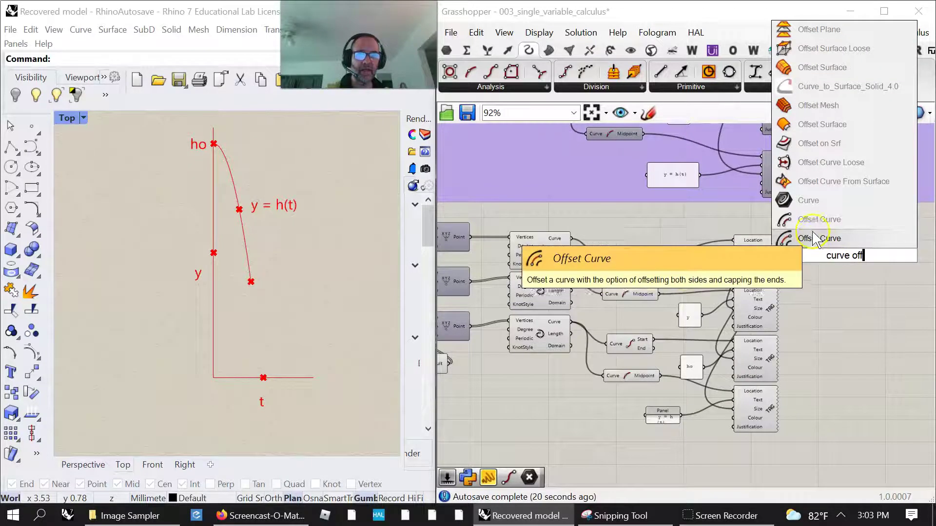
pyautogui.click(807, 222)
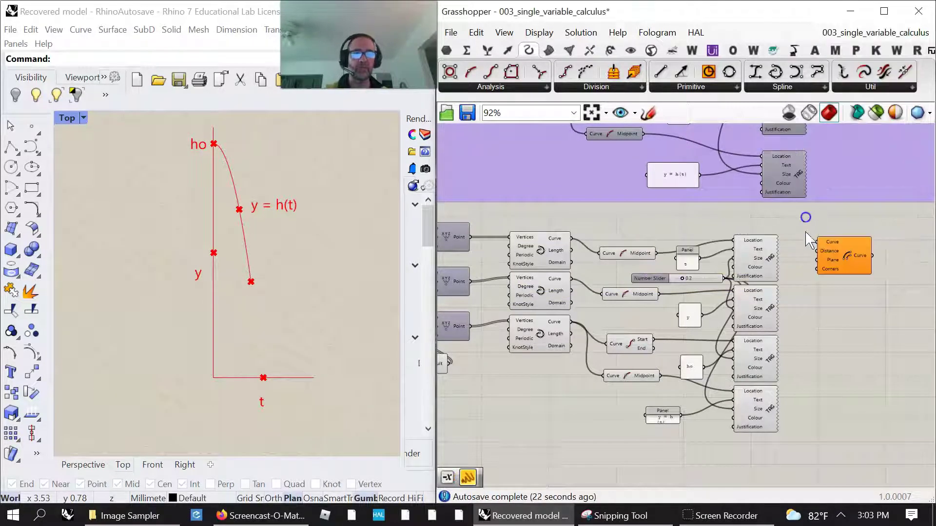
# - Wire the horizontal axis curve from the first Interpolate component into the Offset Curve's Curve input and move the offset component closer to the tags
pyautogui.moveTo(579, 297); pyautogui.dragTo(585, 300, button='right')
pyautogui.scroll(2, 585, 299)
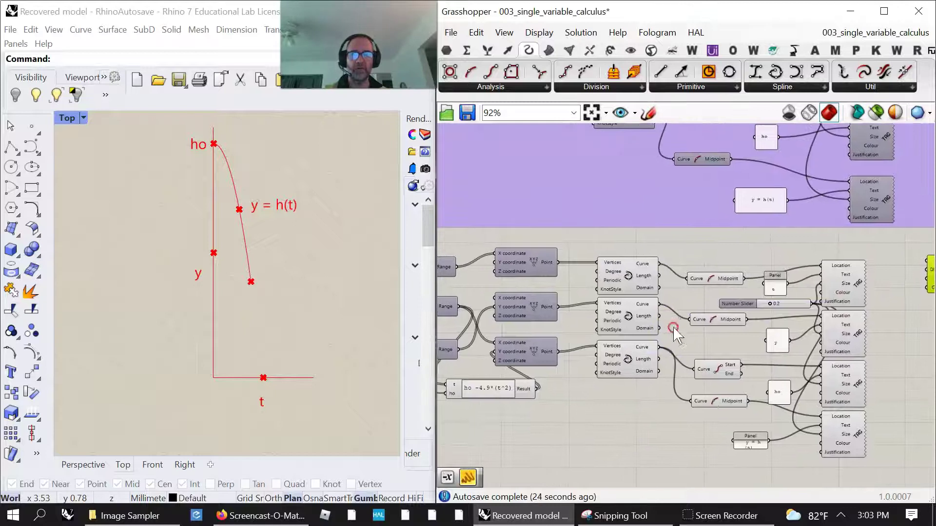
pyautogui.scroll(2, 714, 308)
pyautogui.moveTo(714, 308); pyautogui.dragTo(582, 299, button='right')
pyautogui.moveTo(532, 260); pyautogui.dragTo(901, 254)
pyautogui.moveTo(931, 286); pyautogui.dragTo(818, 289)
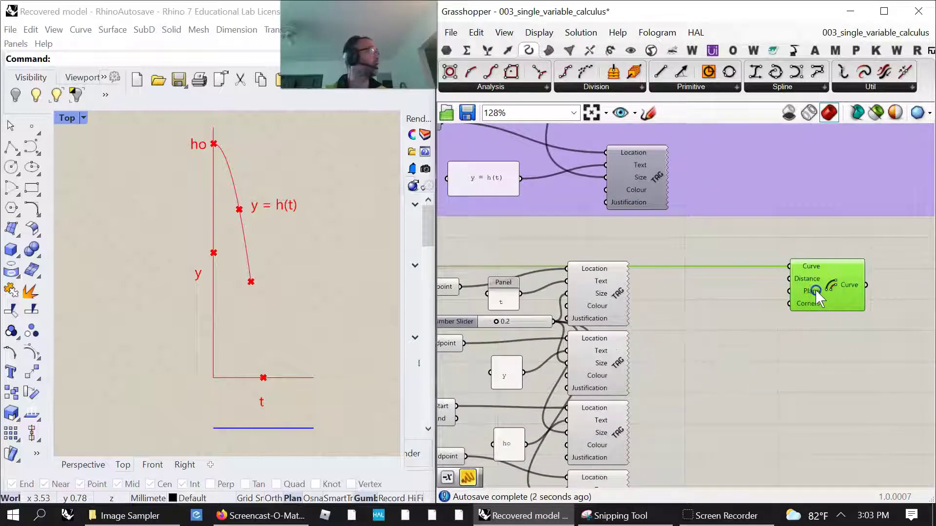
# - Create a panel with .1, wire it into the Offset Curve's Distance and place it beside that component
pyautogui.doubleClick(707, 334)
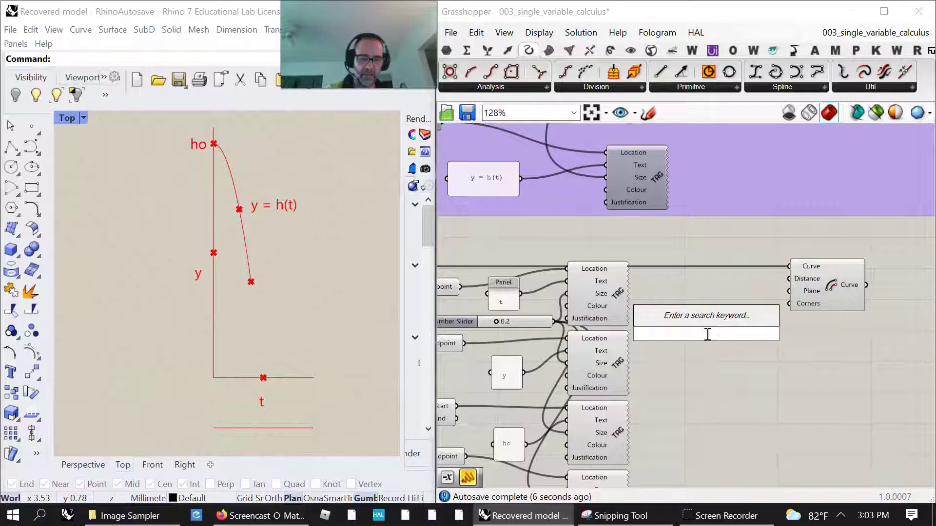
pyautogui.write('p')
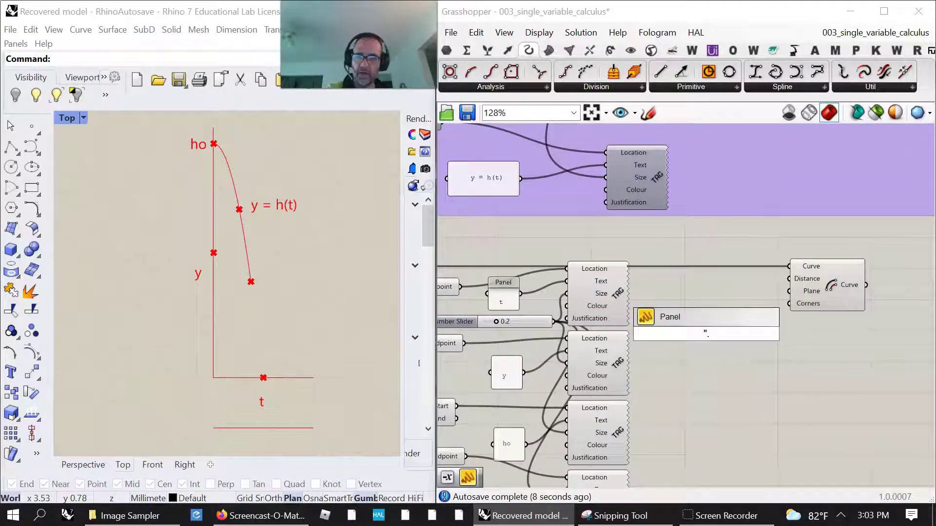
pyautogui.write('.1')
pyautogui.press('Return')
pyautogui.moveTo(719, 334); pyautogui.dragTo(788, 279)
pyautogui.moveTo(704, 331); pyautogui.dragTo(697, 294)
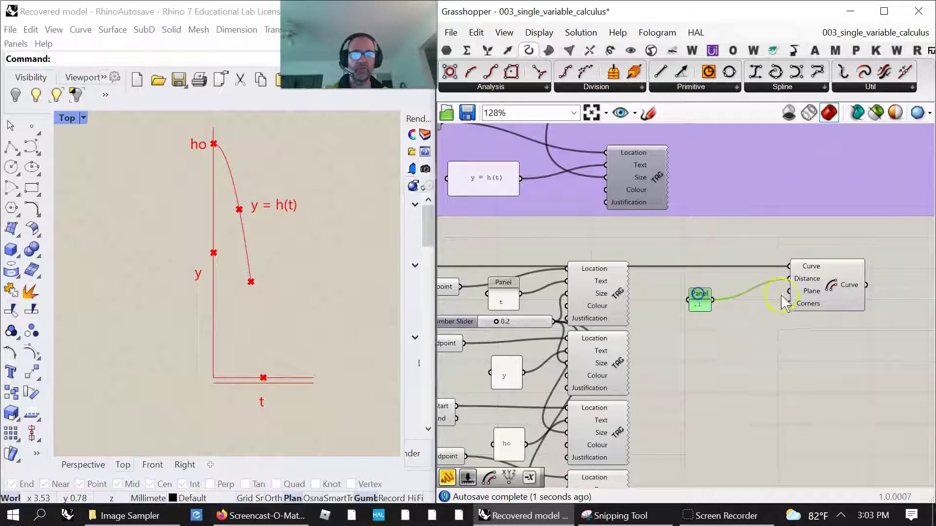
pyautogui.click(820, 281)
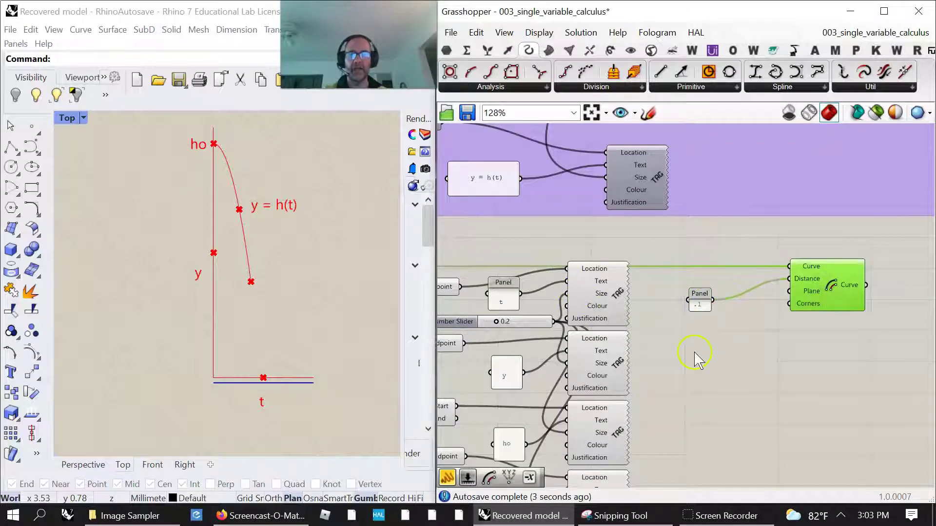
# - Add a Loft component after the Offset Curve component, in line with its output
pyautogui.moveTo(696, 361); pyautogui.dragTo(856, 334, button='right')
pyautogui.click(477, 251)
pyautogui.moveTo(911, 363); pyautogui.dragTo(644, 360, button='right')
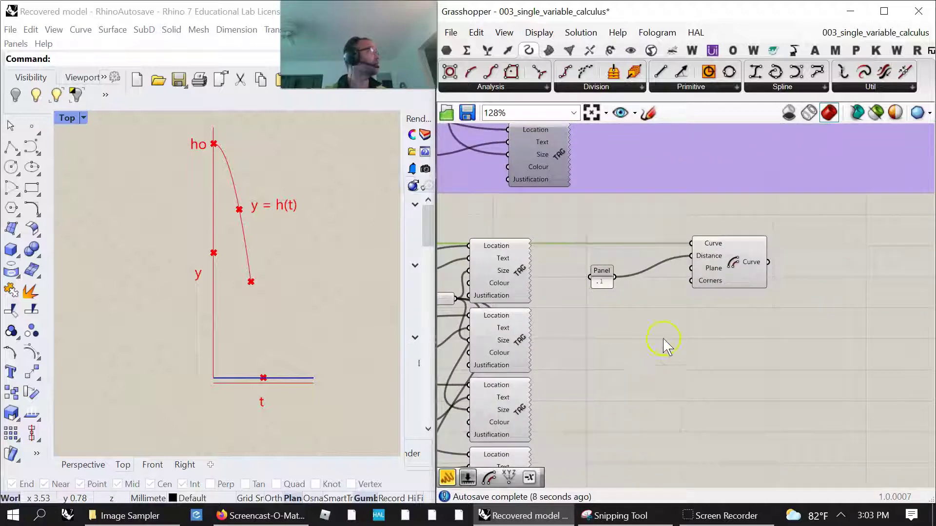
pyautogui.moveTo(738, 369); pyautogui.dragTo(640, 378, button='right')
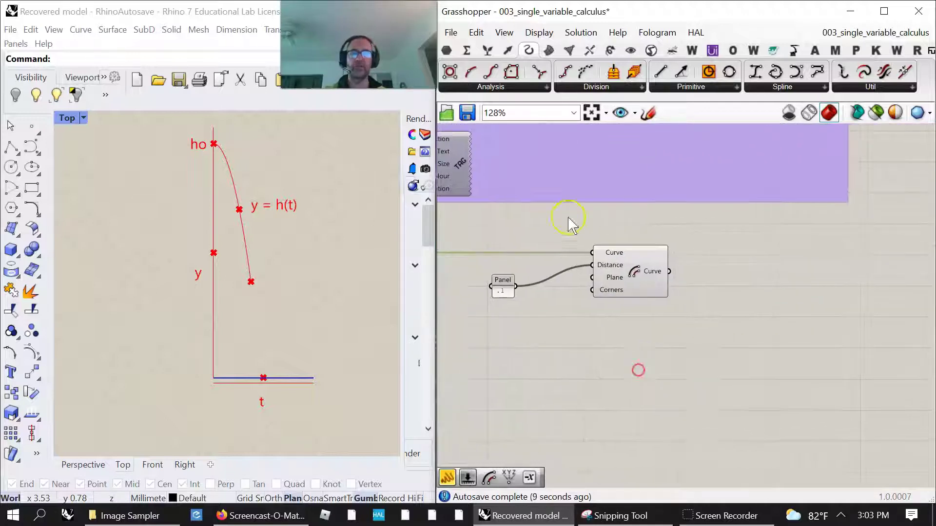
pyautogui.click(546, 50)
pyautogui.moveTo(620, 71); pyautogui.dragTo(782, 267)
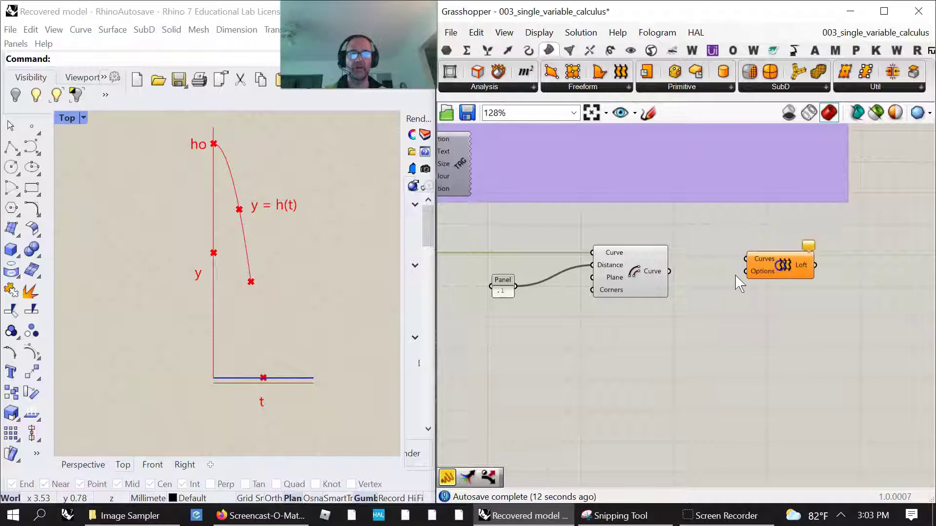
# - Check the horizontal axis curve's connection to the offset and highlight the h(t) Interpolate component to identify its curve
pyautogui.scroll(-4, 692, 298)
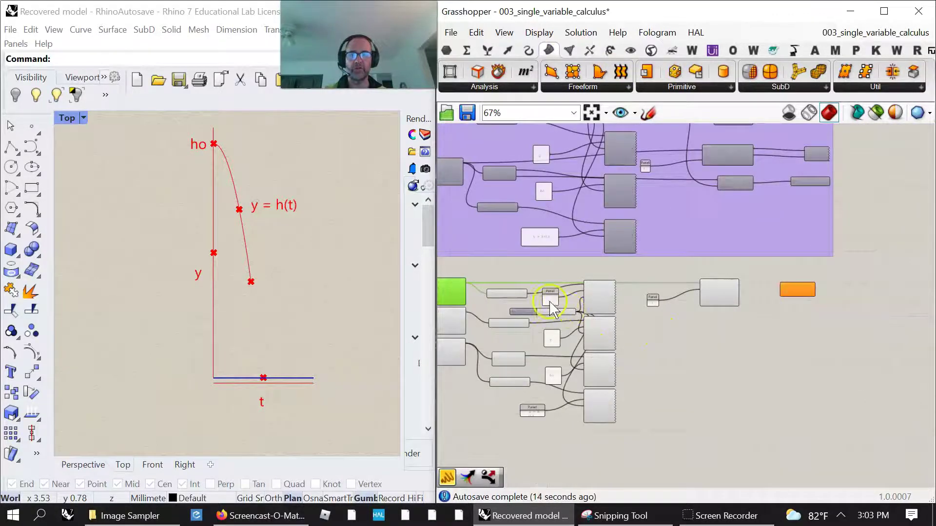
pyautogui.scroll(3, 512, 304)
pyautogui.moveTo(509, 307); pyautogui.dragTo(563, 307, button='right')
pyautogui.moveTo(474, 271); pyautogui.dragTo(857, 272)
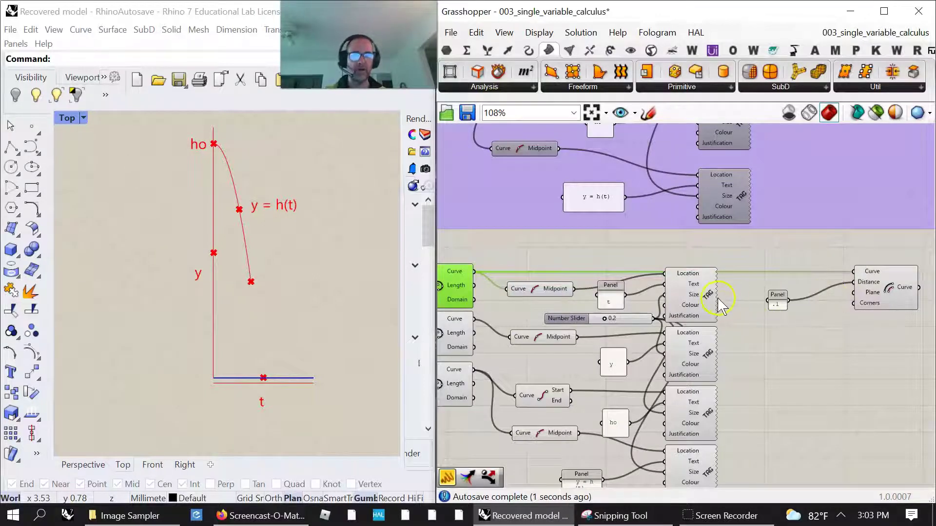
pyautogui.moveTo(536, 315); pyautogui.dragTo(557, 313, button='right')
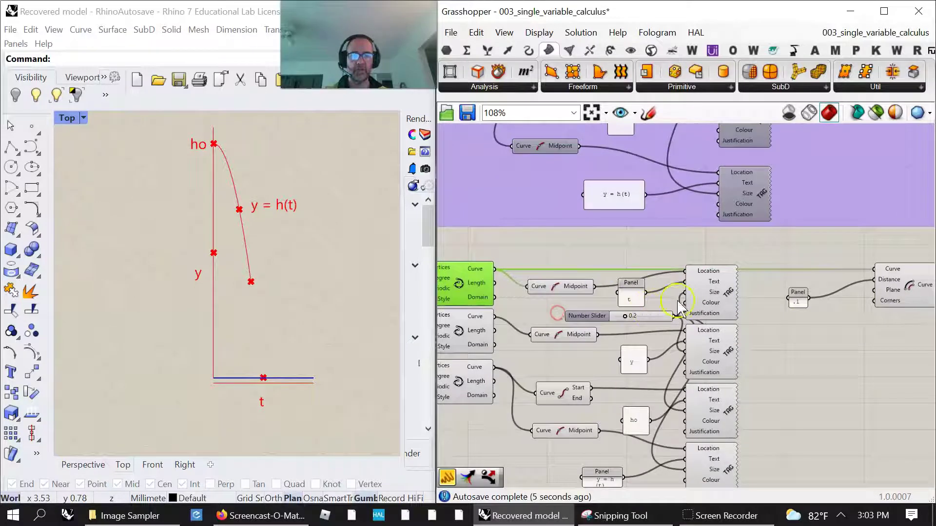
pyautogui.moveTo(763, 325); pyautogui.dragTo(709, 318, button='right')
pyautogui.moveTo(719, 362); pyautogui.dragTo(762, 335, button='right')
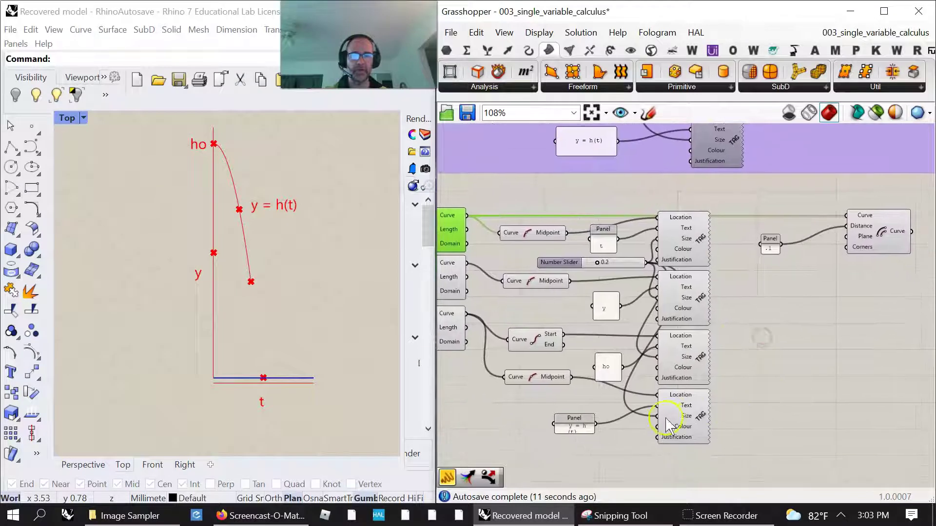
pyautogui.moveTo(622, 446); pyautogui.dragTo(700, 438, button='right')
pyautogui.click(561, 386)
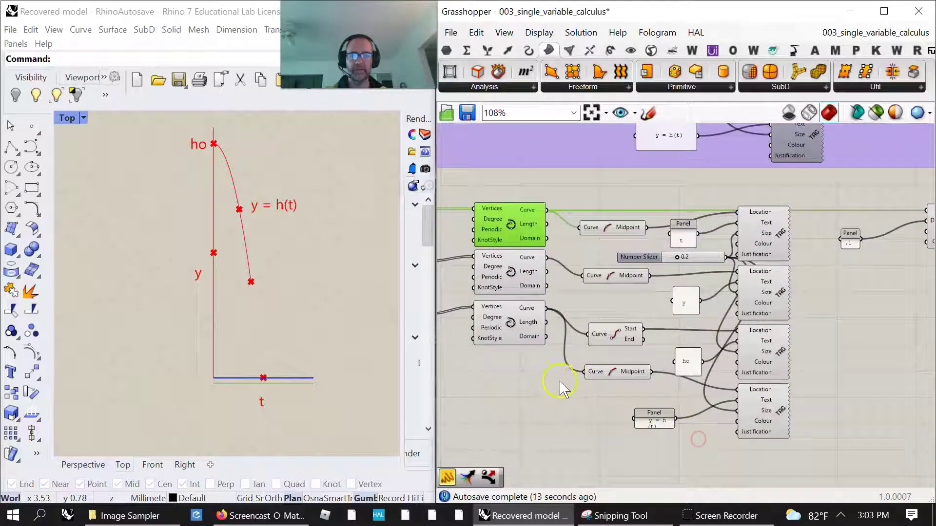
pyautogui.click(518, 328)
pyautogui.moveTo(873, 288); pyautogui.dragTo(705, 281, button='right')
pyautogui.moveTo(756, 245); pyautogui.dragTo(758, 246)
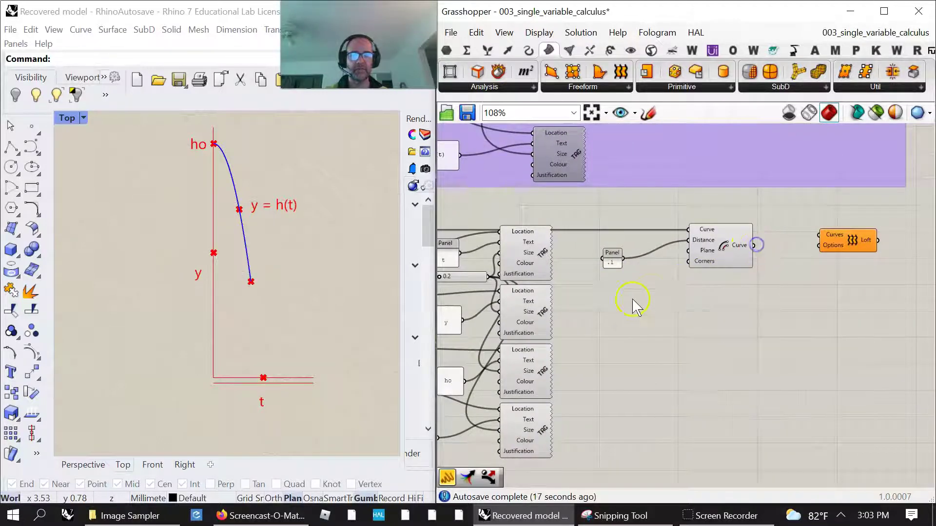
# - Wire both the horizontal axis curve and the Offset Curve output into the Loft's Curves input
pyautogui.scroll(-2, 775, 329)
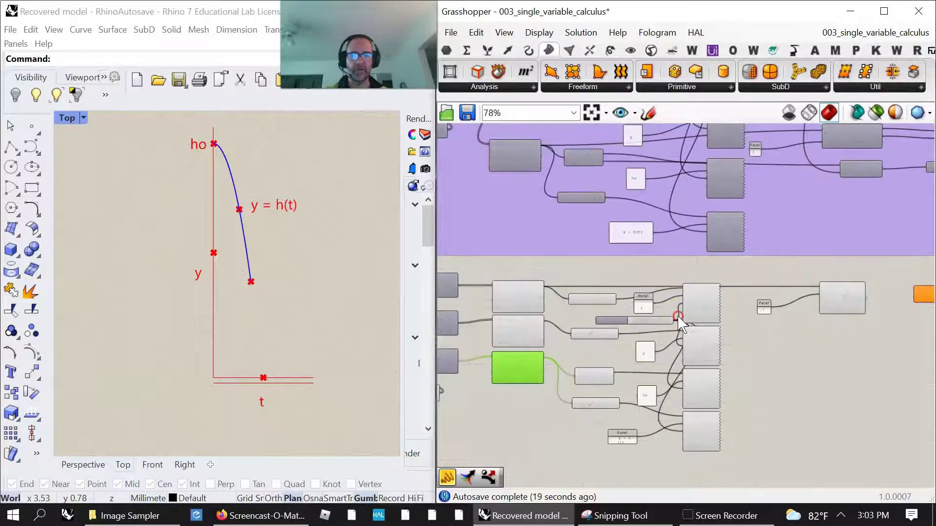
pyautogui.scroll(2, 679, 313)
pyautogui.moveTo(472, 268); pyautogui.dragTo(809, 282)
pyautogui.moveTo(751, 288); pyautogui.dragTo(807, 279)
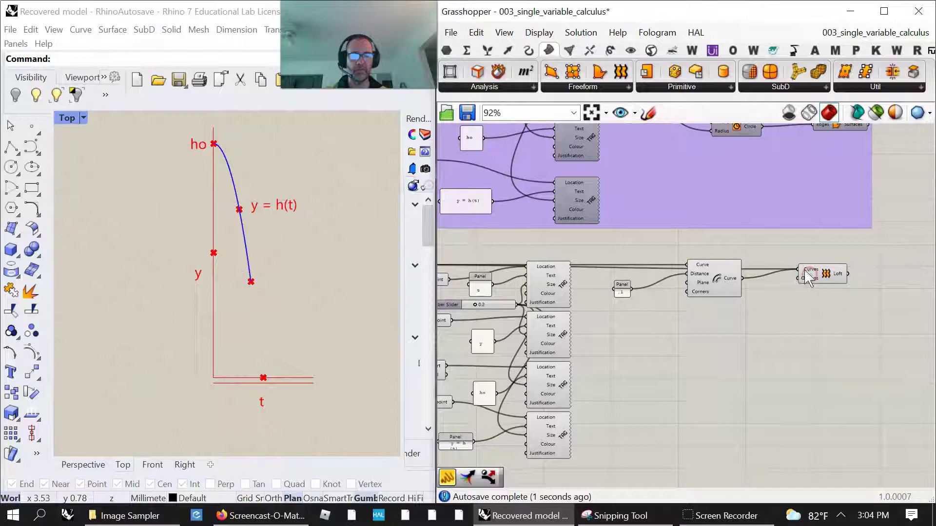
# - Flatten the Loft's Curves input and turn off the preview of the horizontal axis's Offset Curve component
pyautogui.rightClick(804, 272)
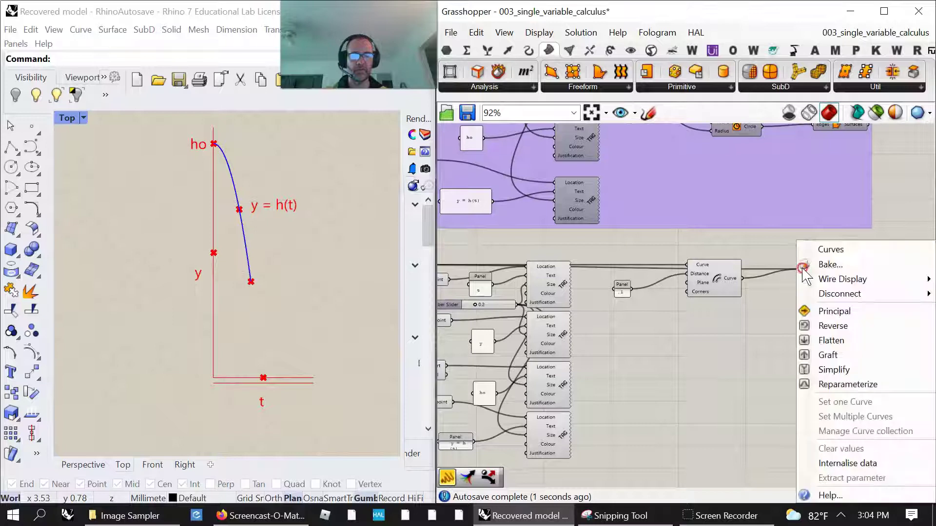
pyautogui.click(832, 340)
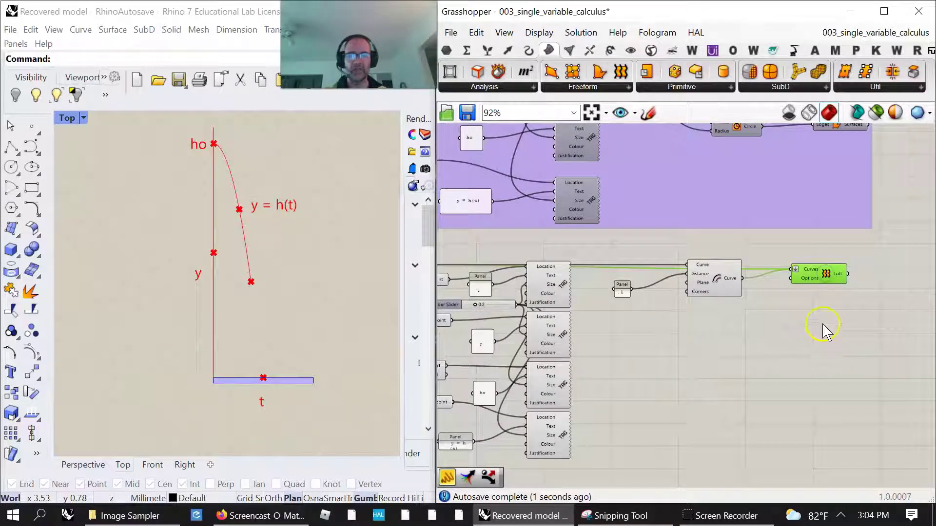
pyautogui.moveTo(739, 309); pyautogui.dragTo(636, 247)
pyautogui.rightClick(637, 250)
pyautogui.click(677, 272)
# - Highlight the lofted horizontal axis and check the document's selected-geometry colour in the Viewport preview settings
pyautogui.click(820, 282)
pyautogui.click(824, 341)
pyautogui.click(829, 283)
pyautogui.click(806, 326)
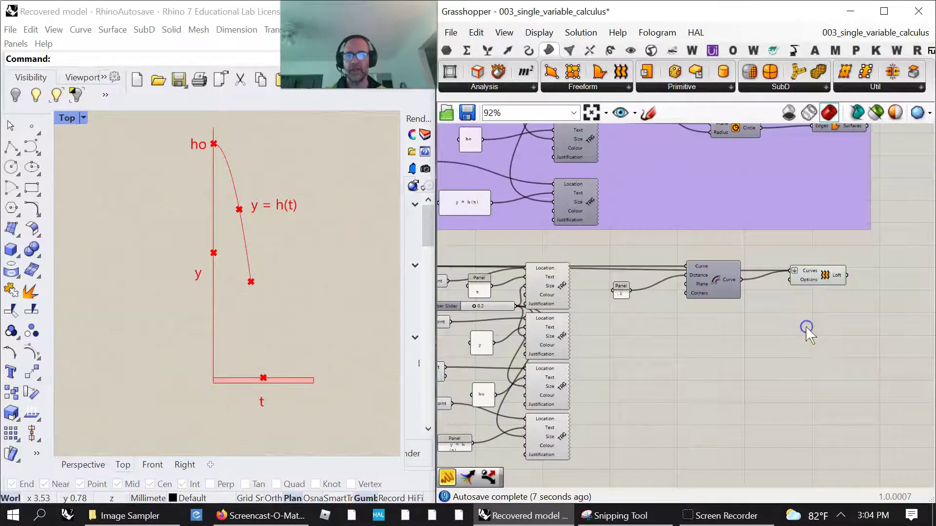
pyautogui.rightClick(769, 368)
pyautogui.click(829, 466)
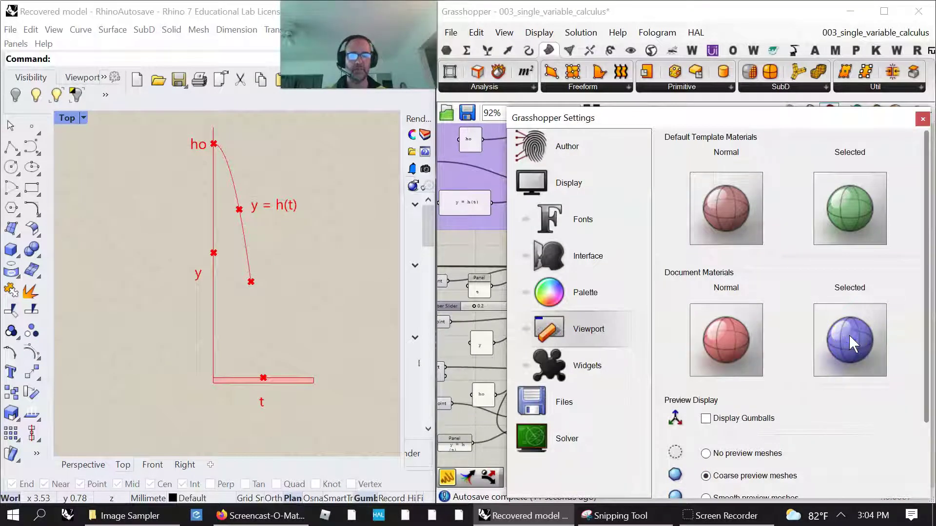
pyautogui.rightClick(849, 335)
pyautogui.moveTo(863, 350)
pyautogui.mouseDown()
pyautogui.moveTo(929, 385)
pyautogui.moveTo(821, 400)
pyautogui.mouseUp()
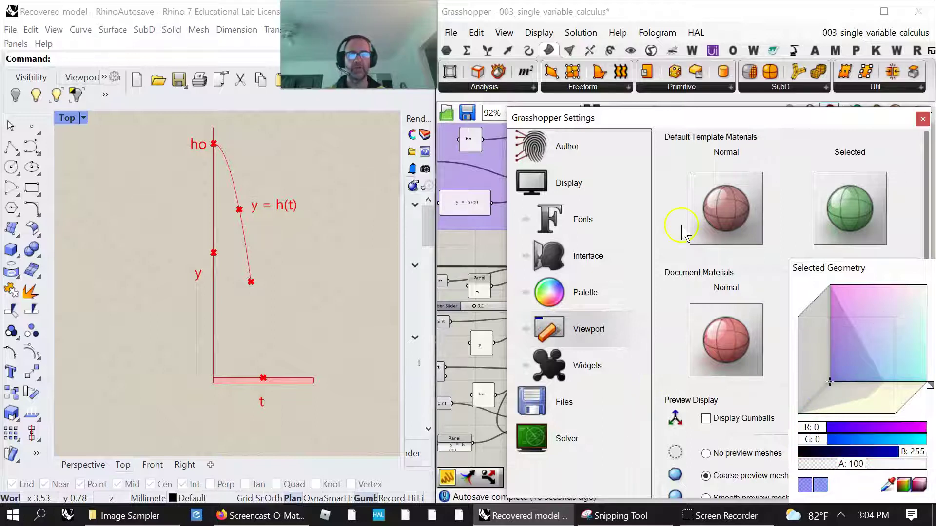
pyautogui.click(634, 471)
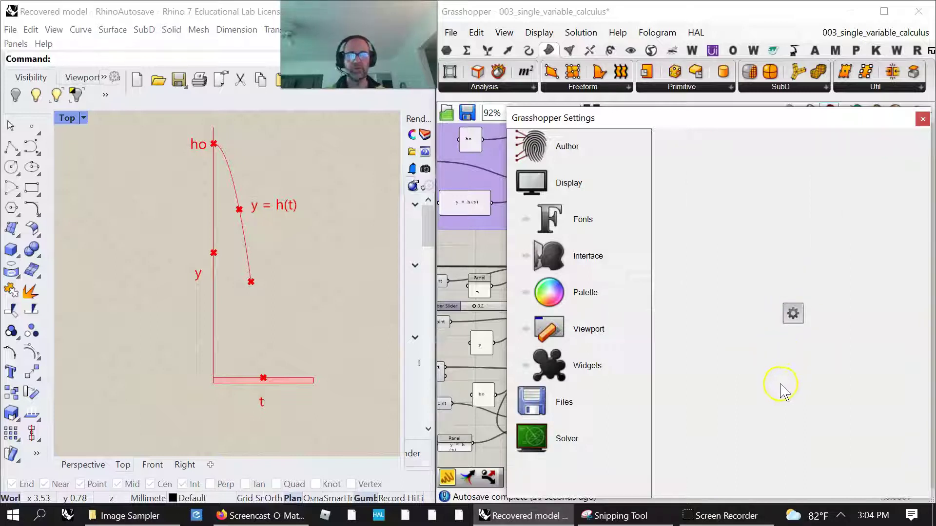
pyautogui.click(921, 120)
pyautogui.click(823, 283)
# - Duplicate the Offset Curve and Loft components and place the copies directly below the originals
pyautogui.moveTo(706, 356); pyautogui.dragTo(751, 345, button='right')
pyautogui.scroll(-3, 715, 377)
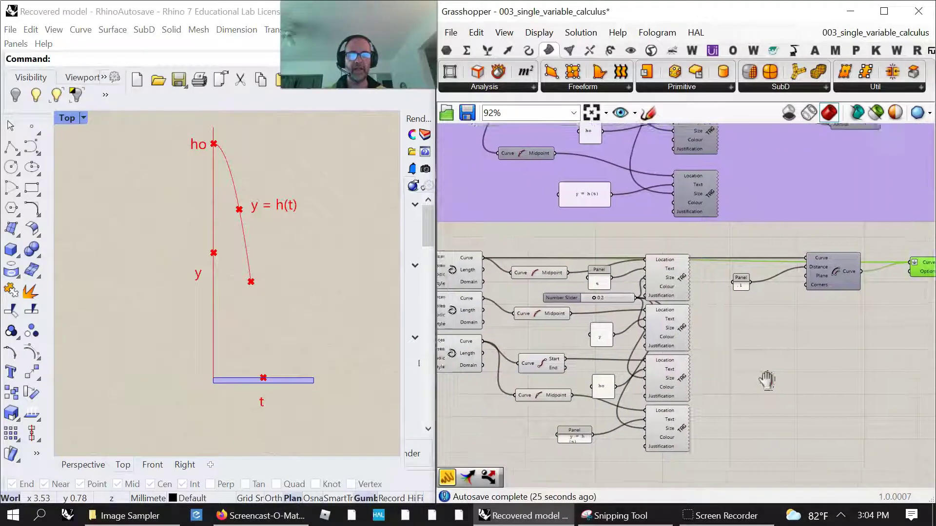
pyautogui.moveTo(787, 390); pyautogui.dragTo(729, 377, button='right')
pyautogui.scroll(3, 729, 377)
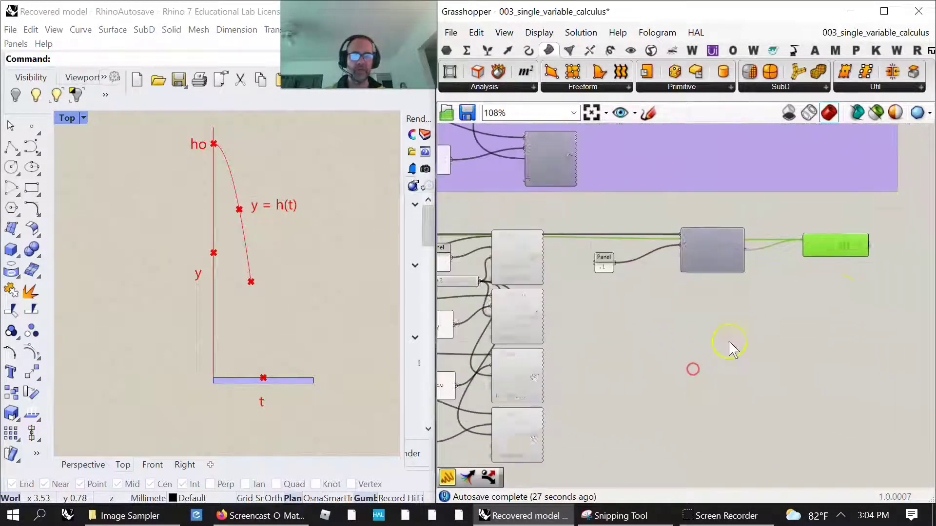
pyautogui.moveTo(875, 282); pyautogui.dragTo(713, 292)
pyautogui.click(583, 334)
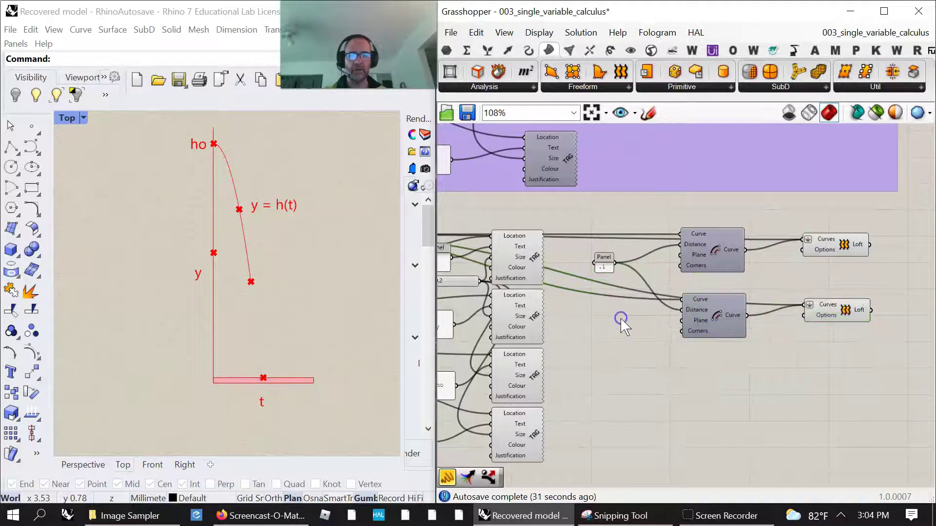
# - Add a Negative component and wire the .1 panel through it into the second Offset Curve's Distance
pyautogui.doubleClick(622, 318)
pyautogui.write('ne')
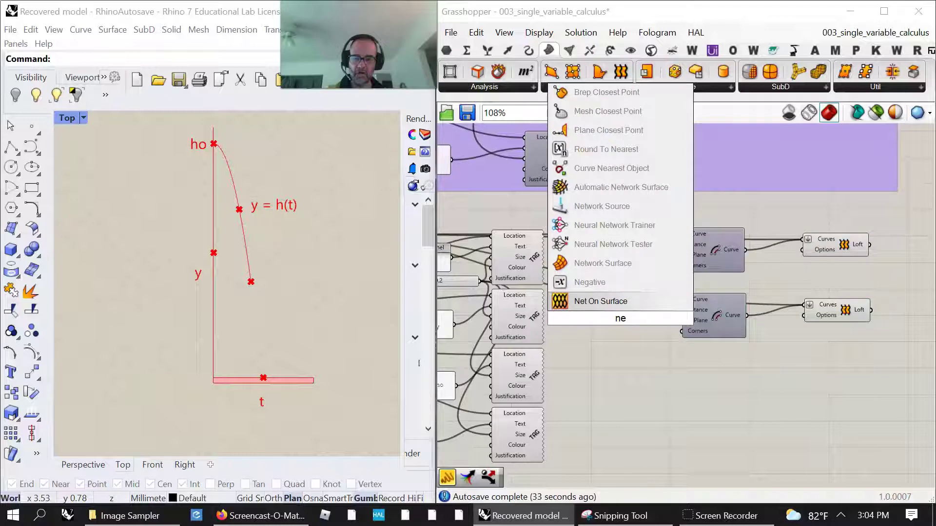
pyautogui.click(590, 283)
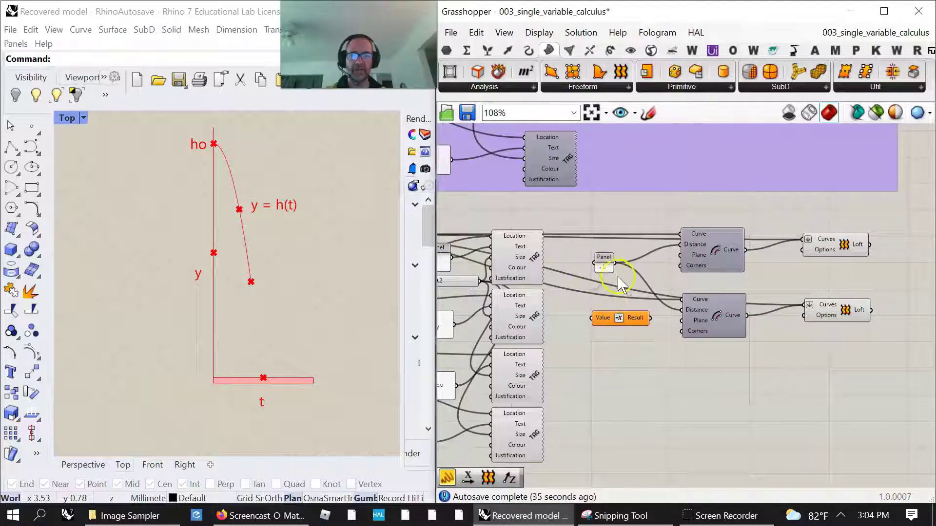
pyautogui.moveTo(616, 268); pyautogui.dragTo(682, 310)
pyautogui.click(604, 262)
# - Wire the vertical axis curve into both the second Offset Curve's Curve input and the second Loft's Curves input, replacing the horizontal axis curve
pyautogui.moveTo(627, 352); pyautogui.dragTo(755, 355, button='right')
pyautogui.scroll(-2, 682, 341)
pyautogui.moveTo(489, 301); pyautogui.dragTo(756, 328)
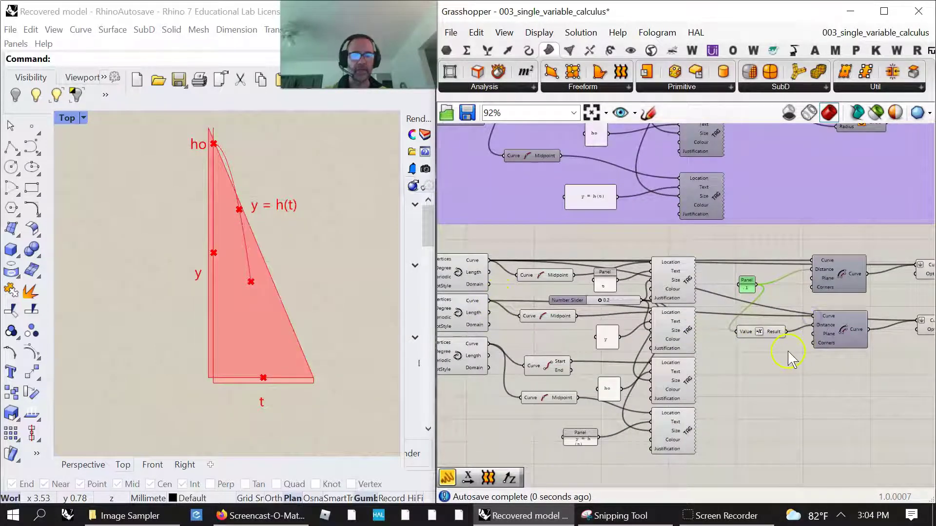
pyautogui.moveTo(877, 402); pyautogui.dragTo(828, 393, button='right')
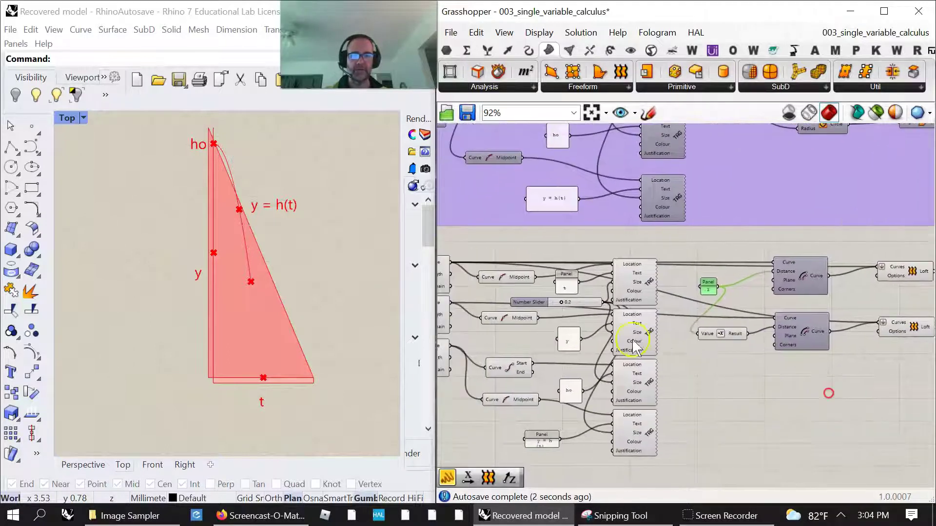
pyautogui.moveTo(454, 306); pyautogui.dragTo(871, 323)
pyautogui.click(891, 328)
pyautogui.moveTo(890, 419); pyautogui.dragTo(816, 396, button='right')
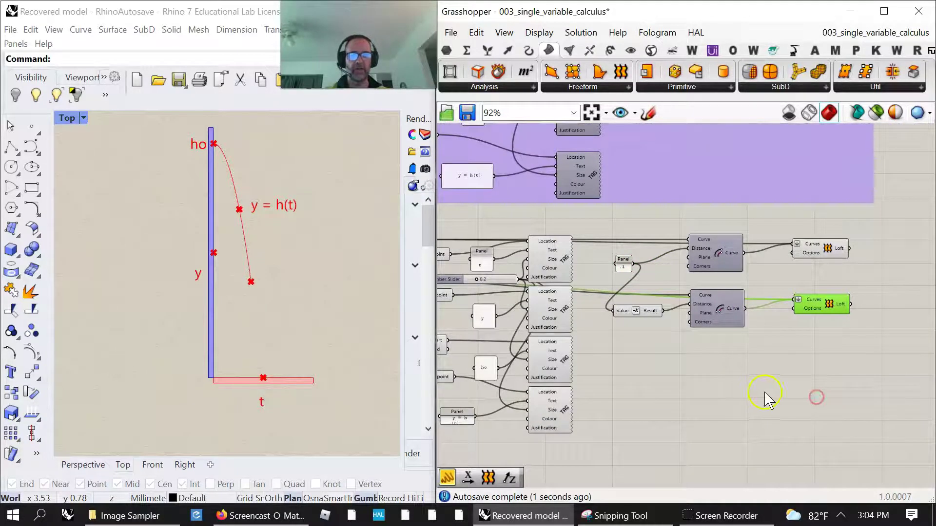
# - Check the h(t) curve's End Points outputs and add an Evaluate Curve component below the second Offset Curve
pyautogui.moveTo(671, 367); pyautogui.dragTo(719, 375, button='right')
pyautogui.click(545, 313)
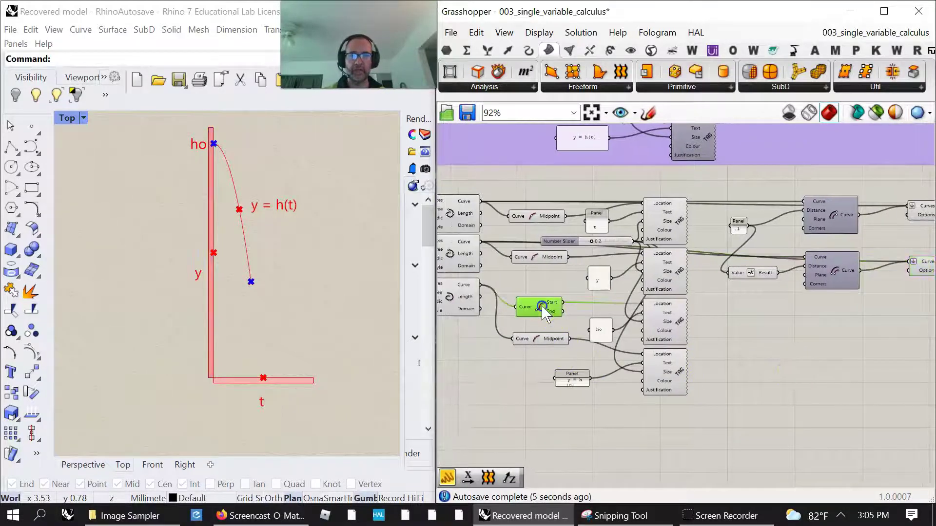
pyautogui.moveTo(551, 312)
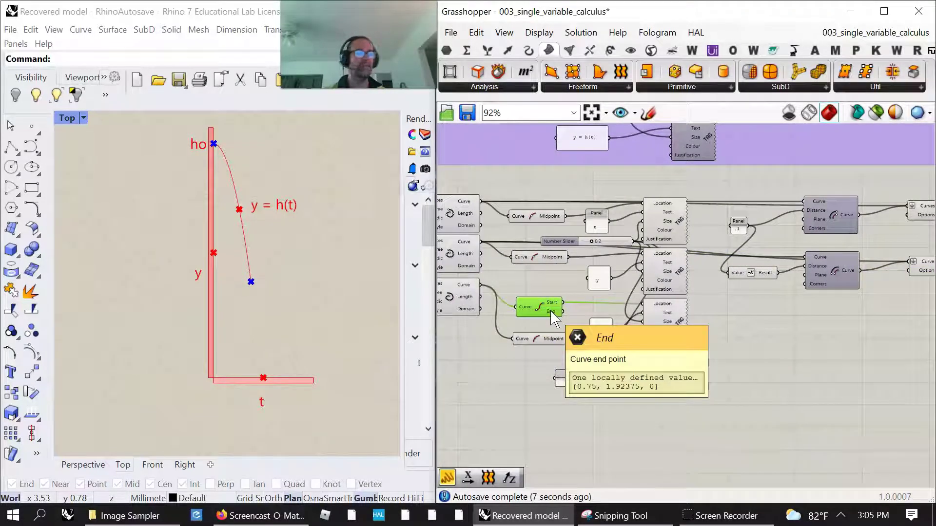
pyautogui.click(527, 51)
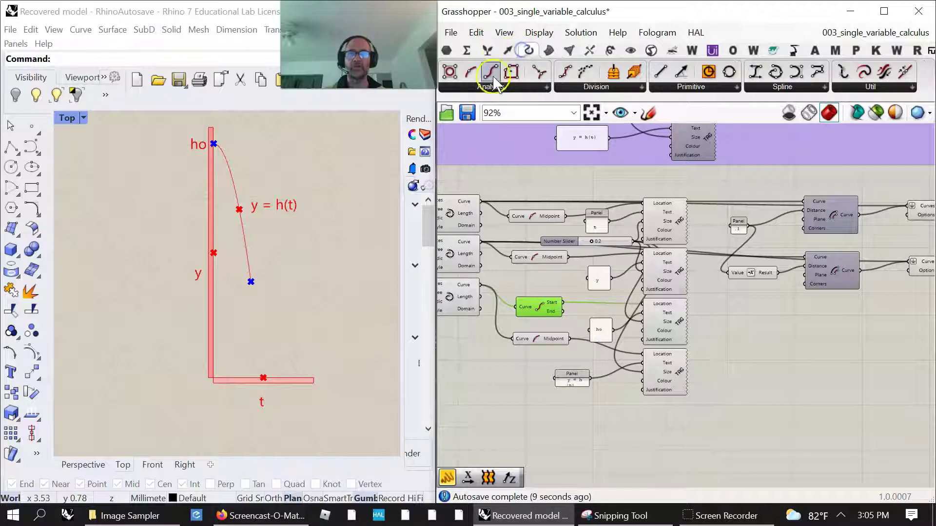
pyautogui.click(491, 88)
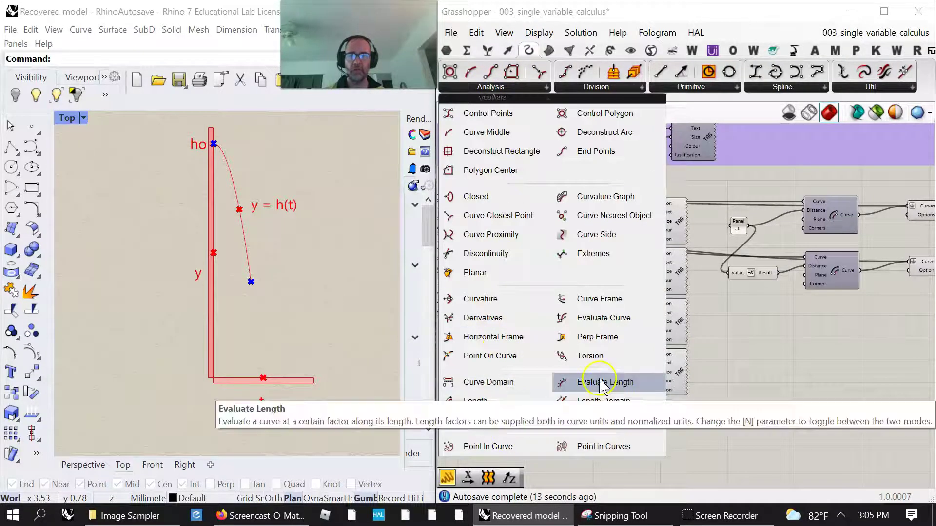
pyautogui.click(603, 317)
pyautogui.click(772, 337)
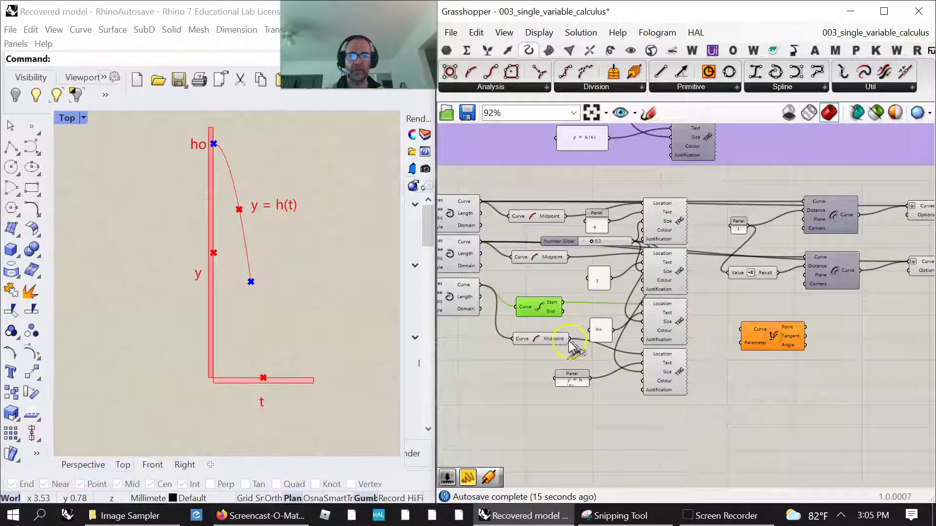
# - Try to feed the End Points component's End output into the Evaluate Curve's Curve input
pyautogui.moveTo(569, 338); pyautogui.dragTo(740, 336)
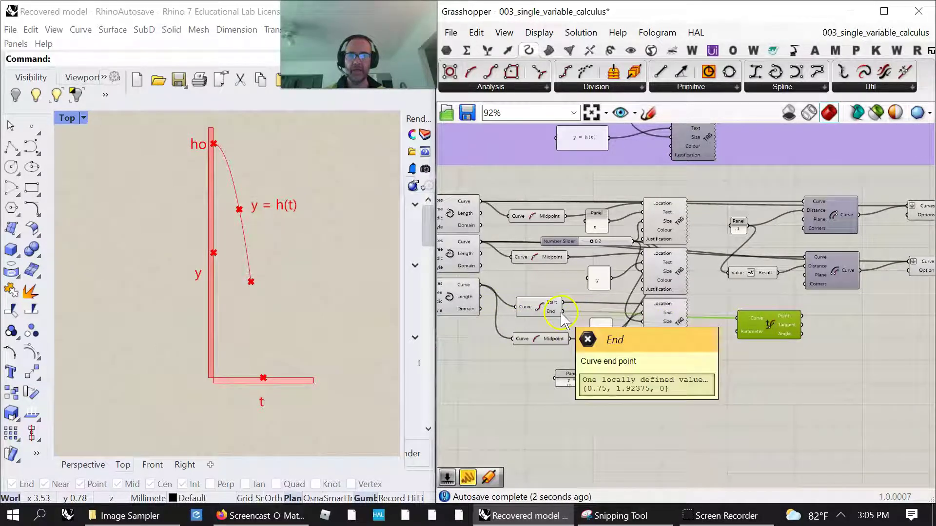
pyautogui.click(542, 308)
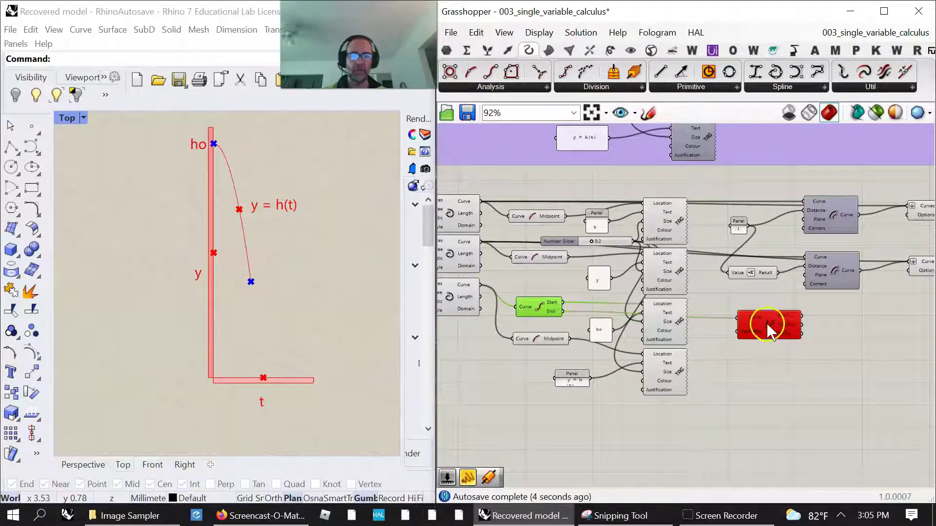
pyautogui.moveTo(766, 323); pyautogui.dragTo(776, 329)
pyautogui.click(780, 333)
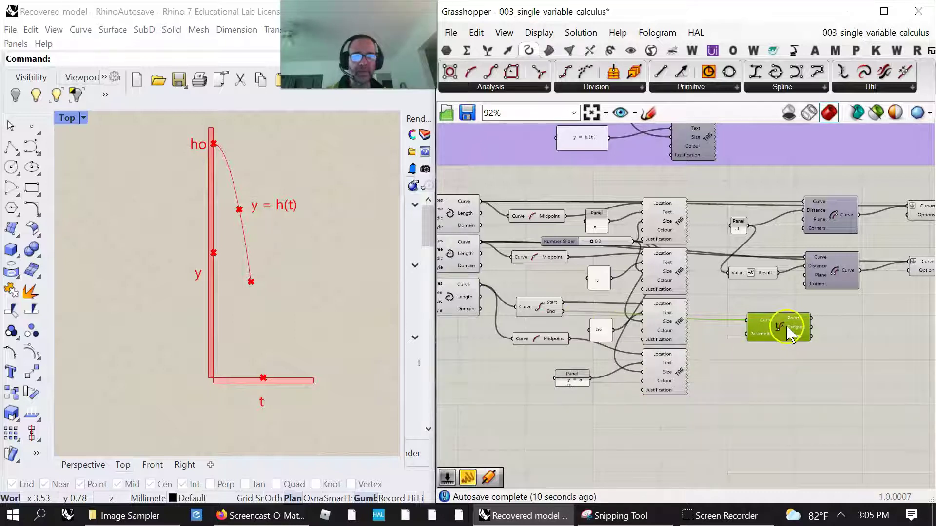
# - Create a panel with the value 1 and wire it into the Evaluate Curve's Parameter input
pyautogui.scroll(3, 702, 336)
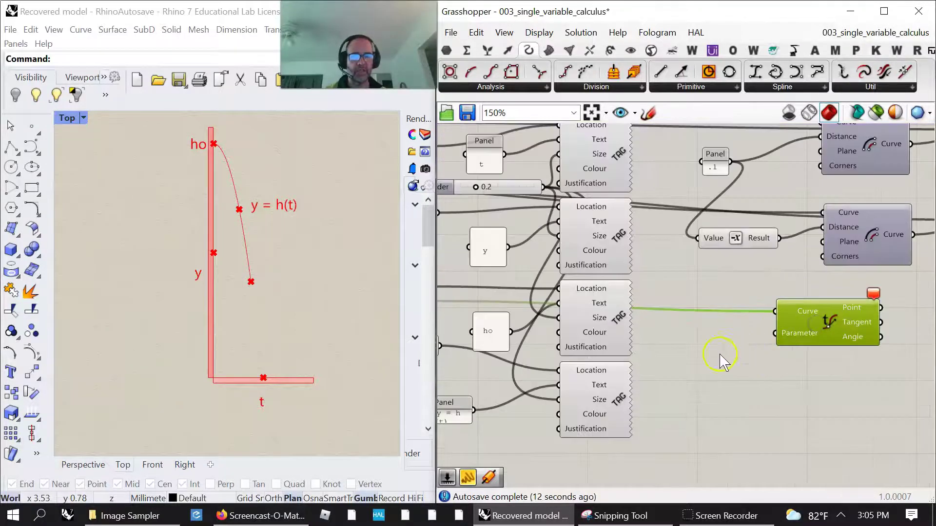
pyautogui.doubleClick(694, 373)
pyautogui.write('"1')
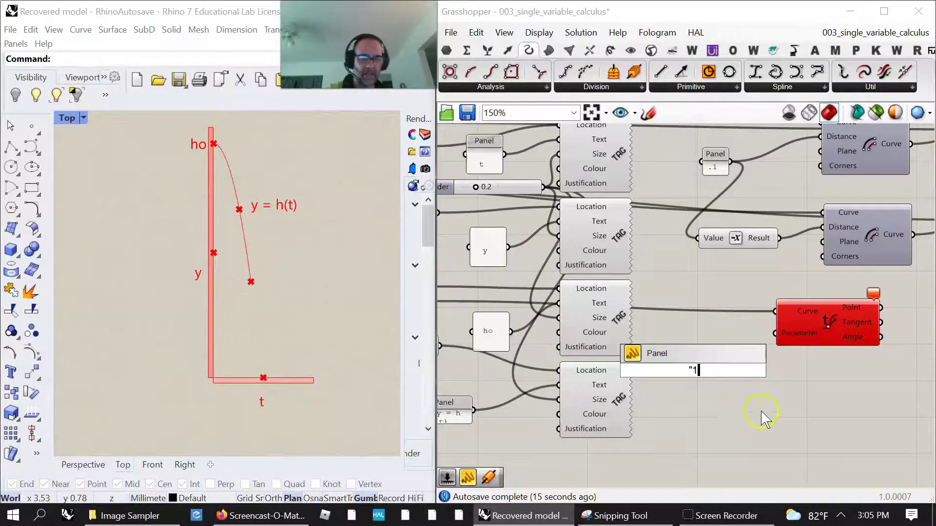
pyautogui.press('Return')
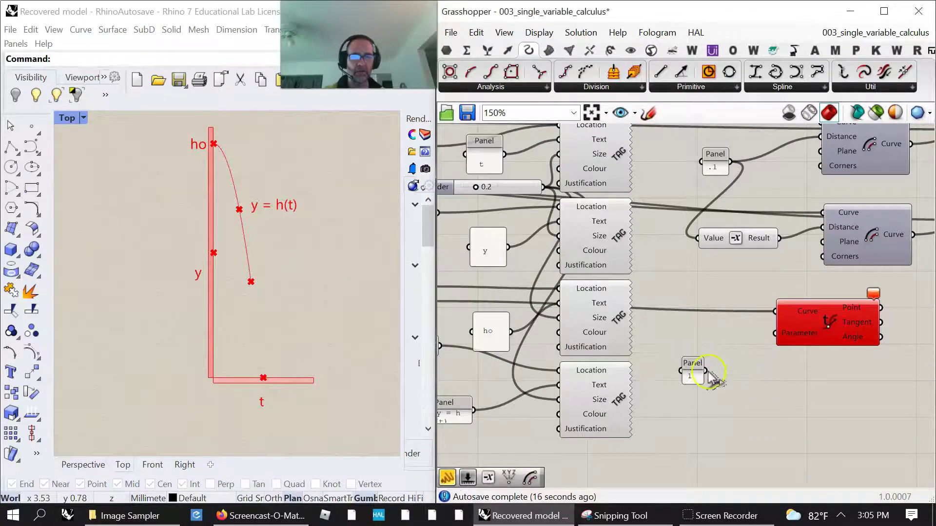
pyautogui.moveTo(706, 372); pyautogui.dragTo(777, 334)
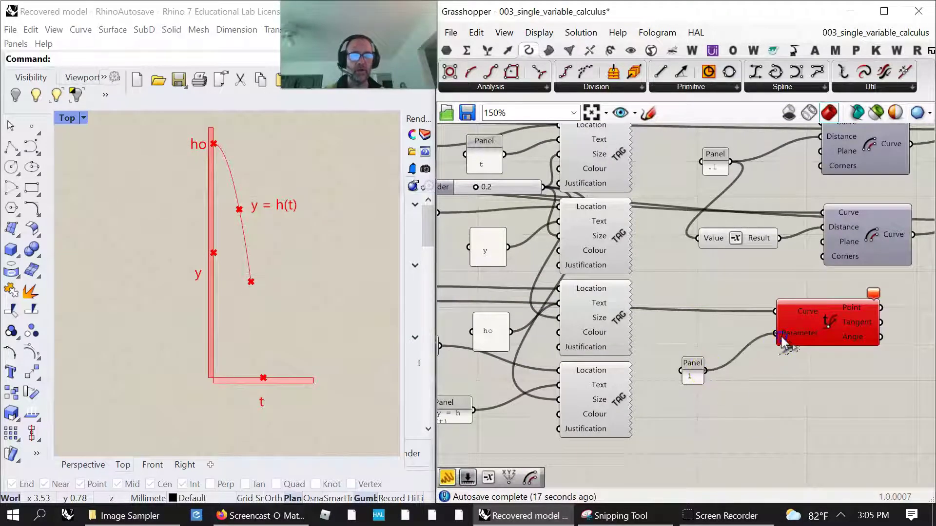
# - Reparameterize the Evaluate Curve's Curve input, feed it the h(t) Interpolate curve instead, and align the 1 panel beside it
pyautogui.rightClick(801, 314)
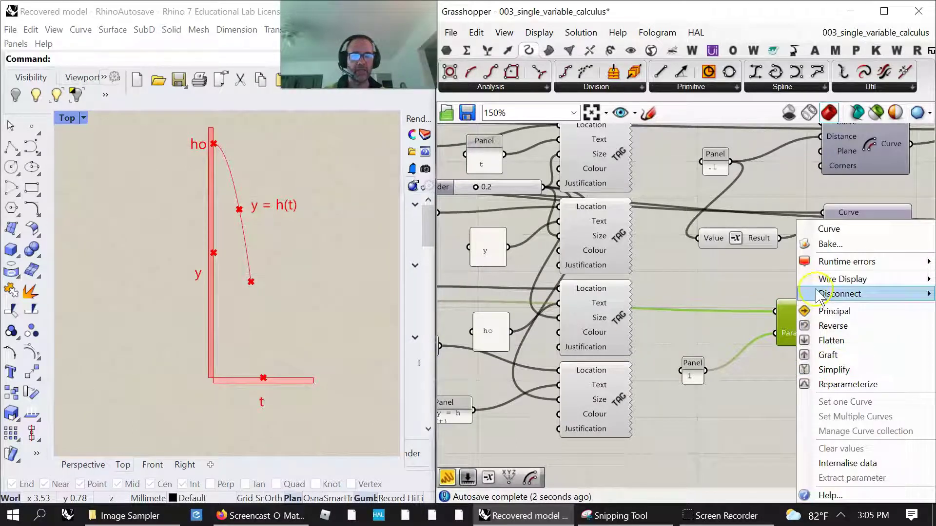
pyautogui.click(848, 384)
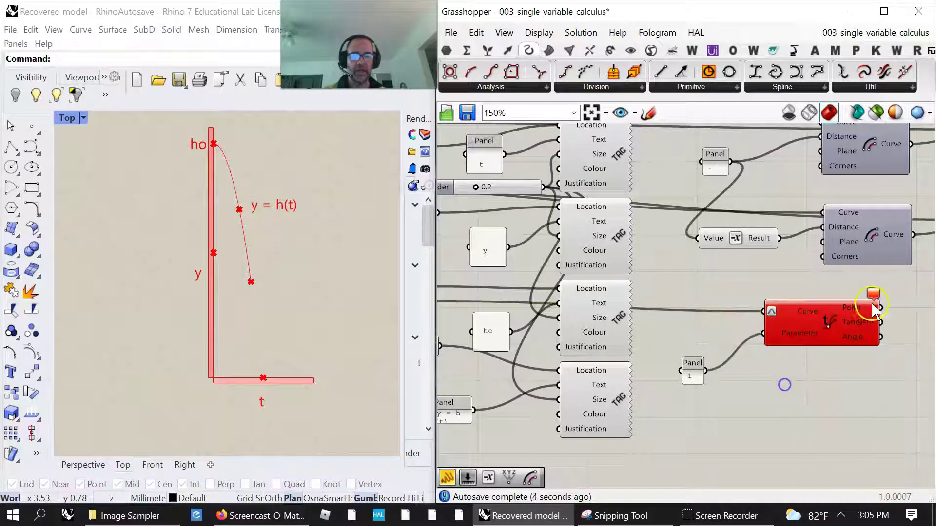
pyautogui.moveTo(873, 297)
pyautogui.scroll(-4, 820, 408)
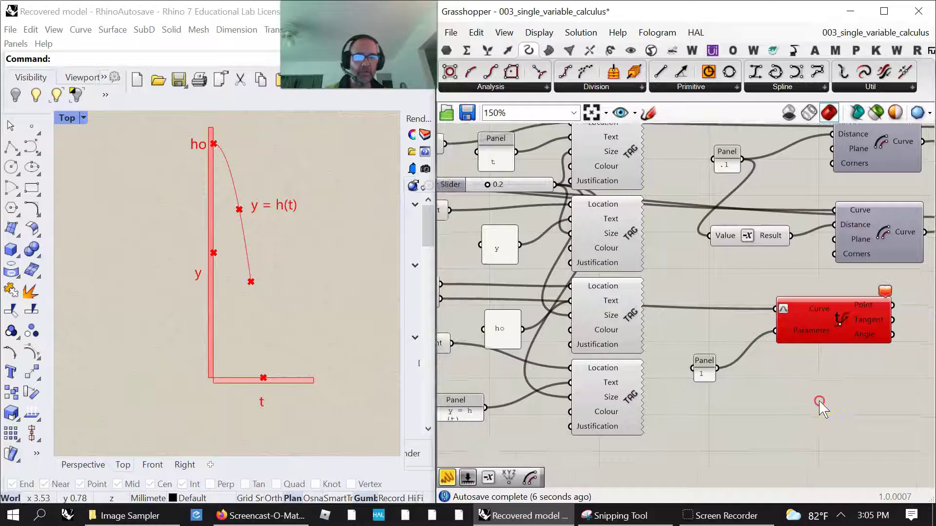
pyautogui.moveTo(479, 313); pyautogui.dragTo(823, 351)
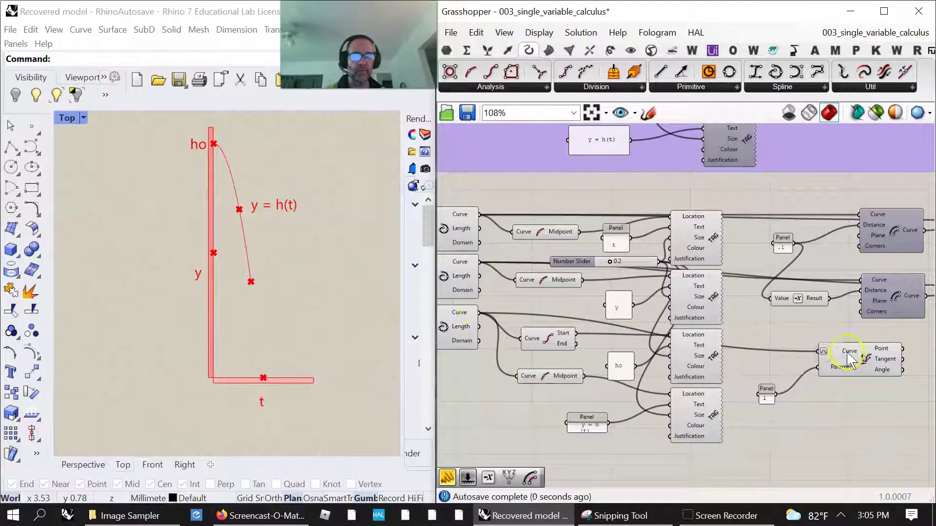
pyautogui.click(871, 364)
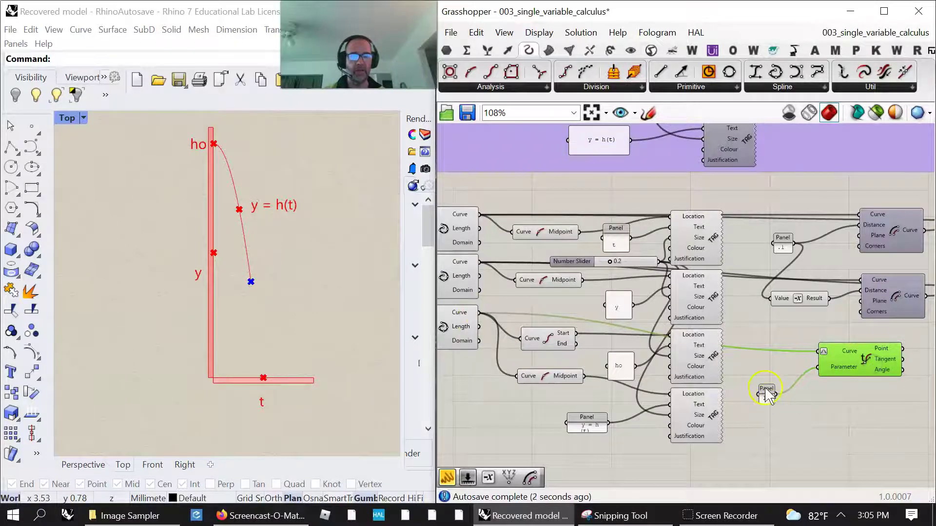
pyautogui.moveTo(766, 392); pyautogui.dragTo(770, 374)
# - Check the Evaluate Curve's Tangent output and add a Vector Display component beyond the second Loft
pyautogui.moveTo(843, 411); pyautogui.dragTo(595, 394, button='right')
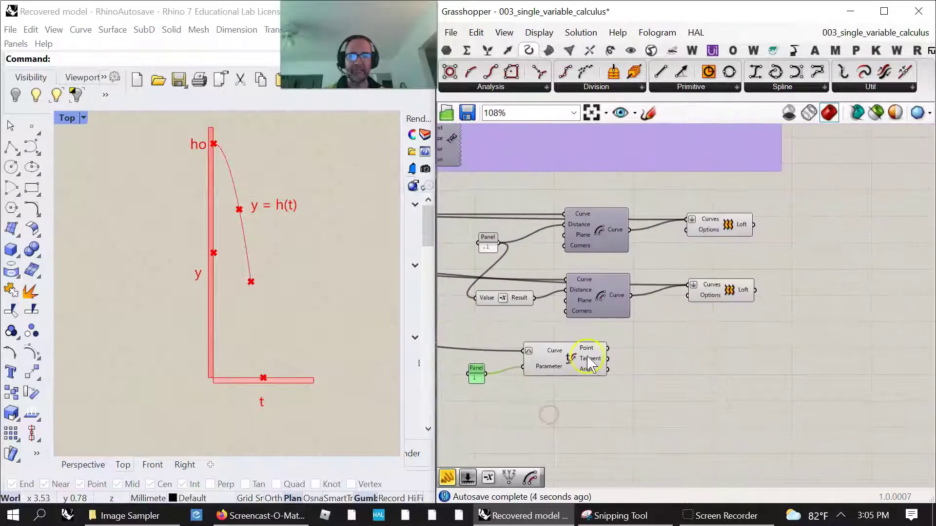
pyautogui.moveTo(591, 359)
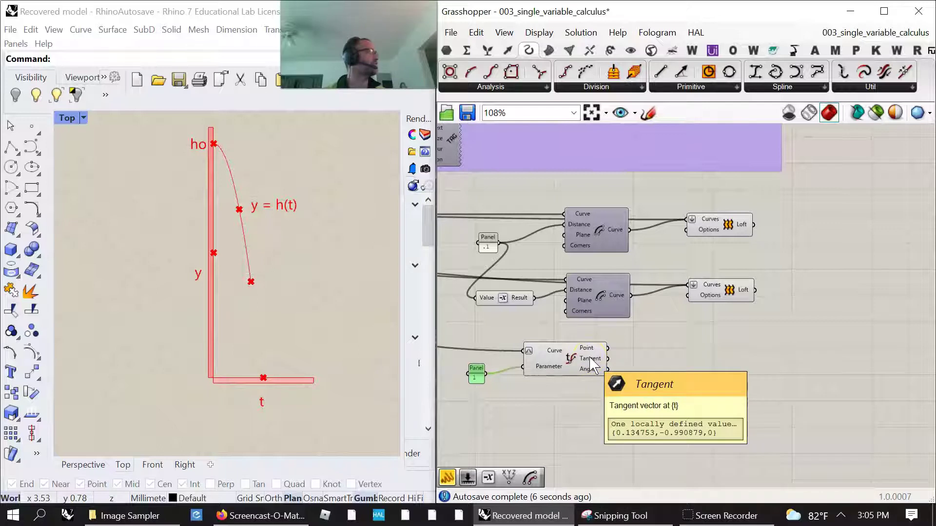
pyautogui.click(631, 52)
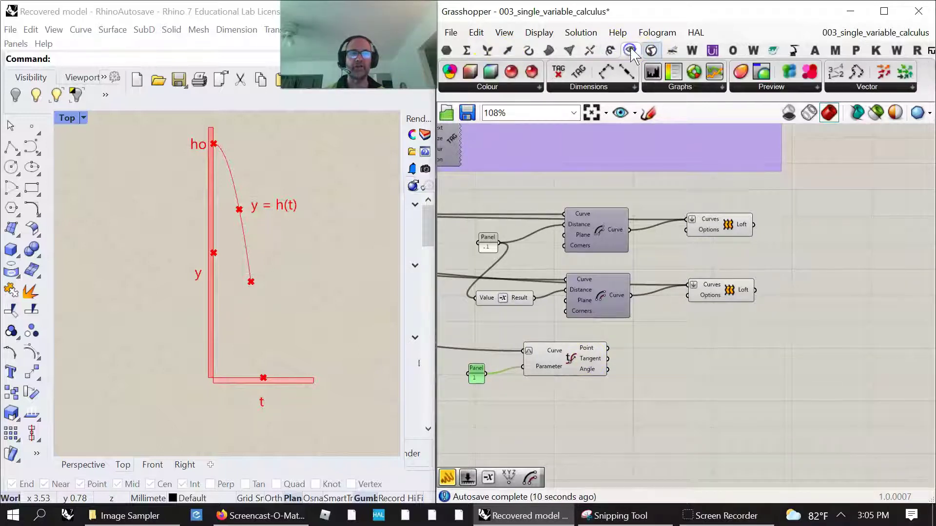
pyautogui.moveTo(900, 84); pyautogui.dragTo(824, 292)
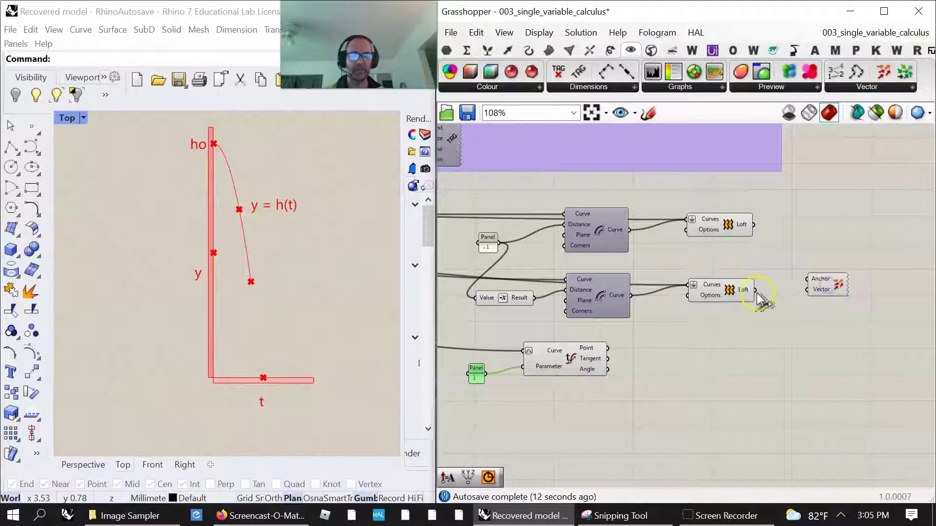
# - Wire Evaluate Curve's Point and Tangent outputs into the Vector Display's Anchor and Vector inputs, and place the Vector Display beside it
pyautogui.moveTo(610, 341); pyautogui.dragTo(668, 336, button='right')
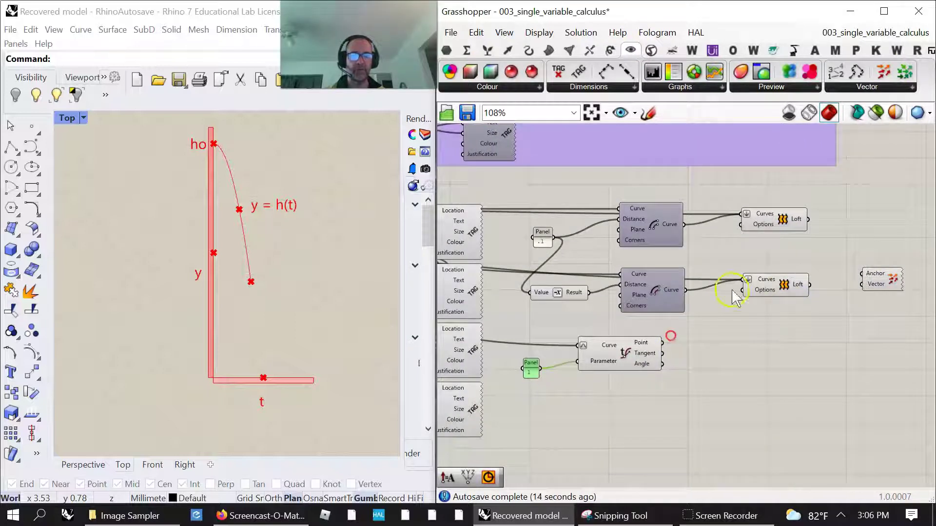
pyautogui.moveTo(661, 344); pyautogui.dragTo(750, 355)
pyautogui.moveTo(647, 360); pyautogui.dragTo(769, 354)
pyautogui.click(255, 289)
pyautogui.moveTo(680, 382); pyautogui.dragTo(747, 357, button='right')
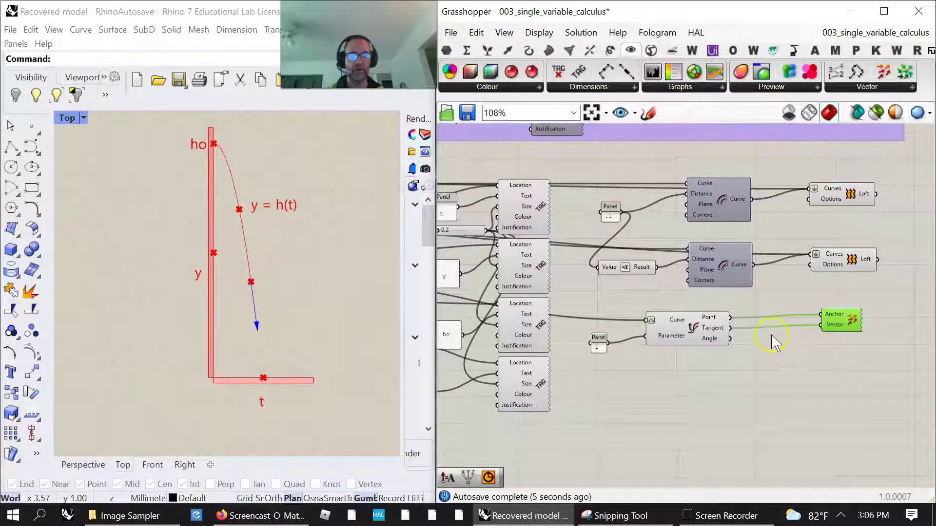
pyautogui.moveTo(853, 327); pyautogui.dragTo(874, 326)
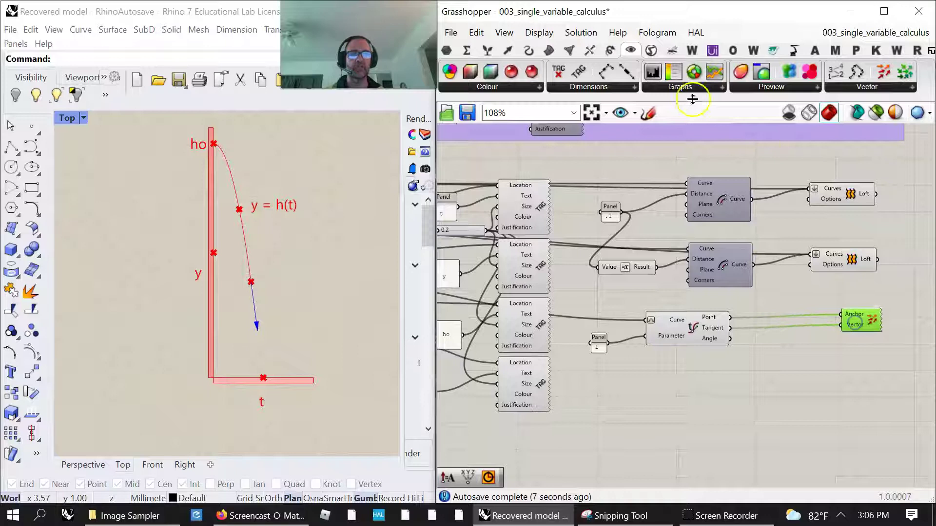
# - Try to route the tangent through a new Amplitude component into the Vector Display's Vector input
pyautogui.click(508, 51)
pyautogui.click(861, 87)
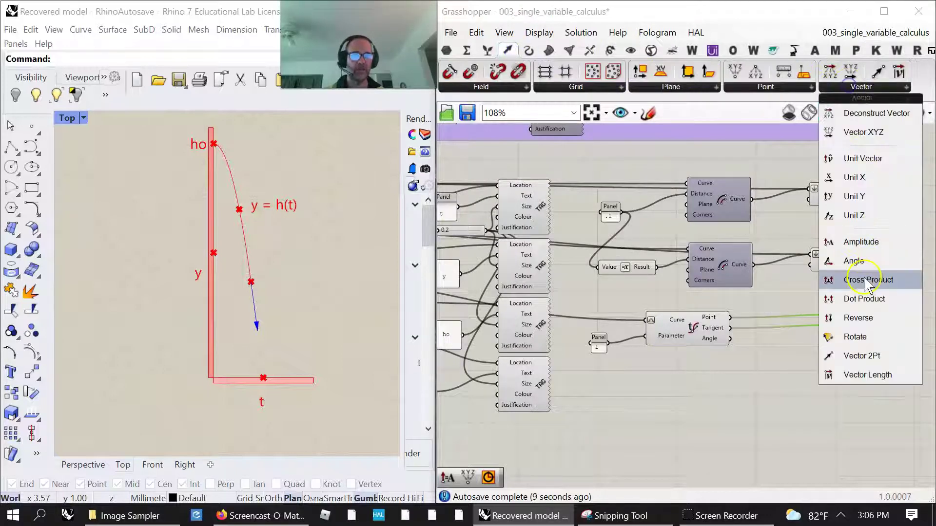
pyautogui.moveTo(861, 242); pyautogui.dragTo(793, 354)
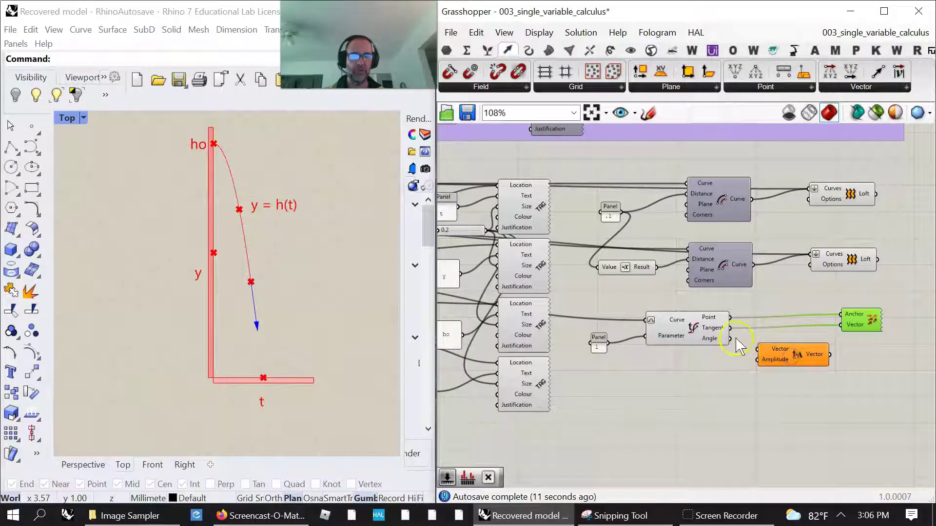
pyautogui.moveTo(731, 331); pyautogui.dragTo(756, 349)
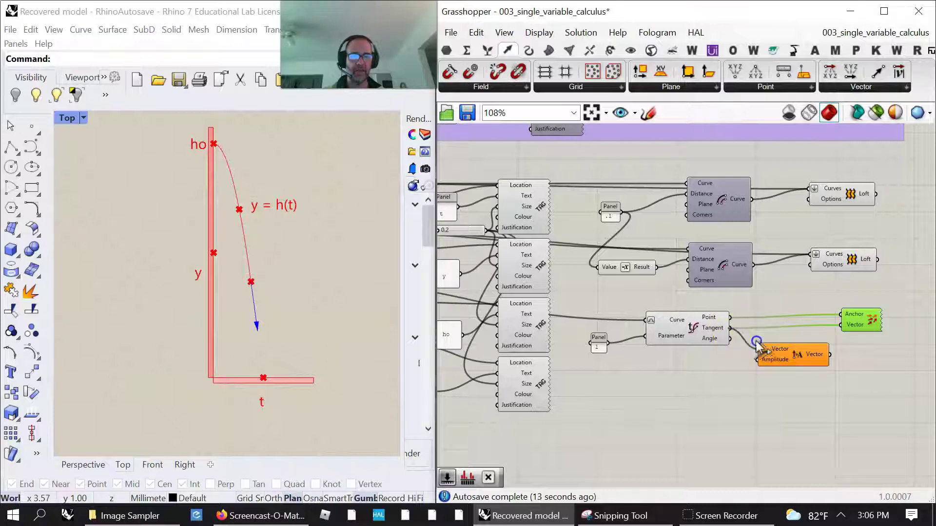
pyautogui.moveTo(830, 355); pyautogui.dragTo(840, 325)
# - Try to scale the tangent with a new number slider feeding the Amplitude input, and delete the slider again
pyautogui.doubleClick(699, 382)
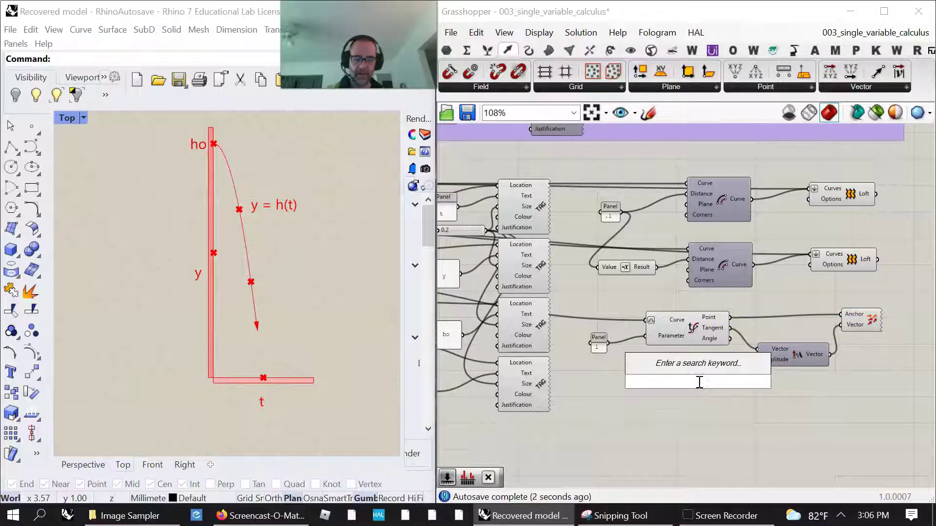
pyautogui.write('n')
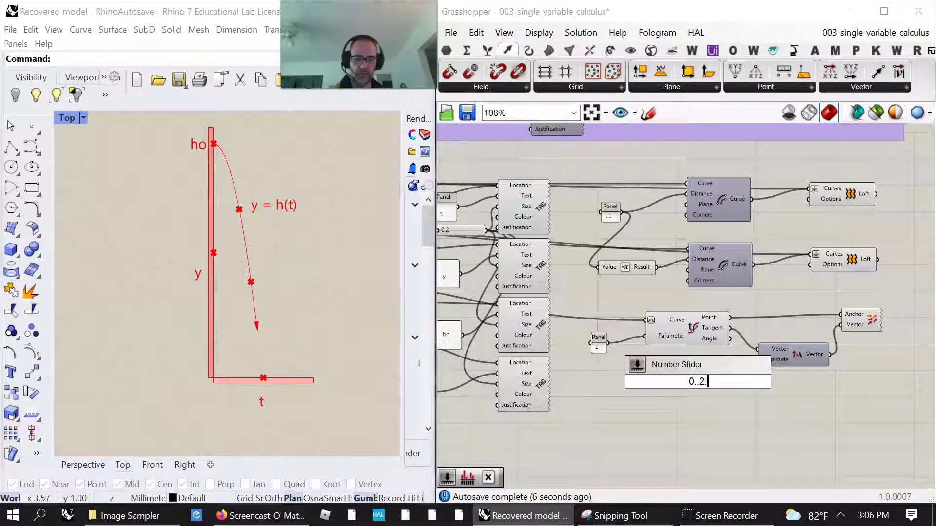
pyautogui.write('..2.4')
pyautogui.press('Return')
pyautogui.moveTo(753, 381); pyautogui.dragTo(756, 360)
pyautogui.click(857, 317)
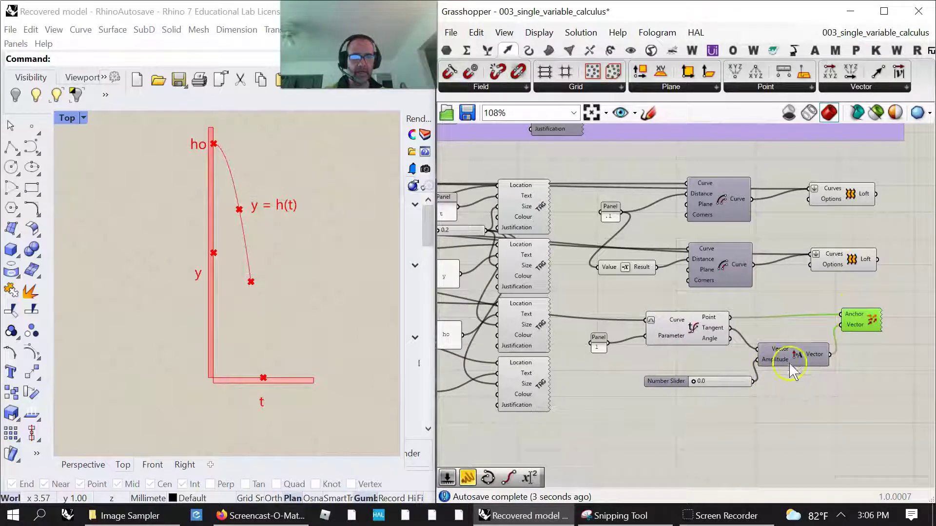
pyautogui.moveTo(694, 381); pyautogui.dragTo(719, 380)
pyautogui.press('Delete')
pyautogui.moveTo(795, 363); pyautogui.dragTo(788, 340)
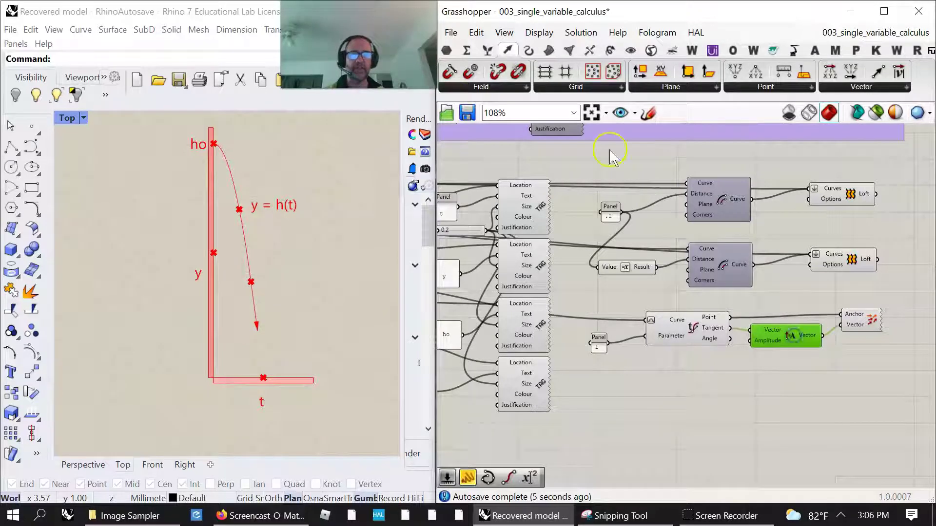
# - Try to scale the tangent with a Multiplication component feeding the Vector Display, with a number slider of 2 wired into B
pyautogui.click(466, 51)
pyautogui.moveTo(603, 71); pyautogui.dragTo(783, 376)
pyautogui.moveTo(730, 328); pyautogui.dragTo(839, 327)
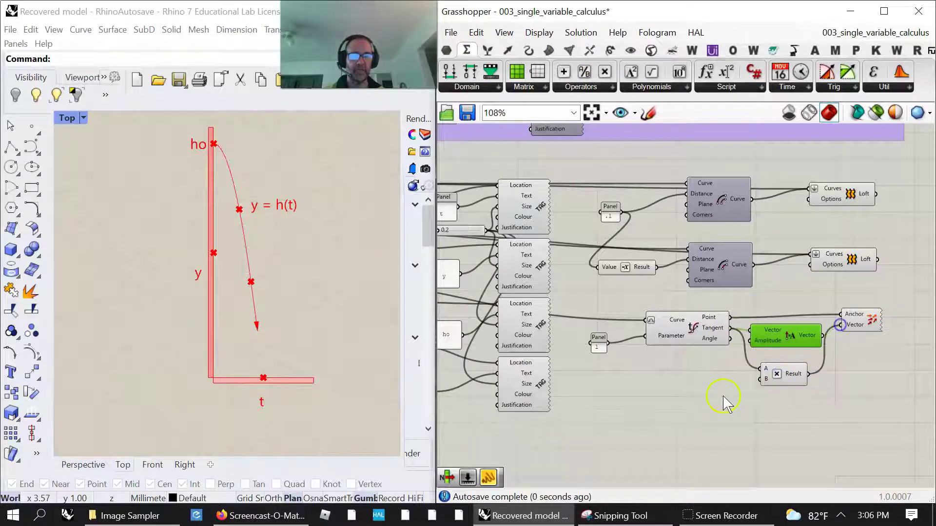
pyautogui.doubleClick(683, 405)
pyautogui.write('2')
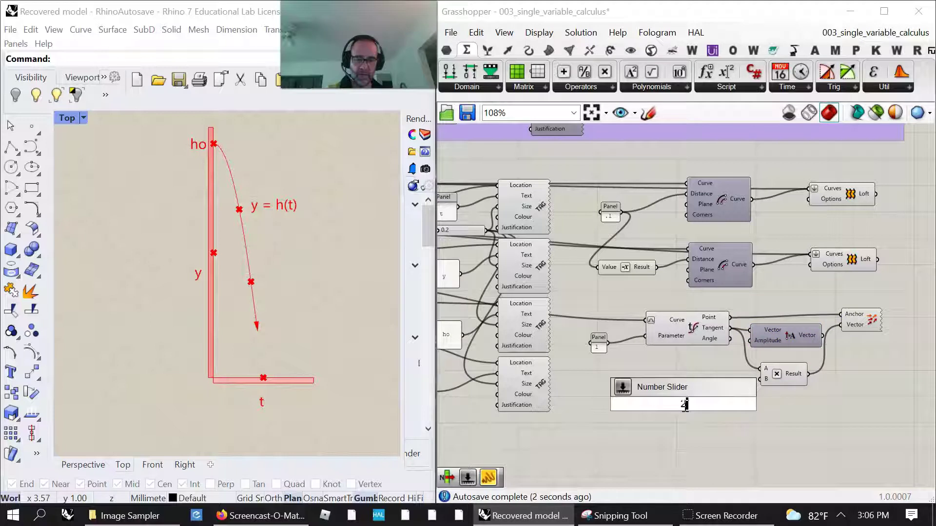
pyautogui.press('Return')
pyautogui.moveTo(737, 403); pyautogui.dragTo(761, 379)
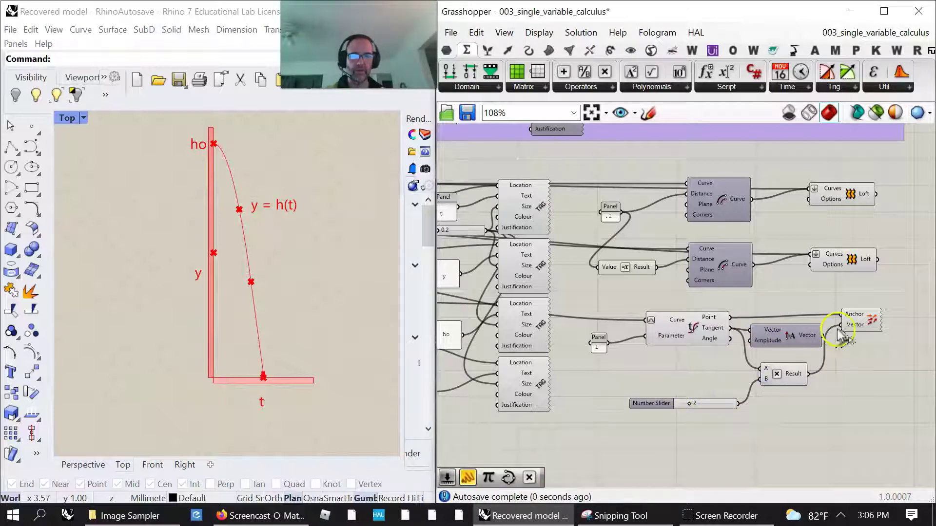
# - Delete the Multiplication, its slider and the Amplitude component, and wire the Tangent output straight into the Vector Display's Vector input
pyautogui.moveTo(782, 441); pyautogui.dragTo(709, 371)
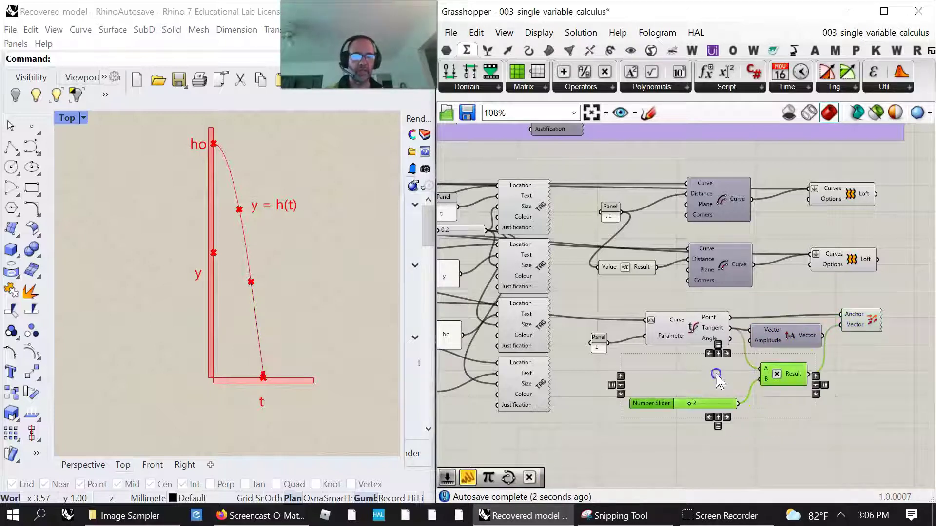
pyautogui.press('Delete')
pyautogui.click(785, 332)
pyautogui.moveTo(729, 329); pyautogui.dragTo(841, 324)
pyautogui.click(856, 320)
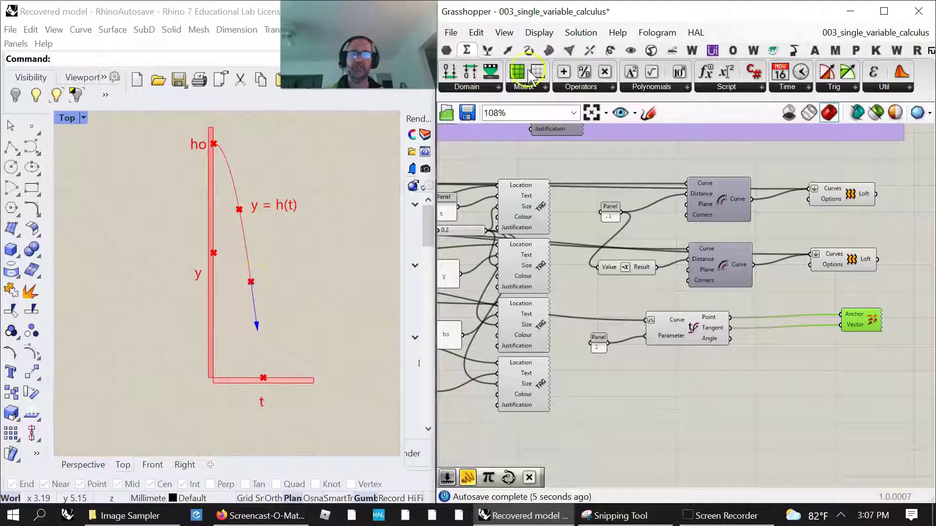
# - Add a Circle component below Evaluate Curve, with the .1 panel as Radius and the End Points component's End output as Plane
pyautogui.click(528, 50)
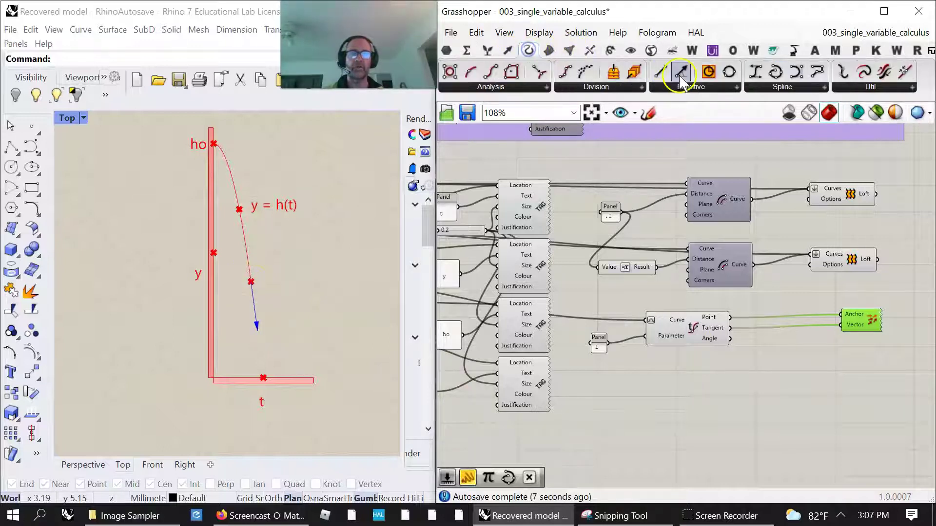
pyautogui.moveTo(708, 71); pyautogui.dragTo(729, 392)
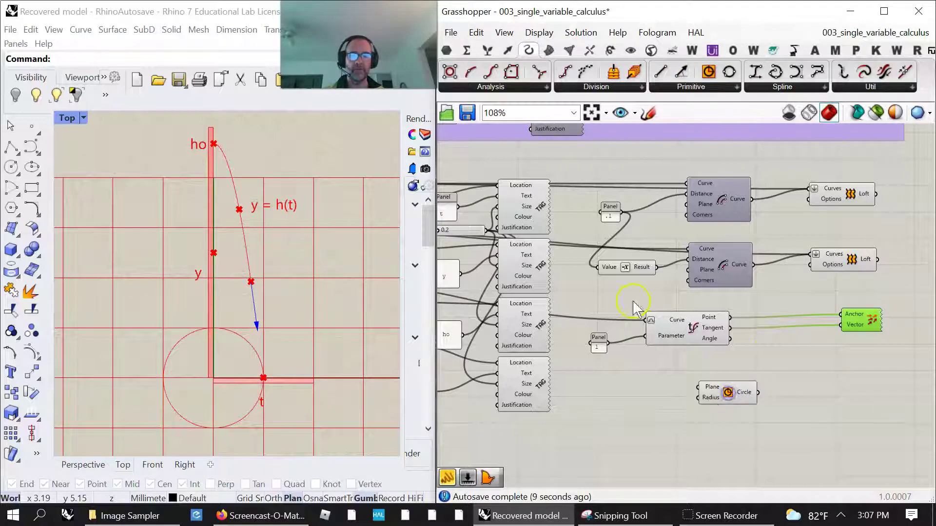
pyautogui.moveTo(625, 214); pyautogui.dragTo(703, 392)
pyautogui.moveTo(599, 419); pyautogui.dragTo(654, 400, button='right')
pyautogui.moveTo(533, 372); pyautogui.dragTo(620, 384, button='right')
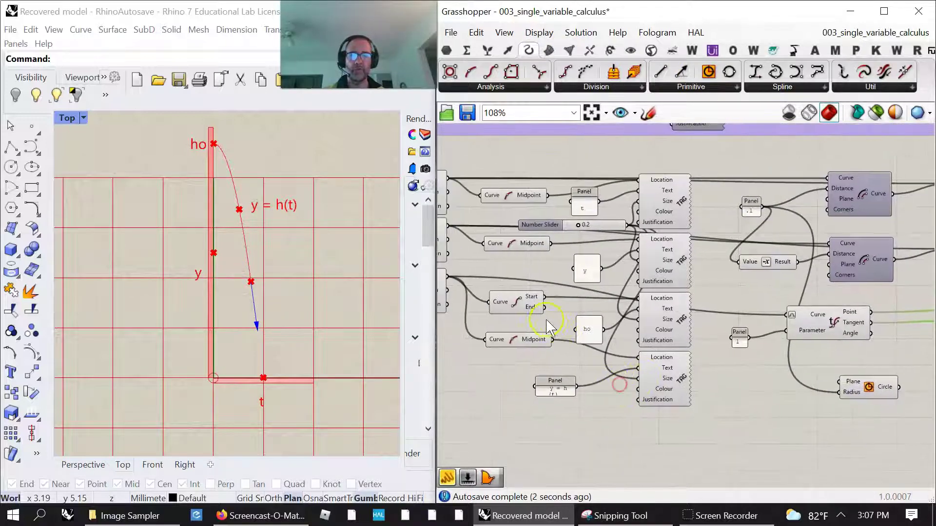
pyautogui.moveTo(546, 309); pyautogui.dragTo(839, 382)
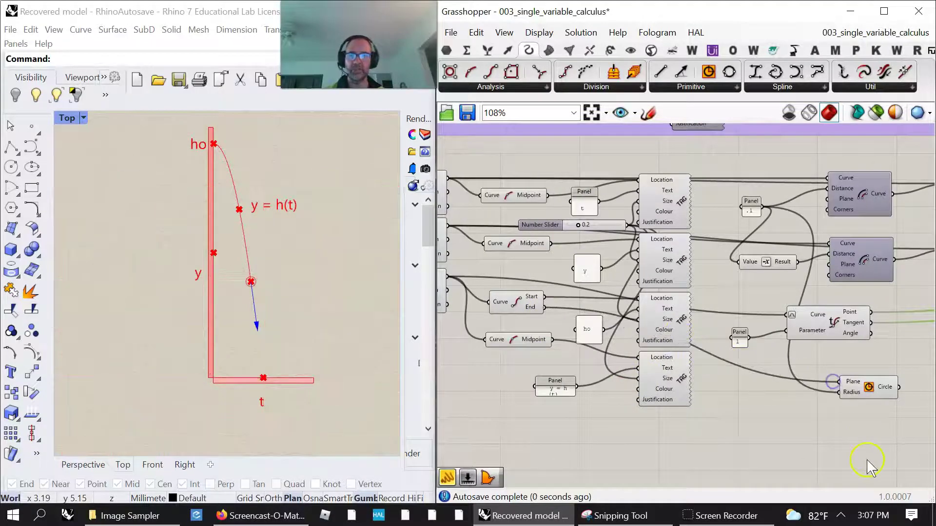
pyautogui.moveTo(870, 463); pyautogui.dragTo(753, 418, button='right')
pyautogui.moveTo(752, 352); pyautogui.dragTo(747, 328)
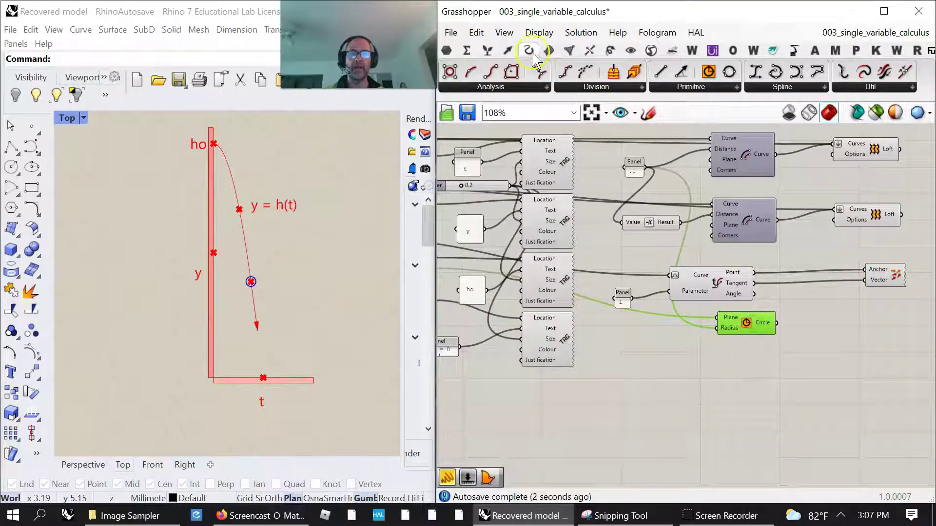
# - Add a Boundary Surfaces component beside the Circle and feed the circle into its Edges input
pyautogui.click(550, 51)
pyautogui.click(603, 81)
pyautogui.moveTo(822, 326)
pyautogui.mouseDown()
pyautogui.moveTo(804, 327)
pyautogui.moveTo(837, 335)
pyautogui.mouseUp()
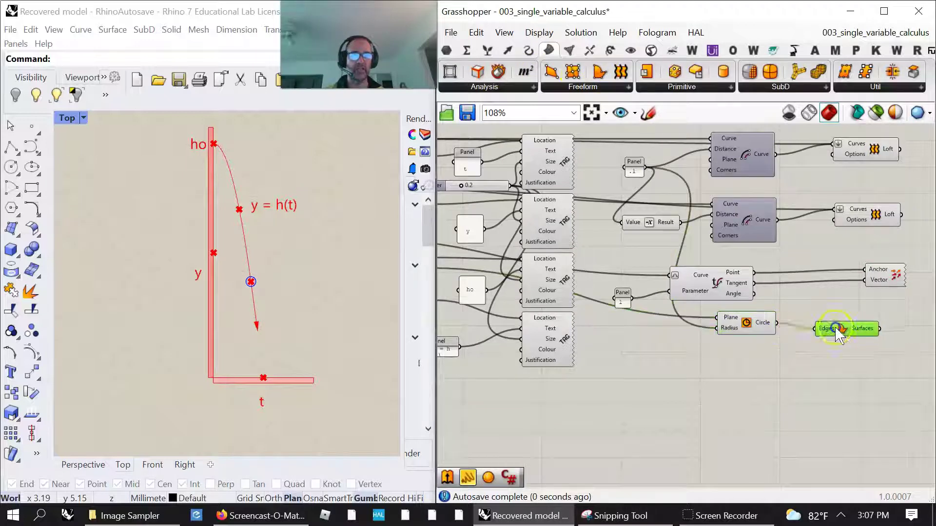
# - Turn off the preview of both Offset Curve components, the Negative, Evaluate Curve and Circle components
pyautogui.moveTo(826, 364); pyautogui.dragTo(821, 393, button='right')
pyautogui.moveTo(744, 416); pyautogui.dragTo(641, 164)
pyautogui.rightClick(605, 146)
pyautogui.click(643, 174)
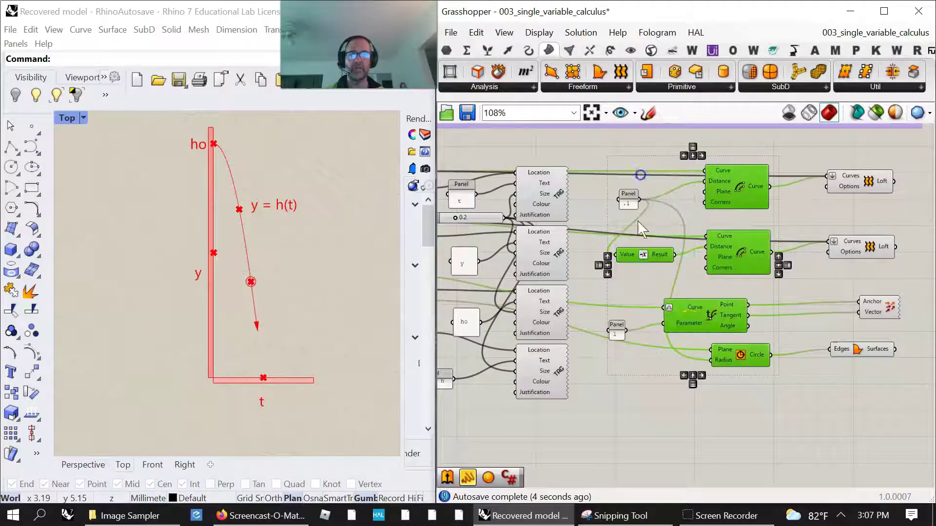
pyautogui.scroll(-5, 637, 411)
pyautogui.moveTo(668, 387); pyautogui.dragTo(699, 435, button='right')
pyautogui.click(682, 431)
# - Turn off the preview of the Midpoint and End Points components that feed the text labels
pyautogui.moveTo(634, 436); pyautogui.dragTo(702, 429, button='right')
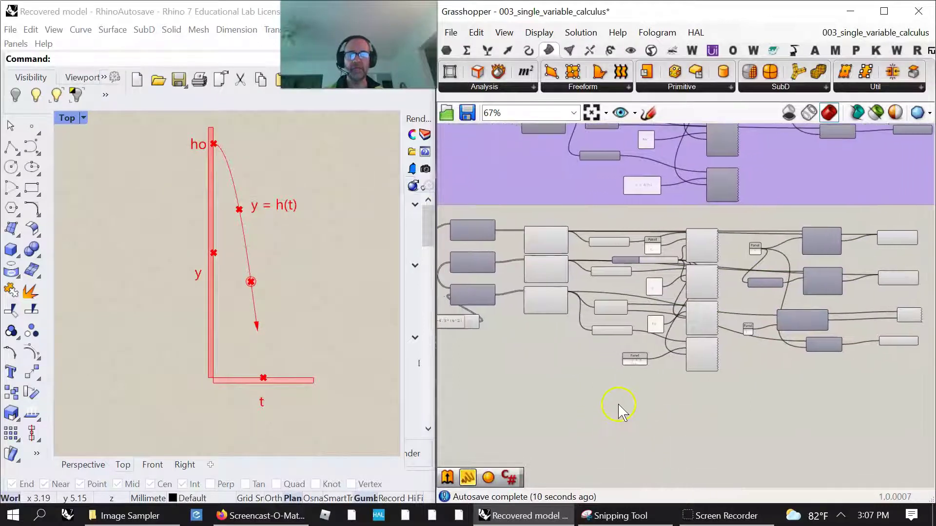
pyautogui.moveTo(611, 413); pyautogui.dragTo(536, 222)
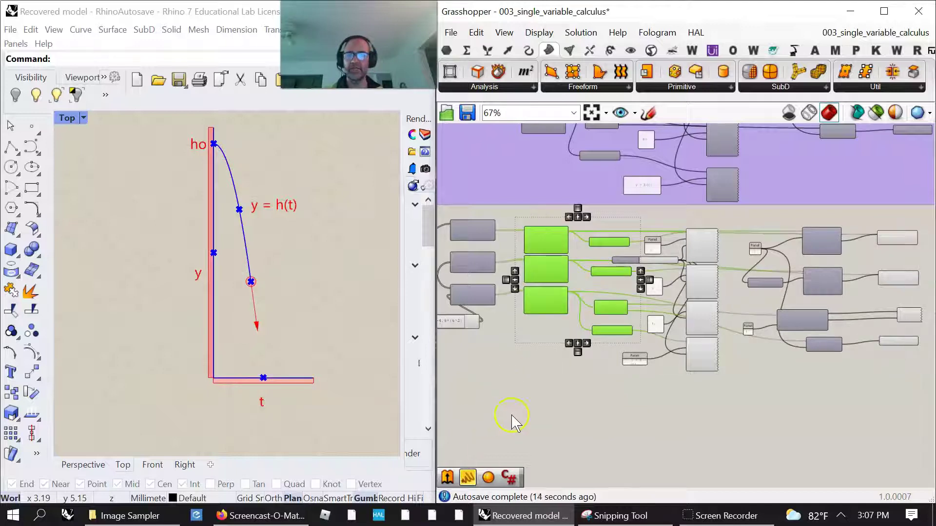
pyautogui.click(532, 414)
pyautogui.moveTo(714, 390); pyautogui.dragTo(701, 244)
pyautogui.click(577, 415)
pyautogui.moveTo(577, 415); pyautogui.dragTo(621, 439, button='right')
pyautogui.moveTo(668, 429); pyautogui.dragTo(636, 275)
pyautogui.rightClick(599, 410)
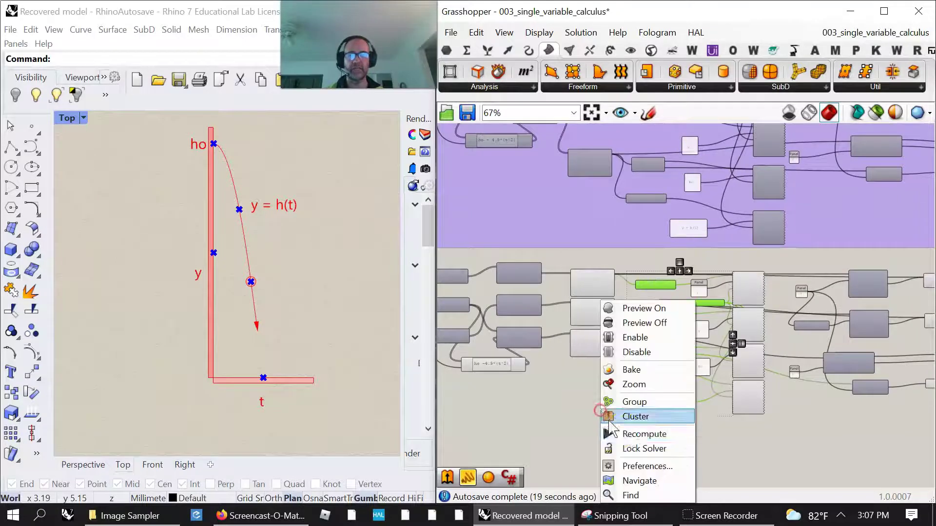
pyautogui.click(636, 323)
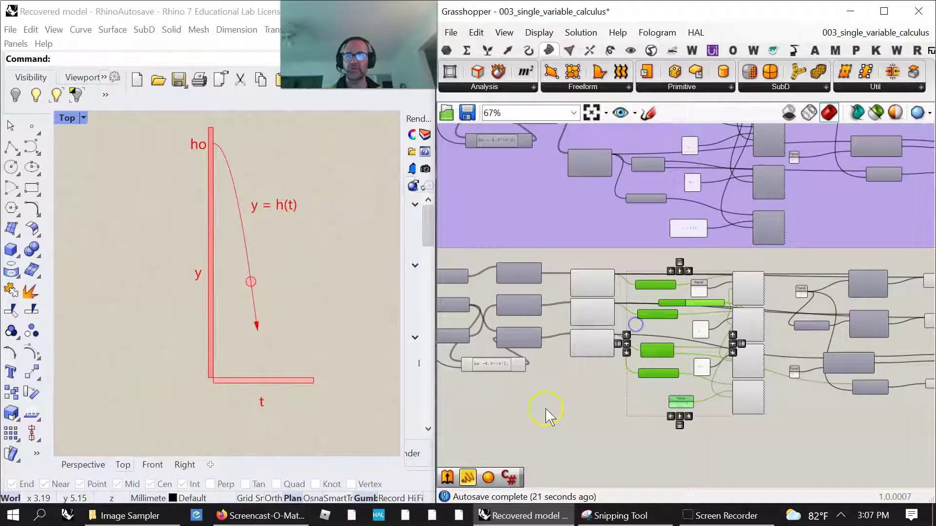
pyautogui.click(600, 437)
# - Set the t slider to 0.64 and the ho slider to 4.47 to test the graph
pyautogui.scroll(-2, 560, 417)
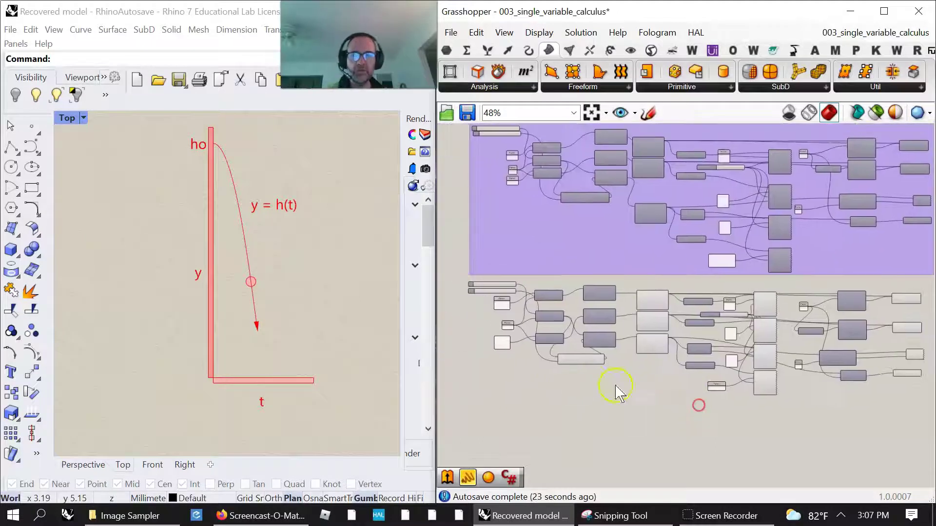
pyautogui.scroll(5, 587, 312)
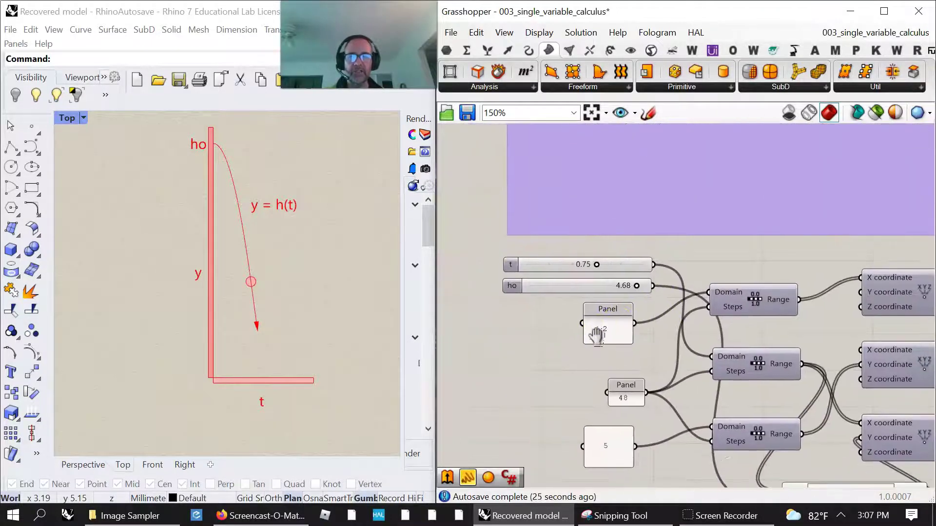
pyautogui.moveTo(596, 335); pyautogui.dragTo(590, 320, button='right')
pyautogui.moveTo(628, 271); pyautogui.dragTo(584, 252)
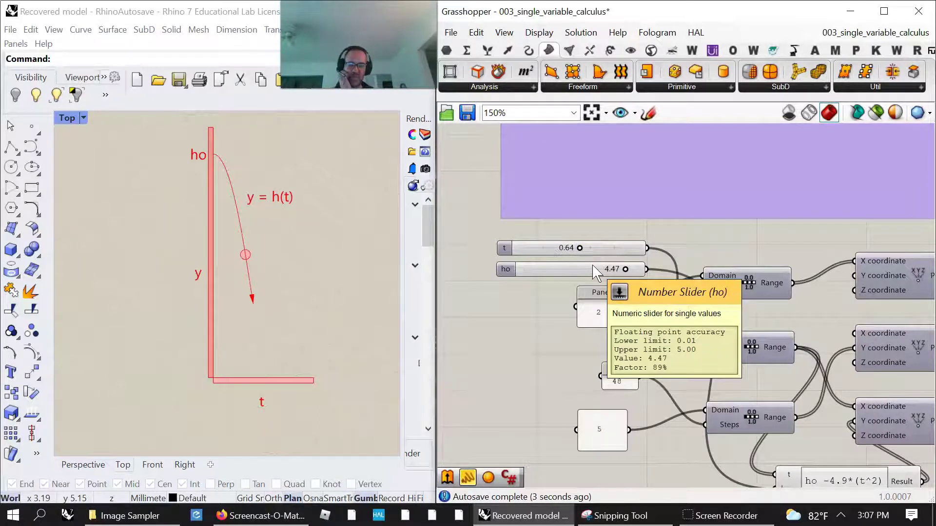
pyautogui.click(607, 318)
# - Delete the whole rebuilt definition below the purple group
pyautogui.scroll(-5, 542, 384)
pyautogui.moveTo(657, 382); pyautogui.dragTo(566, 354, button='right')
pyautogui.scroll(4, 596, 407)
pyautogui.scroll(3, 580, 397)
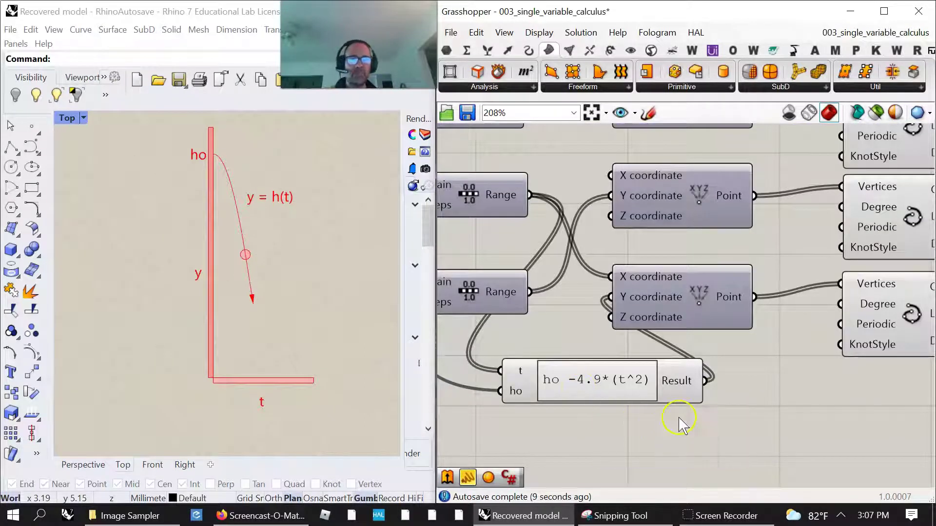
pyautogui.scroll(-9, 683, 414)
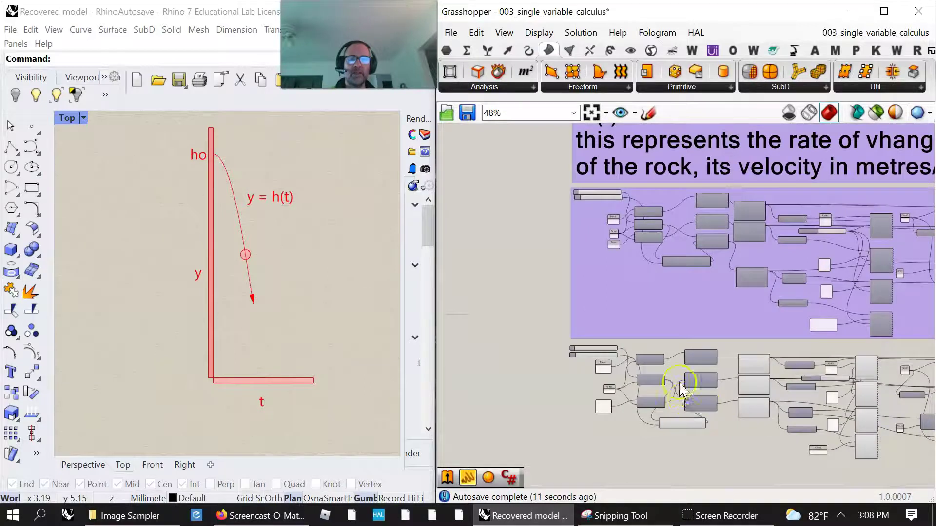
pyautogui.scroll(-3, 680, 387)
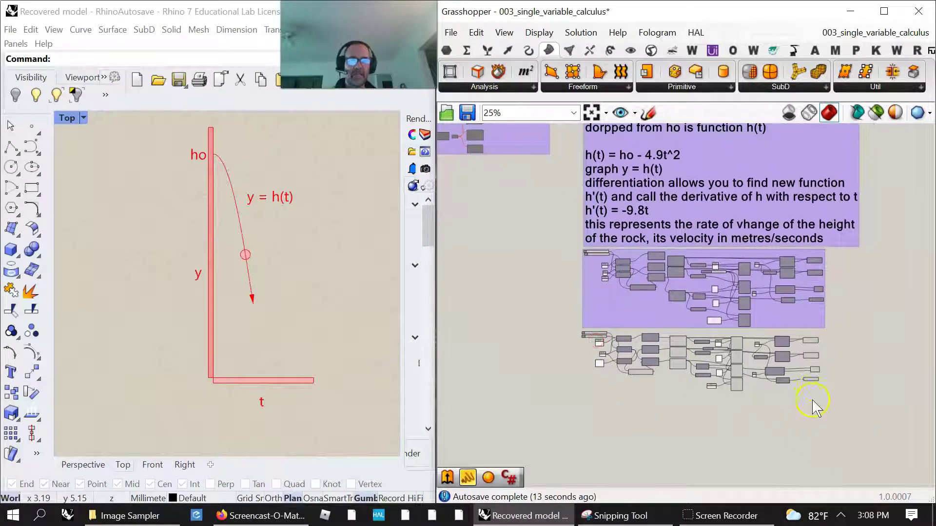
pyautogui.moveTo(848, 404); pyautogui.dragTo(568, 334)
pyautogui.press('Delete')
# - Turn on the preview of all components in the original purple-grouped definition
pyautogui.moveTo(827, 332); pyautogui.dragTo(568, 250)
pyautogui.rightClick(477, 262)
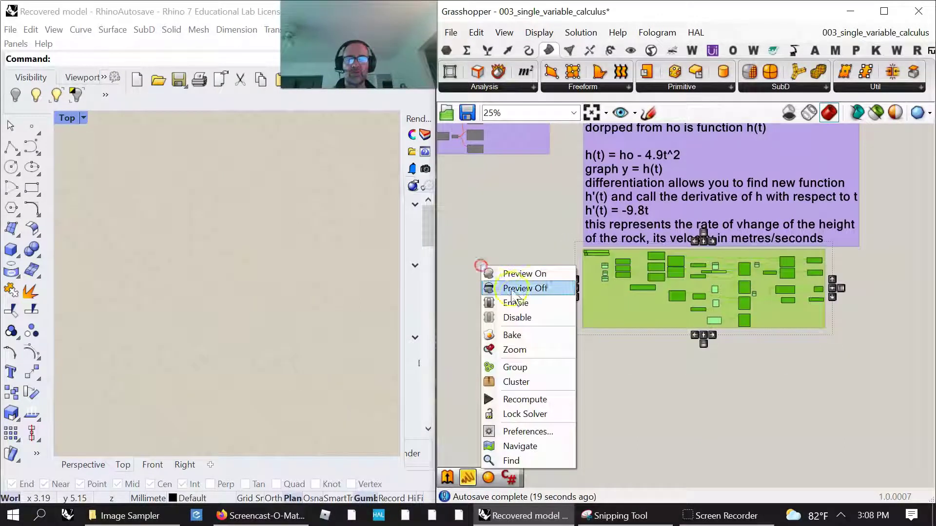
pyautogui.click(509, 273)
pyautogui.click(587, 376)
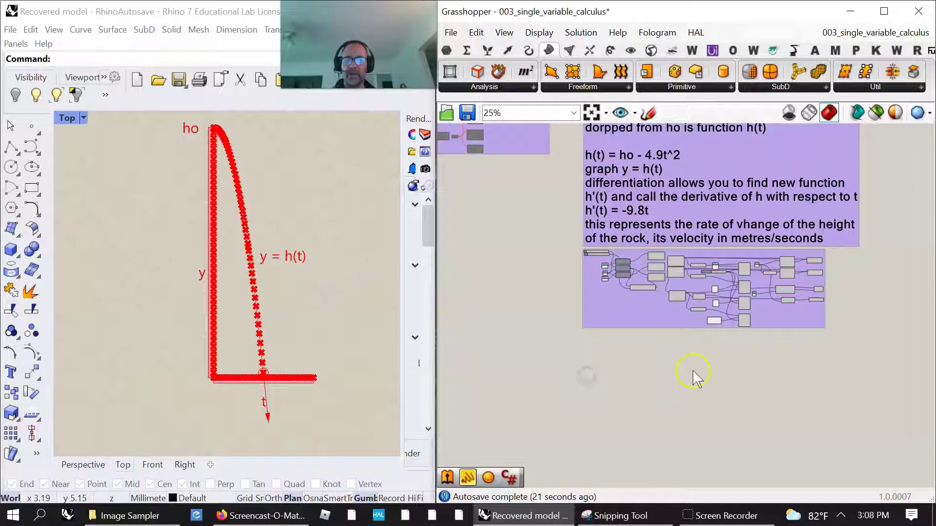
# - Turn off the preview of all components in the original purple-grouped definition
pyautogui.moveTo(793, 364); pyautogui.dragTo(774, 263)
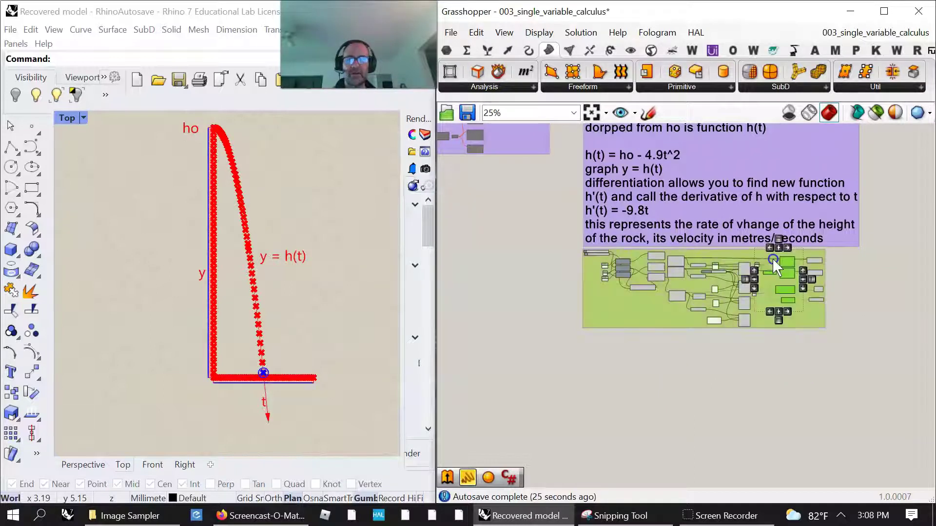
pyautogui.scroll(-1, 739, 378)
pyautogui.scroll(6, 696, 328)
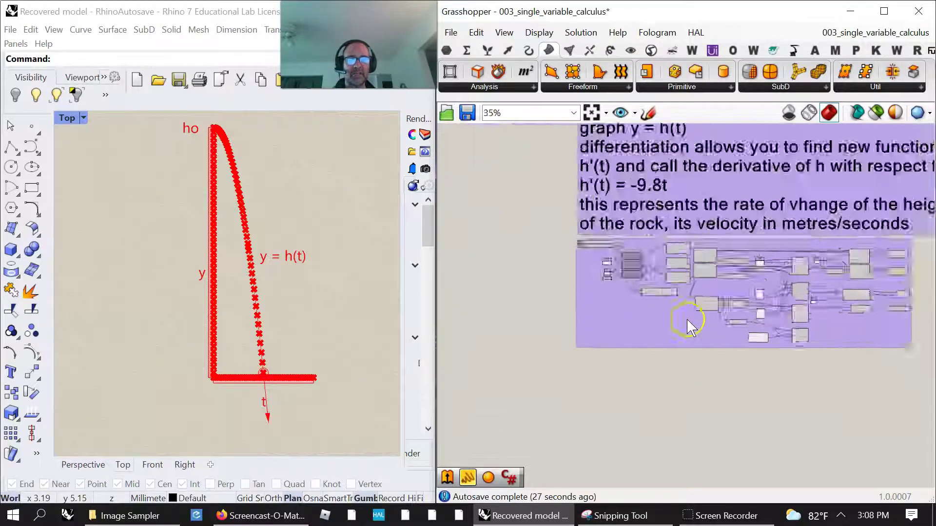
pyautogui.scroll(-2, 679, 288)
pyautogui.scroll(-1, 687, 429)
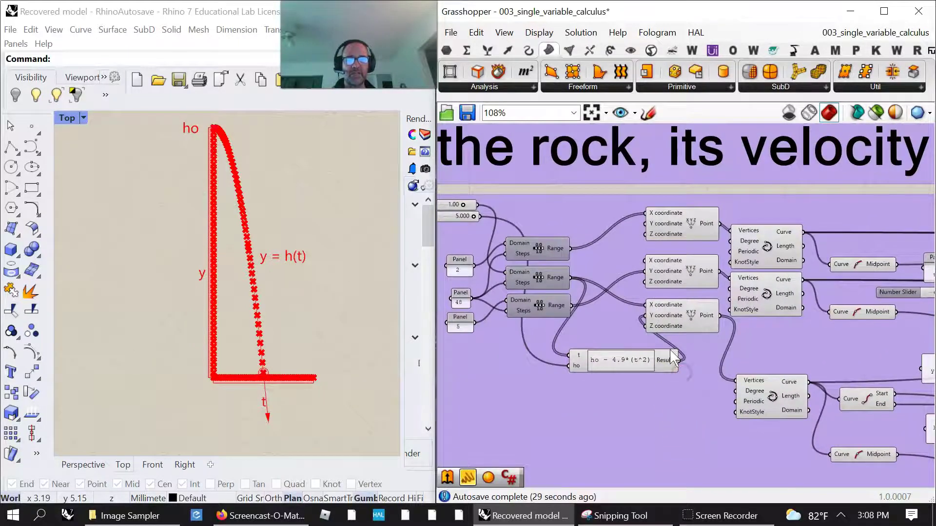
pyautogui.scroll(-1, 668, 317)
pyautogui.scroll(-4, 667, 326)
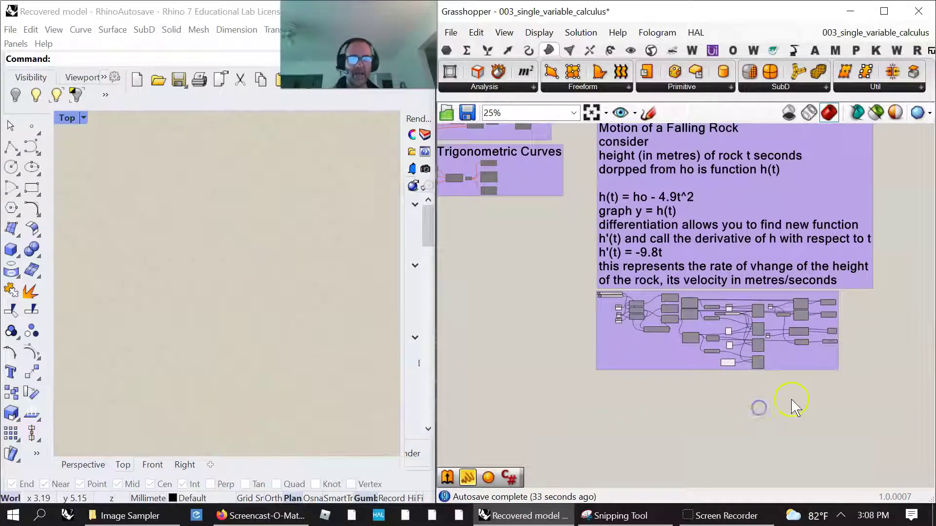
# - Restore the deleted rebuilt definition below the original purple group
pyautogui.scroll(3, 807, 356)
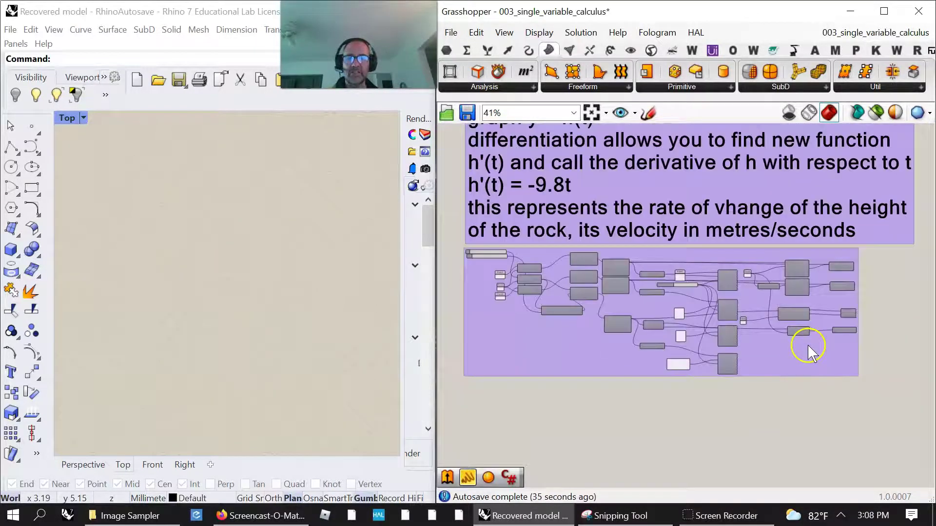
pyautogui.scroll(-1, 808, 349)
pyautogui.hotkey('ctrl', 'v')
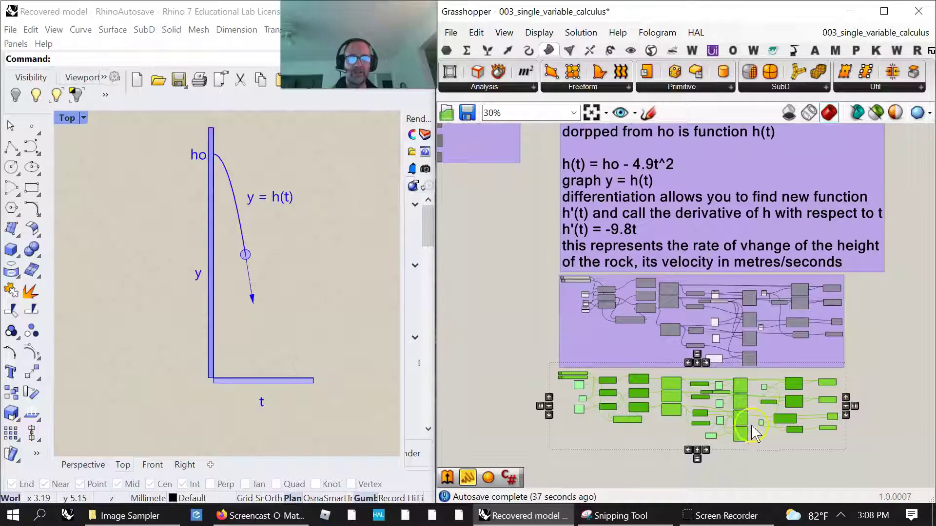
pyautogui.click(777, 458)
pyautogui.moveTo(861, 376); pyautogui.dragTo(535, 273)
pyautogui.press('Delete')
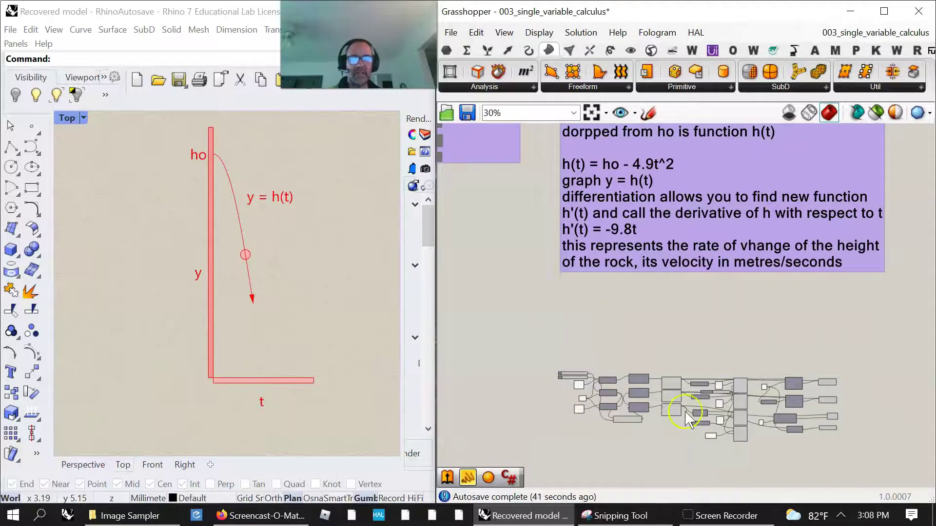
pyautogui.hotkey('ctrl', 'z')
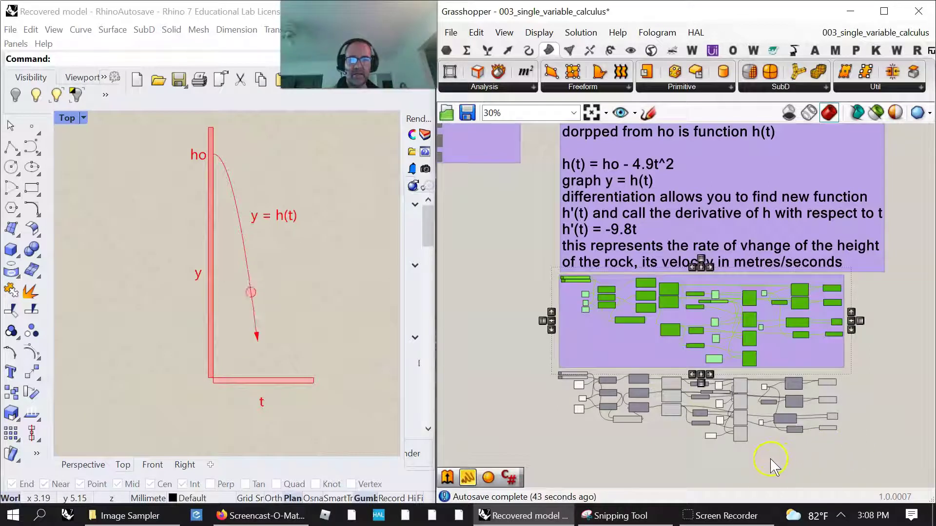
pyautogui.click(720, 480)
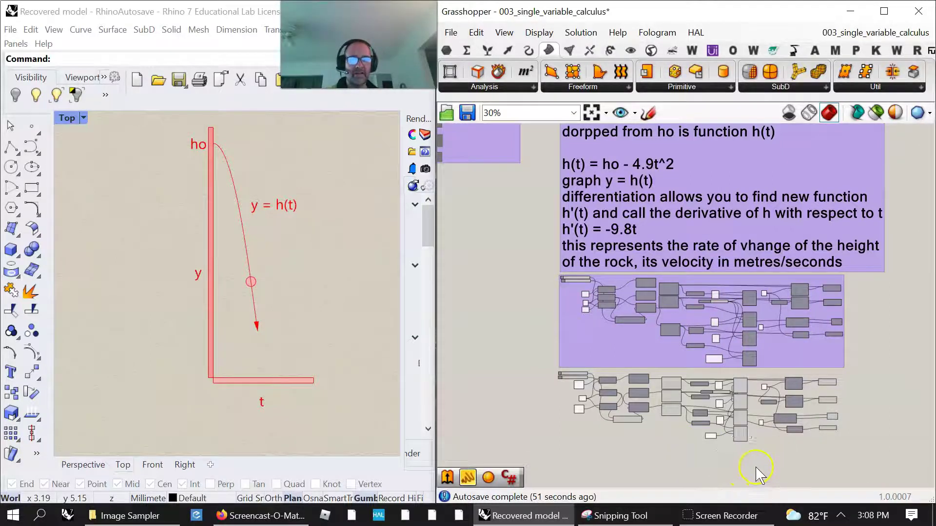
# - Delete the original purple-grouped definition under the falling rock description, keeping the rebuilt one
pyautogui.moveTo(853, 366); pyautogui.dragTo(525, 275)
pyautogui.press('Delete')
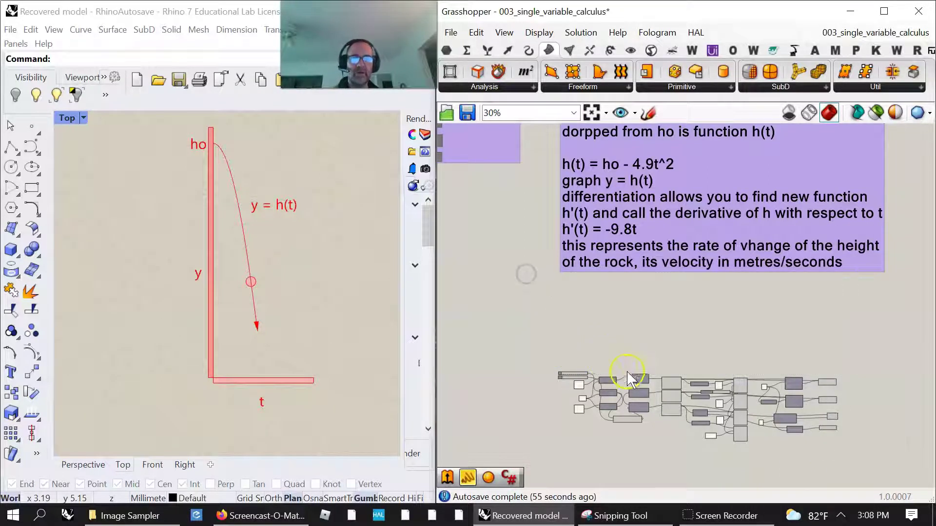
pyautogui.hotkey('ctrl', 'z')
# - Move the rebuilt definition up directly beneath the falling rock description and group all its components
pyautogui.moveTo(671, 380); pyautogui.dragTo(677, 298)
pyautogui.rightClick(674, 400)
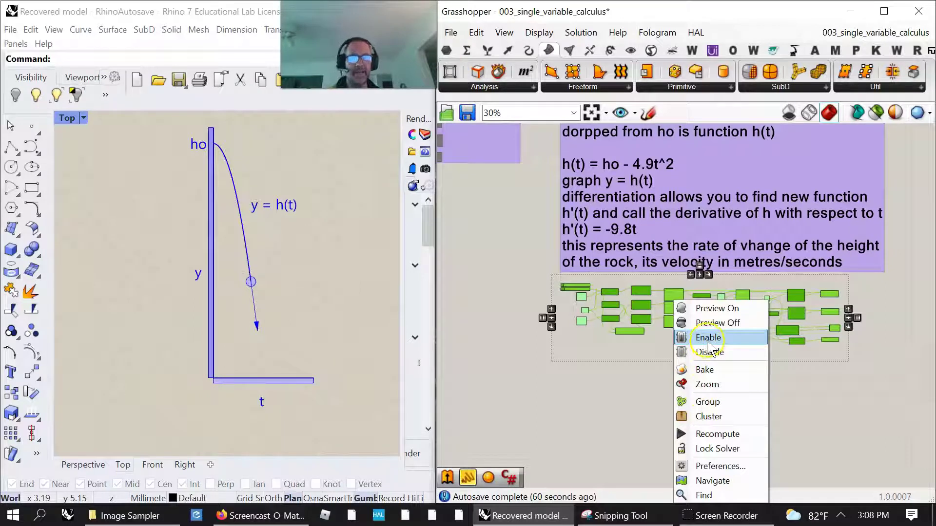
pyautogui.click(708, 401)
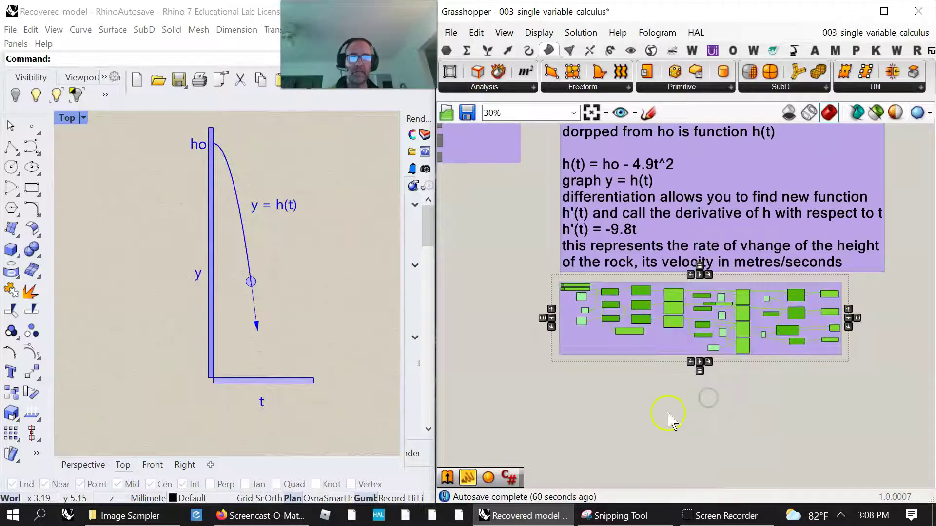
# - Disable all components of the newly grouped definition, and enable them again
pyautogui.moveTo(867, 391); pyautogui.dragTo(518, 273)
pyautogui.rightClick(498, 317)
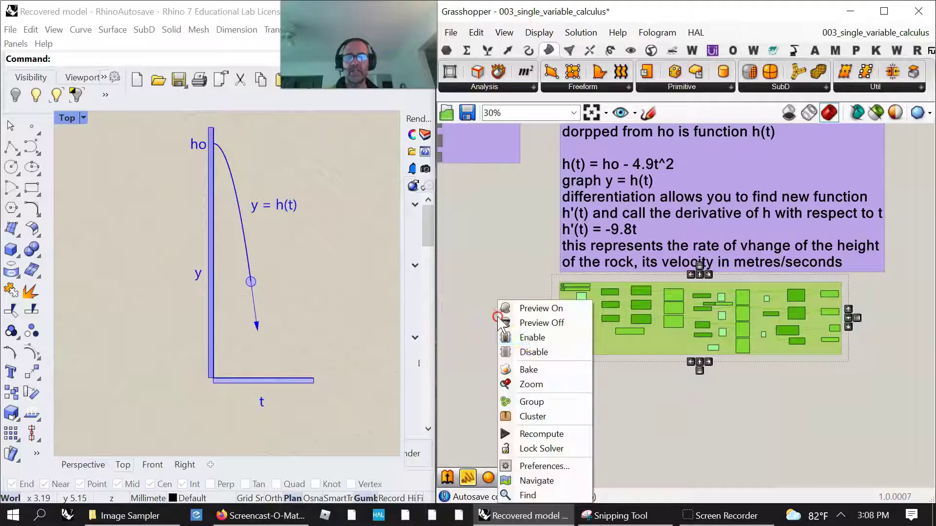
pyautogui.click(533, 352)
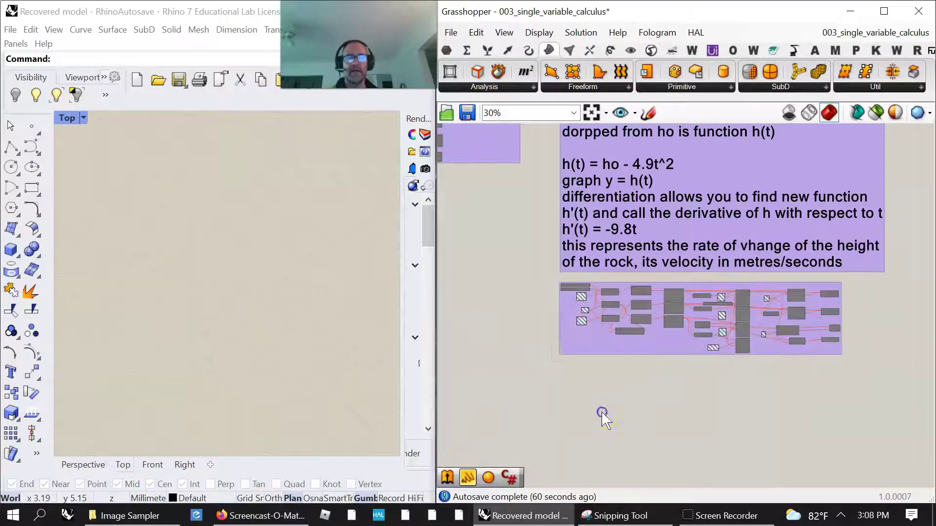
pyautogui.moveTo(833, 352); pyautogui.dragTo(470, 282)
pyautogui.rightClick(470, 281)
pyautogui.click(503, 309)
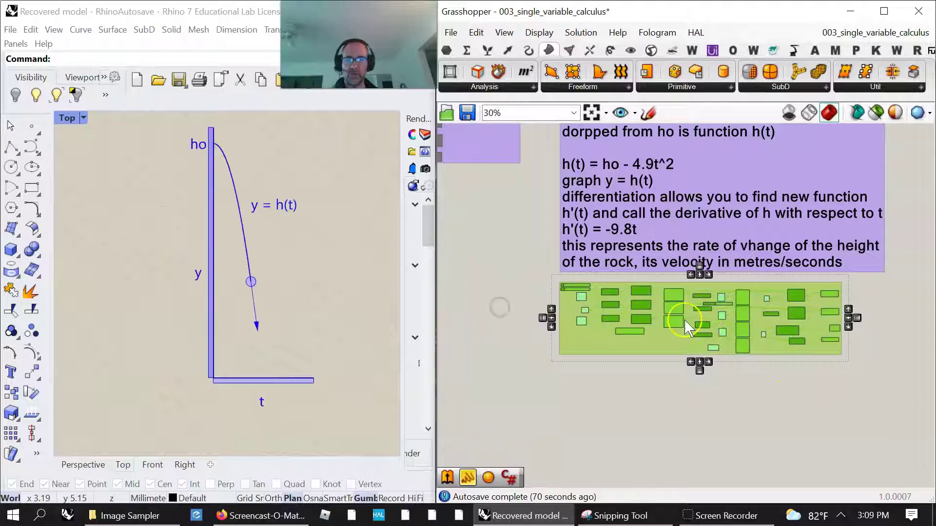
# - Preview only the selected horizontal axis curve component, and switch back to previewing all geometry
pyautogui.click(681, 392)
pyautogui.click(674, 296)
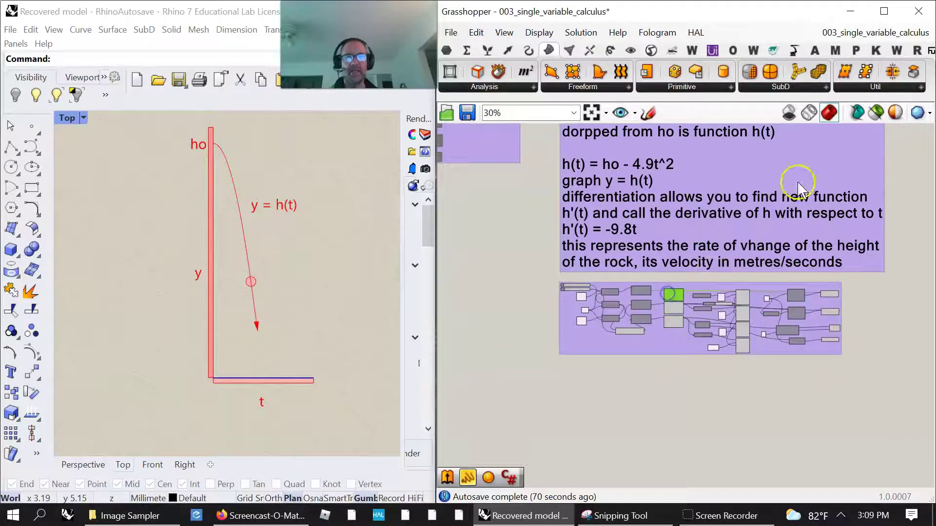
pyautogui.click(877, 113)
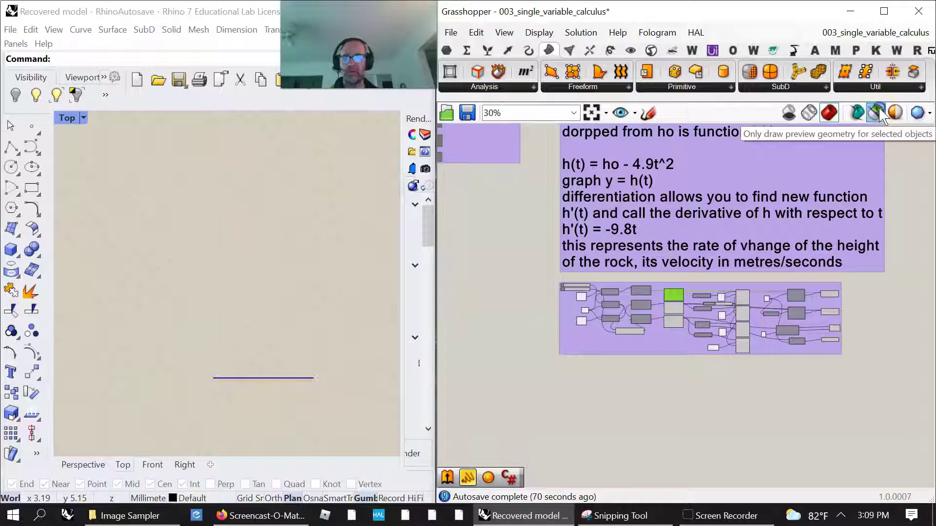
pyautogui.click(876, 113)
pyautogui.click(733, 429)
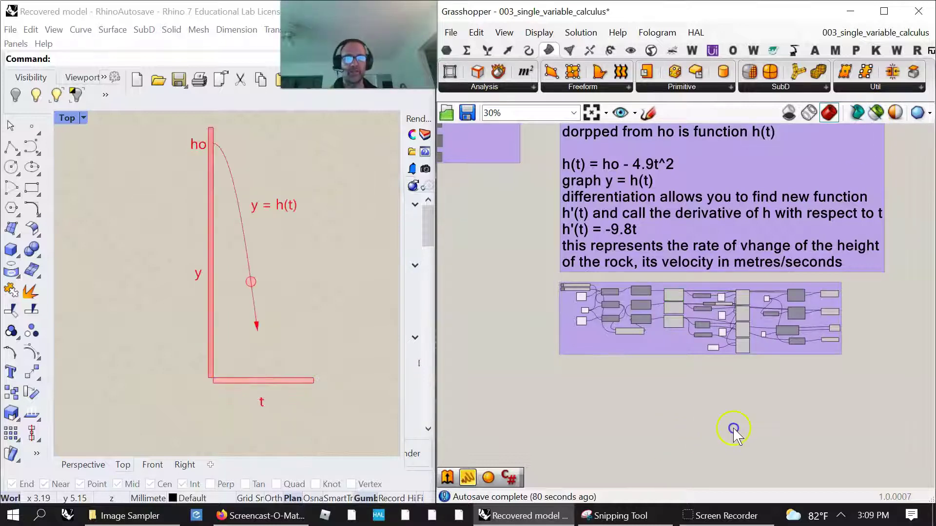
# - Highlight the curve and text components in the group to check which geometry each one draws
pyautogui.moveTo(857, 400); pyautogui.dragTo(656, 280)
pyautogui.click(710, 414)
pyautogui.moveTo(746, 376); pyautogui.dragTo(744, 288)
pyautogui.click(680, 424)
pyautogui.click(673, 308)
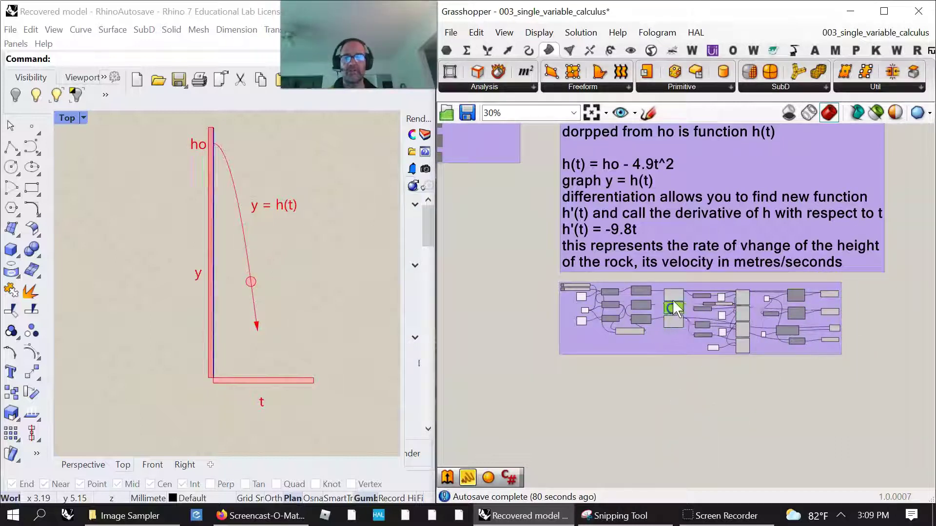
pyautogui.click(743, 315)
pyautogui.click(743, 299)
# - Examine the h(t) expression in the grouped definition and the Single Variable Calculus feature list
pyautogui.scroll(-3, 634, 432)
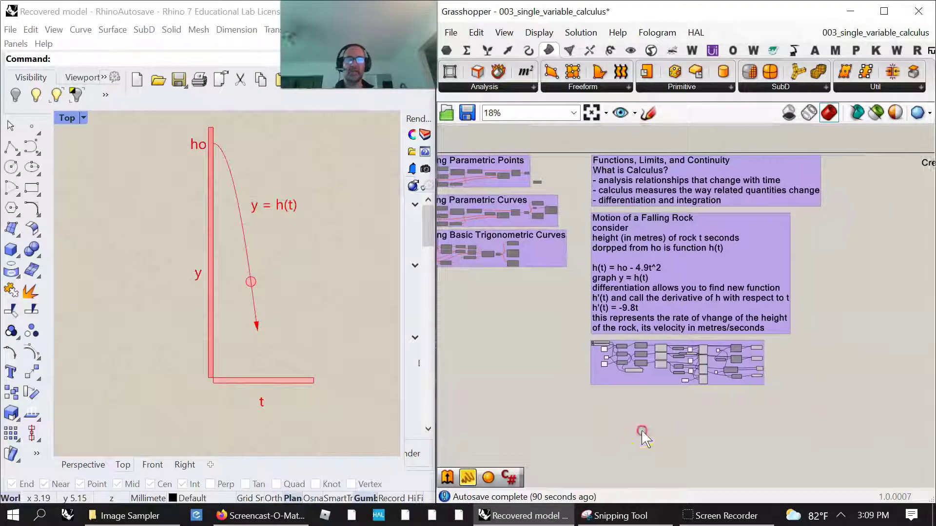
pyautogui.moveTo(641, 434); pyautogui.dragTo(700, 441, button='right')
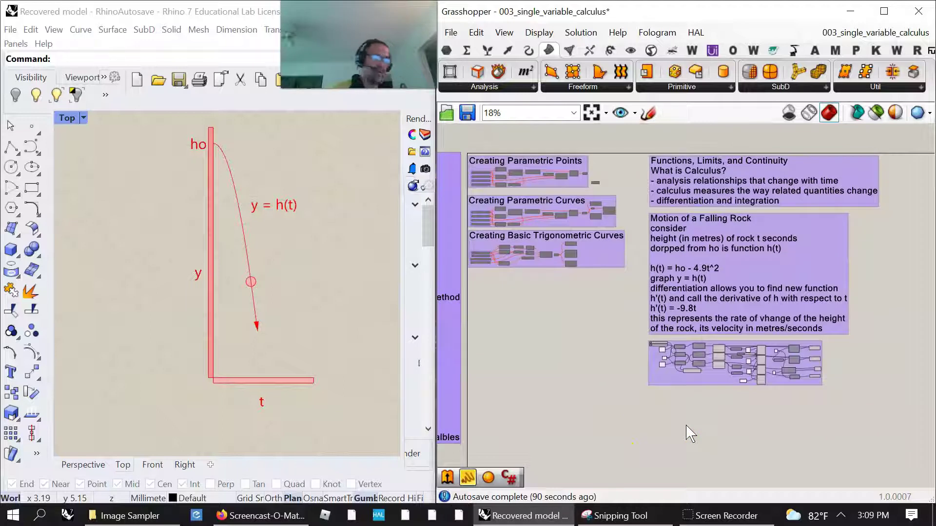
pyautogui.scroll(10, 684, 429)
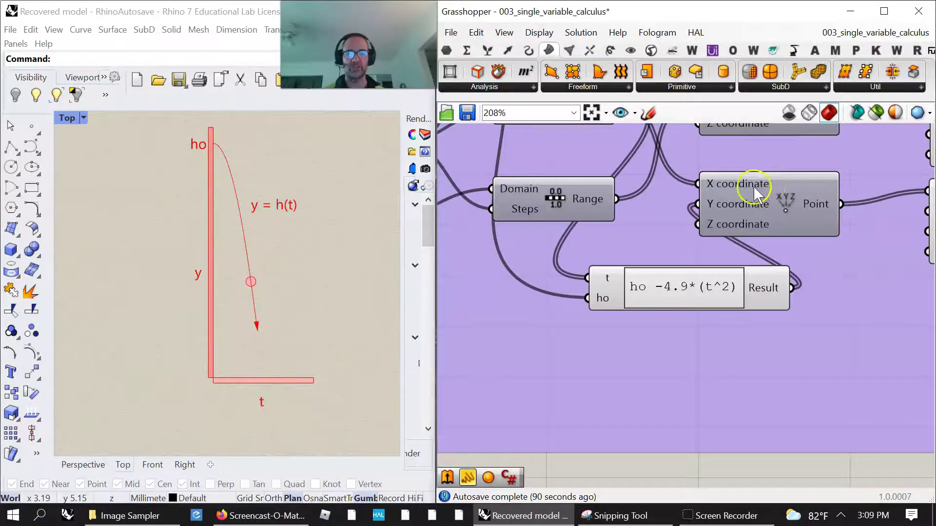
pyautogui.scroll(-7, 673, 234)
pyautogui.moveTo(670, 249); pyautogui.dragTo(582, 288, button='right')
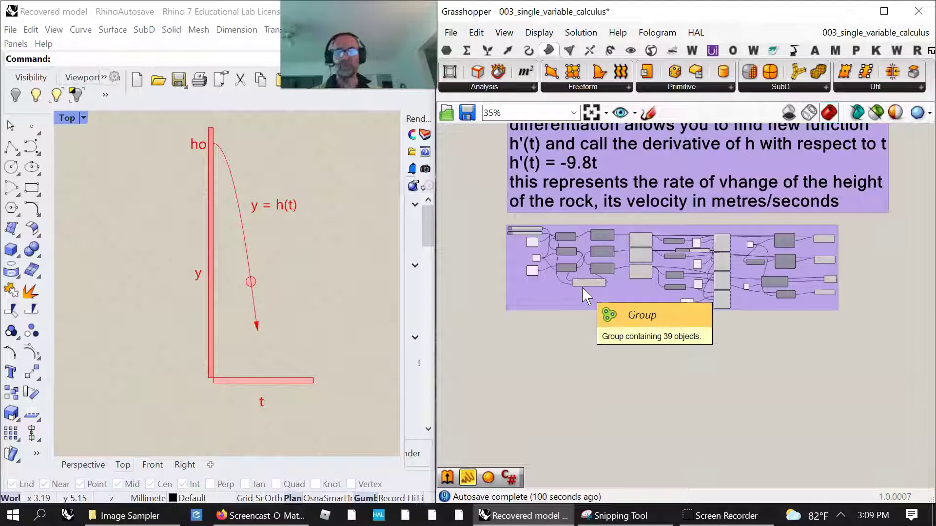
pyautogui.scroll(-5, 648, 324)
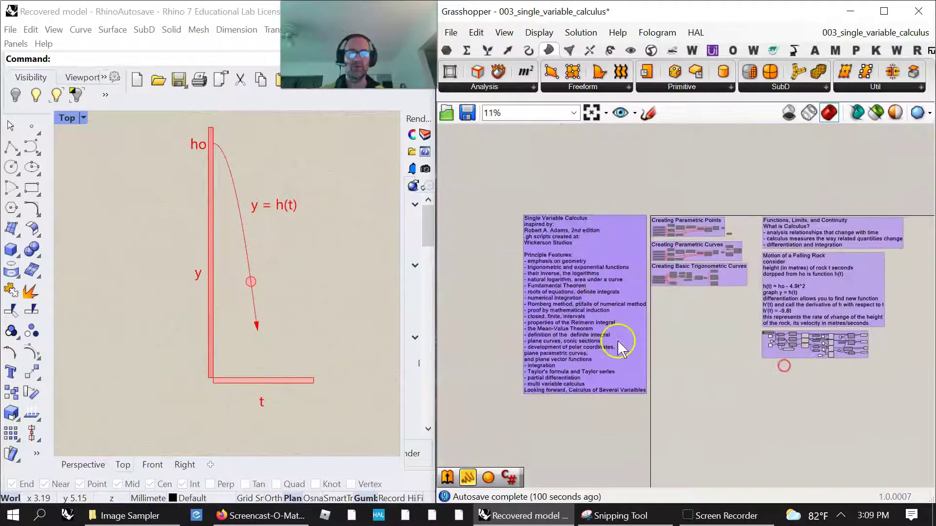
pyautogui.scroll(3, 618, 340)
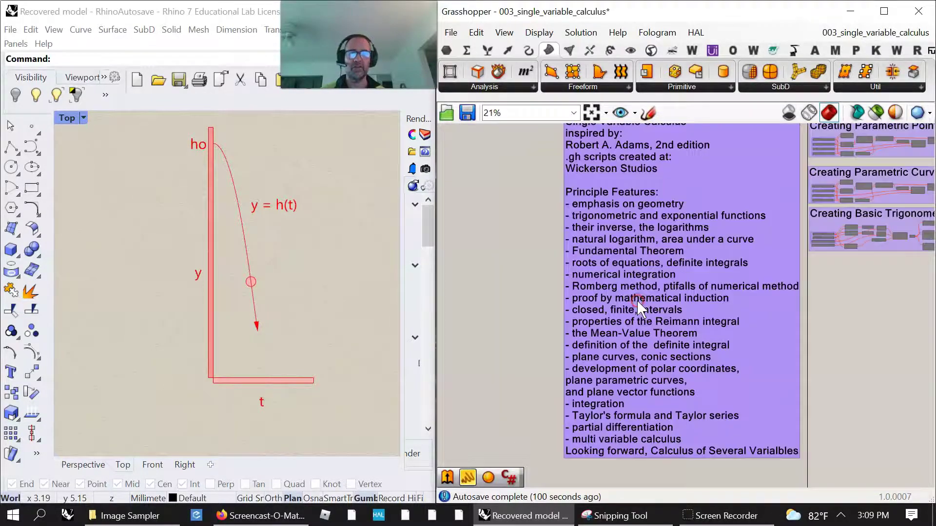
pyautogui.scroll(-3, 638, 304)
pyautogui.scroll(3, 610, 299)
pyautogui.moveTo(599, 333); pyautogui.dragTo(617, 326, button='right')
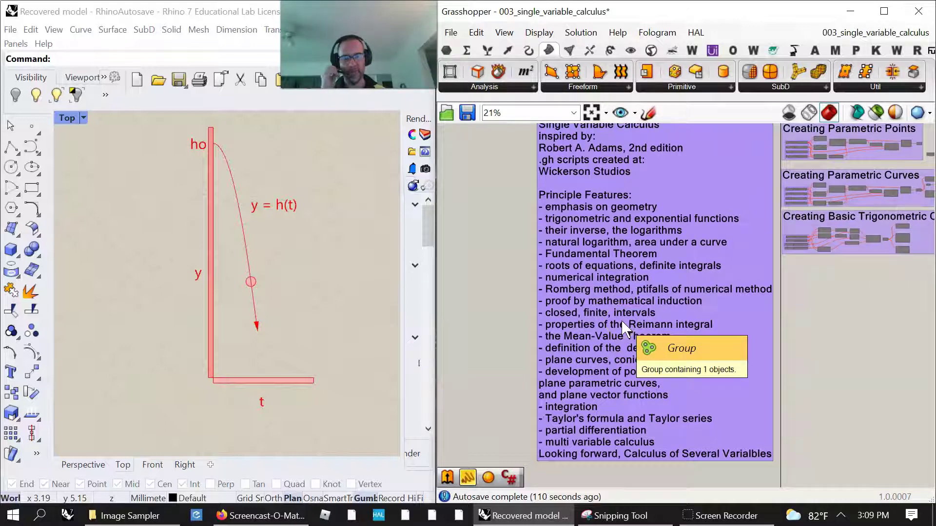
pyautogui.click(550, 281)
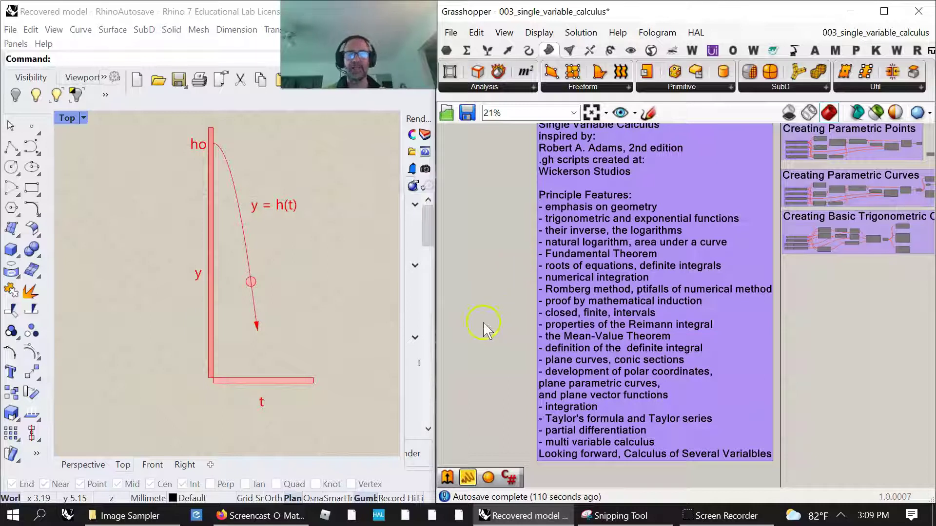
# - Look over the parametric points, parametric curves and trigonometric curves groups, and the falling rock definition
pyautogui.scroll(-1, 488, 328)
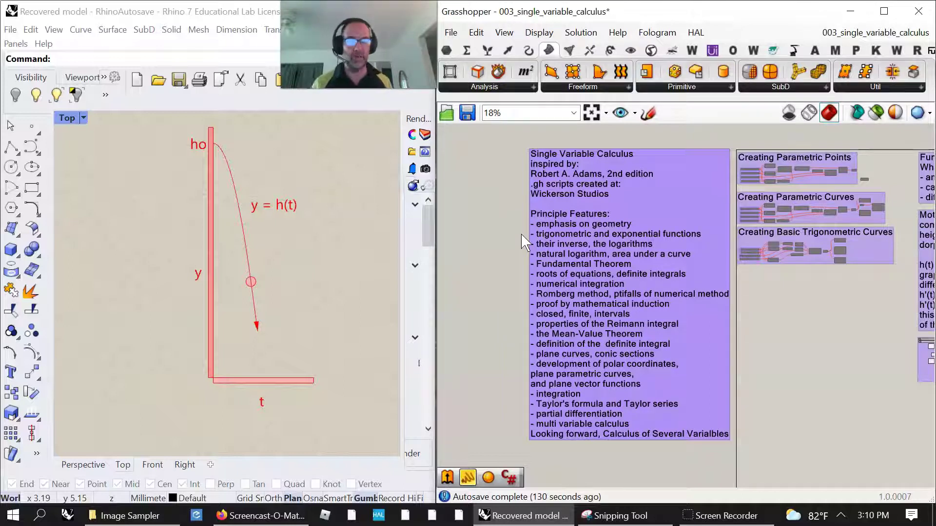
pyautogui.scroll(-3, 799, 346)
pyautogui.moveTo(809, 366); pyautogui.dragTo(672, 344, button='right')
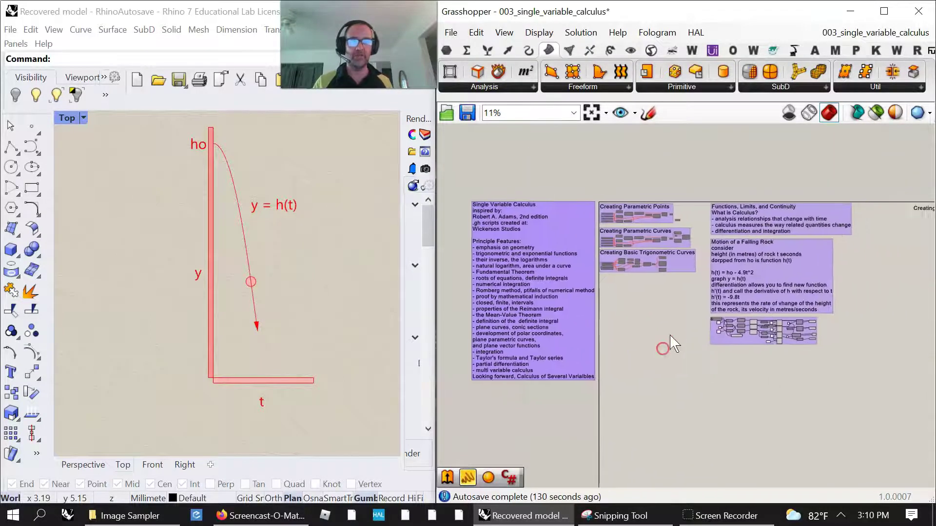
pyautogui.scroll(4, 633, 205)
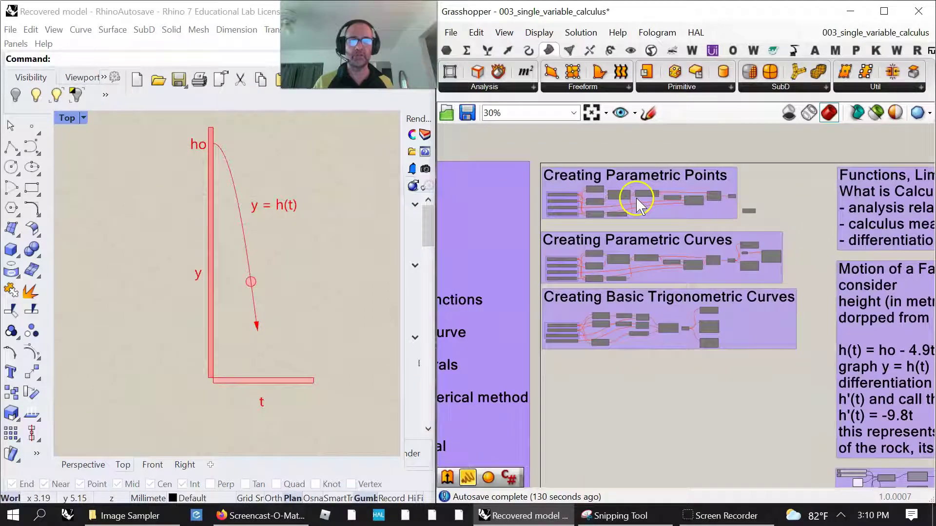
pyautogui.scroll(-2, 647, 398)
pyautogui.moveTo(646, 398); pyautogui.dragTo(547, 323, button='right')
pyautogui.scroll(3, 619, 378)
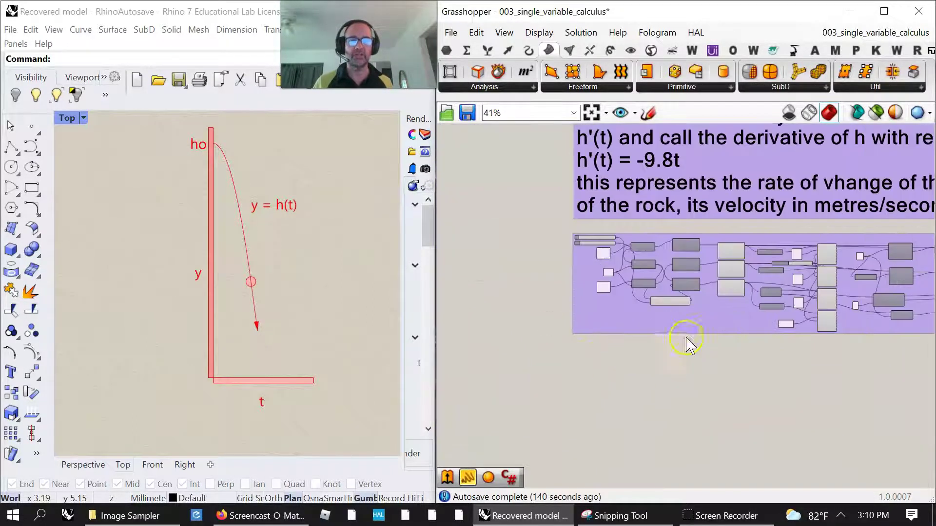
pyautogui.scroll(-5, 609, 376)
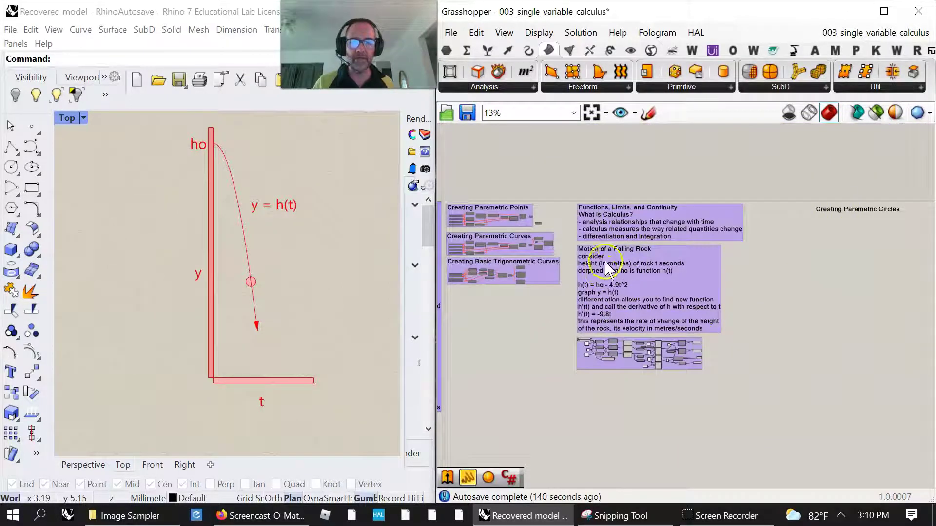
# - Open the falling rock scribble's properties, select its title line "Motion of a Falling Rock", and close the dialog
pyautogui.click(624, 258)
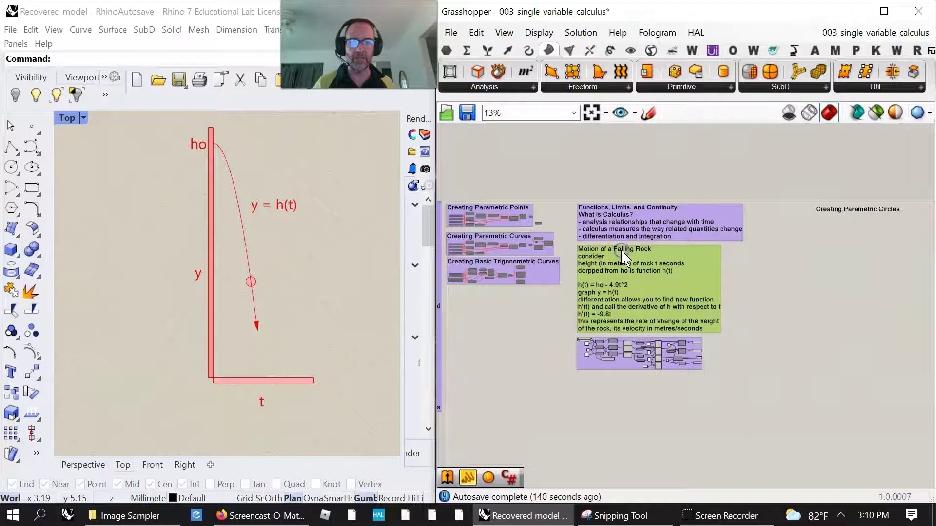
pyautogui.scroll(5, 623, 258)
pyautogui.moveTo(622, 250); pyautogui.dragTo(625, 251)
pyautogui.doubleClick(627, 257)
pyautogui.click(654, 191)
pyautogui.moveTo(649, 185); pyautogui.dragTo(526, 183)
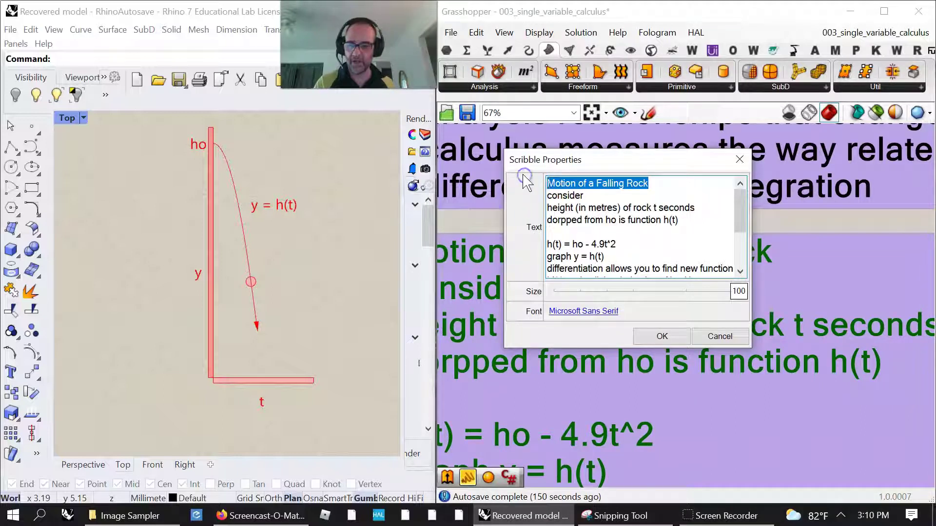
pyautogui.click(660, 336)
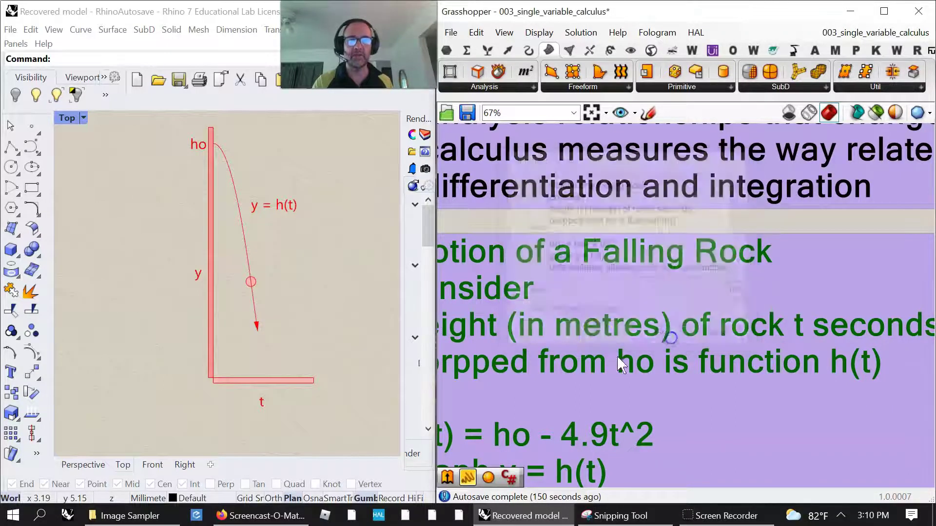
# - Move the grouped falling rock definition down to leave a gap below the text notes
pyautogui.scroll(-6, 605, 337)
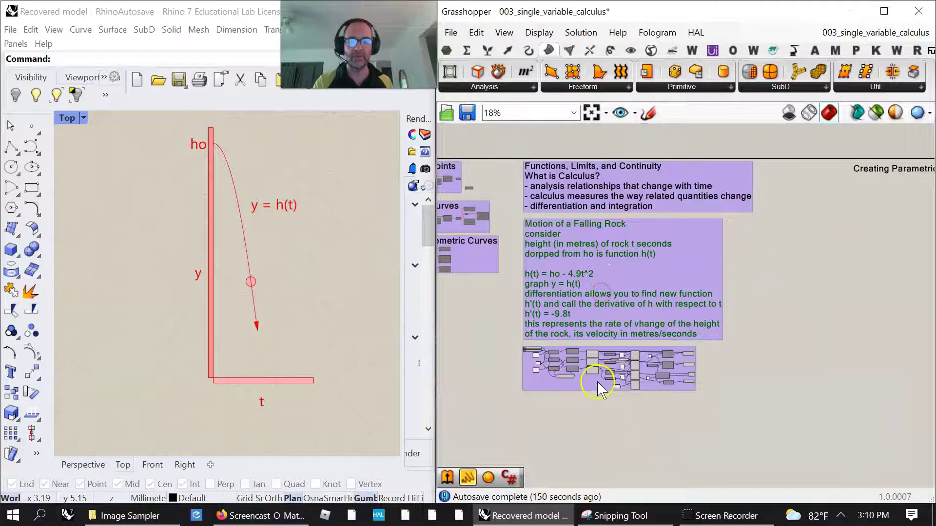
pyautogui.click(602, 397)
pyautogui.click(573, 353)
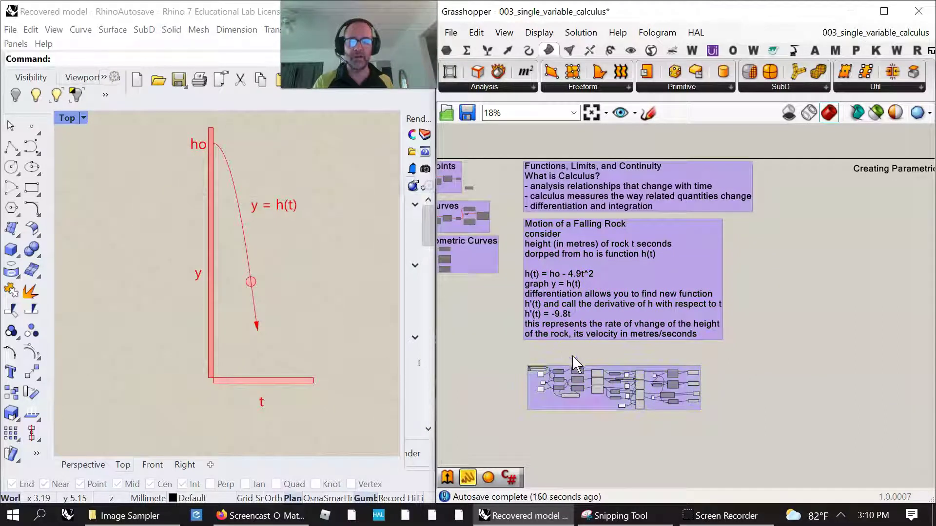
# - Add a scribble reading "Motion of a Falling Rock" at size 100 between the text notes and the component group
pyautogui.doubleClick(573, 357)
pyautogui.write('scr')
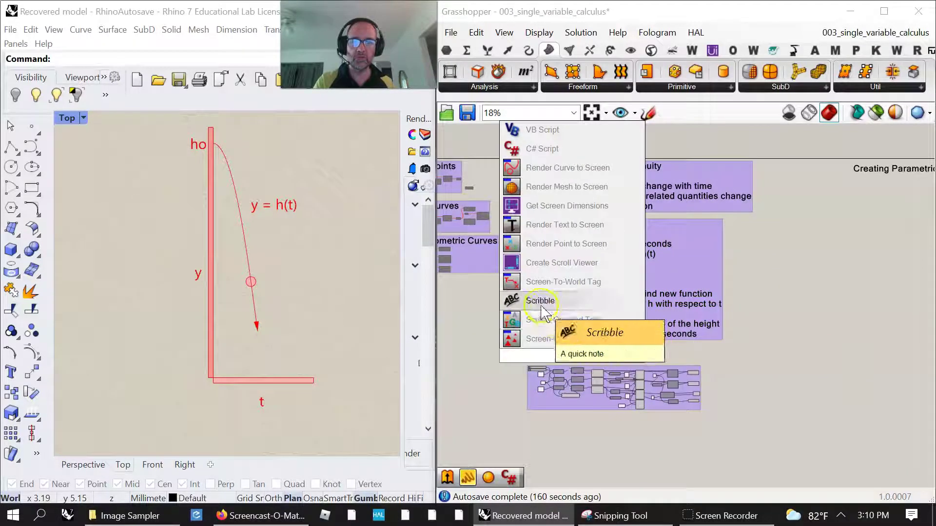
pyautogui.click(540, 302)
pyautogui.scroll(5, 576, 369)
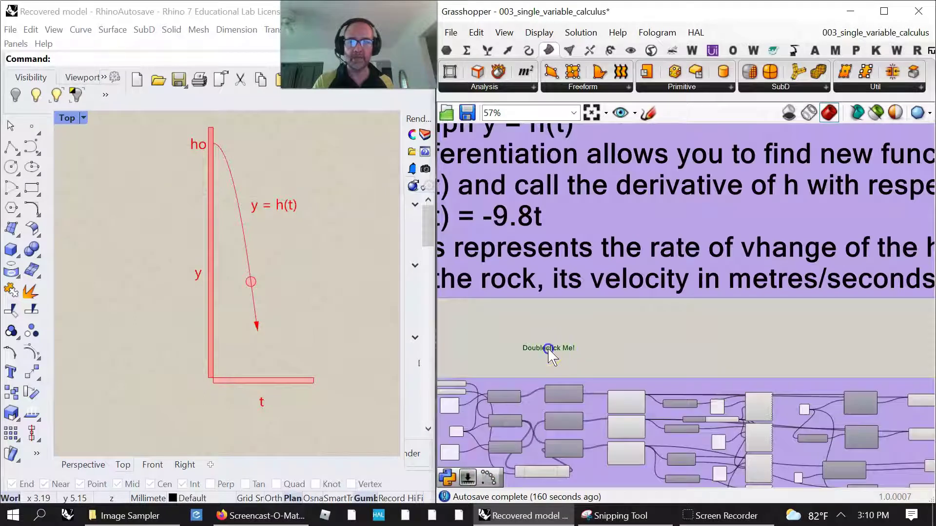
pyautogui.doubleClick(549, 348)
pyautogui.write('Motion of a Falling Rock')
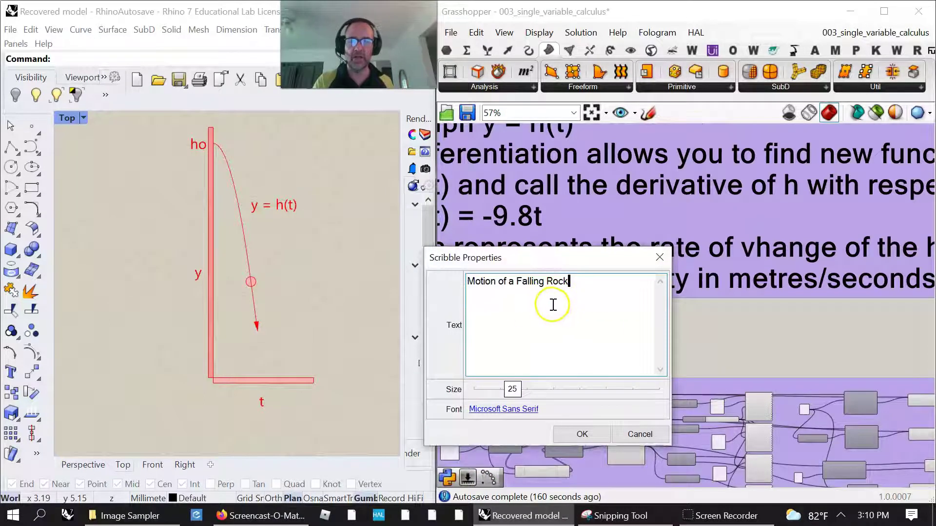
pyautogui.moveTo(512, 389); pyautogui.dragTo(658, 389)
pyautogui.click(596, 435)
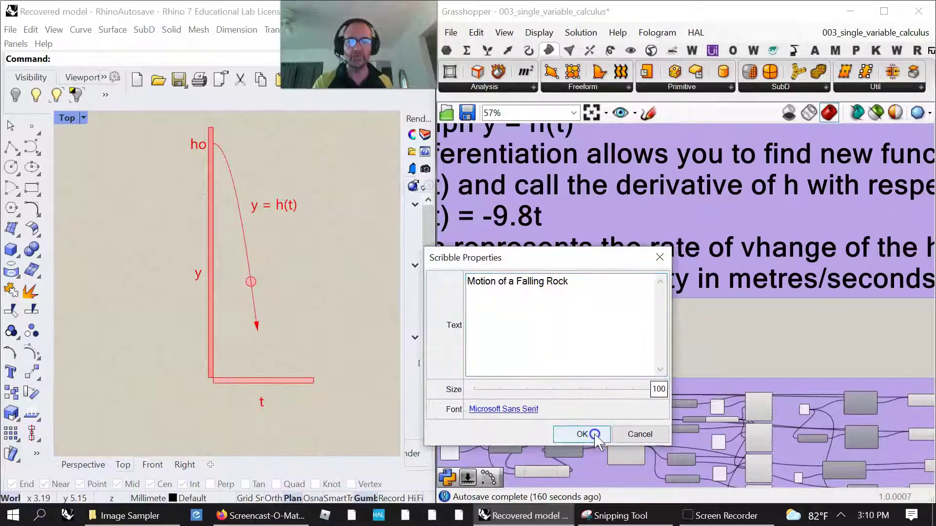
# - Line up the new title scribble closely above the falling rock component group and add it to that group
pyautogui.moveTo(497, 349); pyautogui.dragTo(624, 201, button='right')
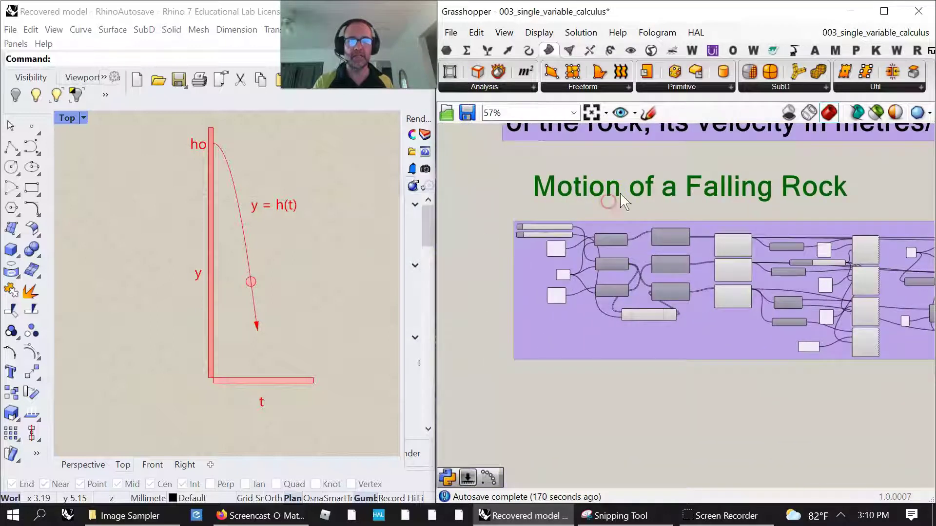
pyautogui.click(616, 184)
pyautogui.moveTo(632, 228); pyautogui.dragTo(615, 196)
pyautogui.rightClick(629, 313)
pyautogui.click(616, 180)
pyautogui.rightClick(622, 308)
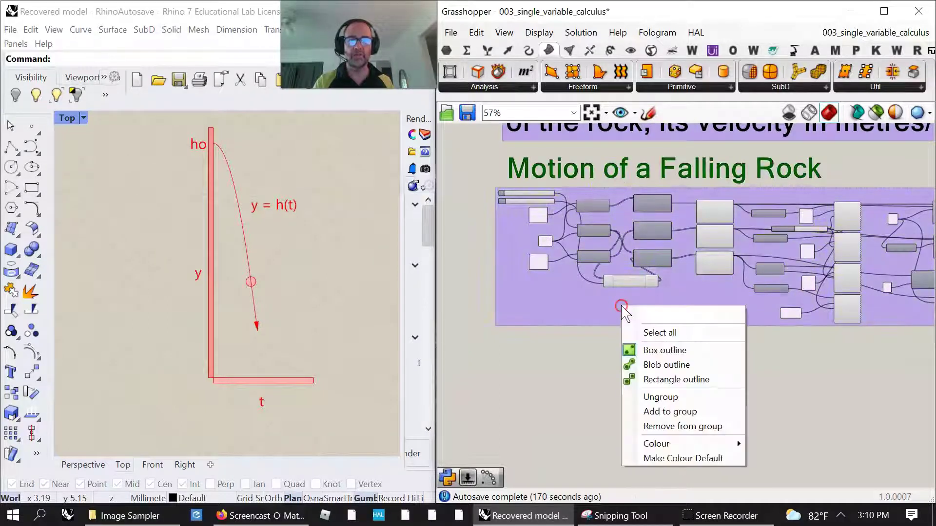
pyautogui.click(665, 412)
# - Move the "Creating Parametric Circles" title closer to the Functions, Limits, and Continuity notes
pyautogui.scroll(-5, 595, 412)
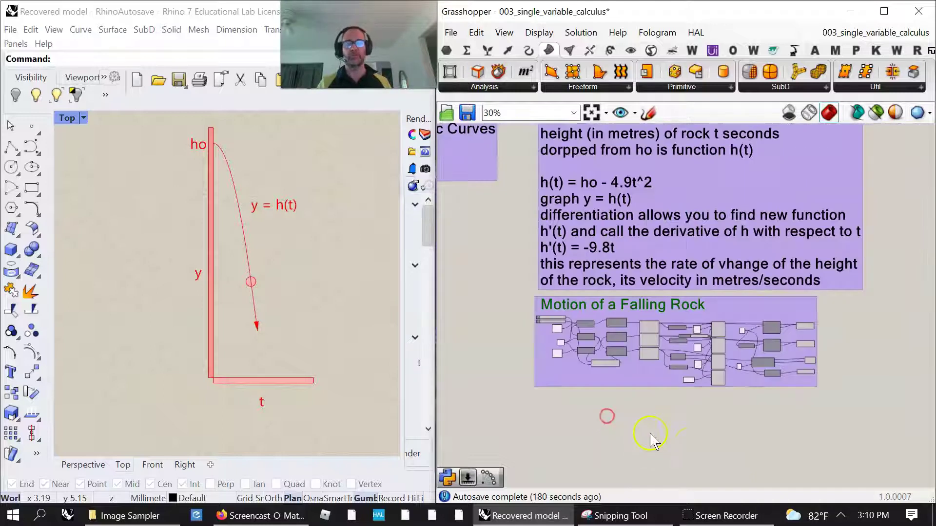
pyautogui.scroll(-3, 683, 444)
pyautogui.moveTo(653, 435); pyautogui.dragTo(667, 386, button='right')
pyautogui.moveTo(876, 199); pyautogui.dragTo(807, 200)
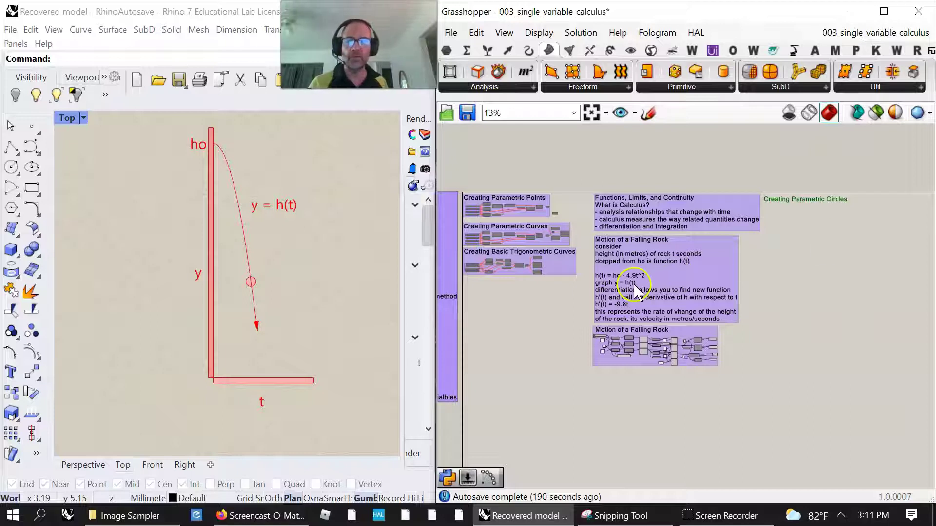
pyautogui.scroll(2, 638, 251)
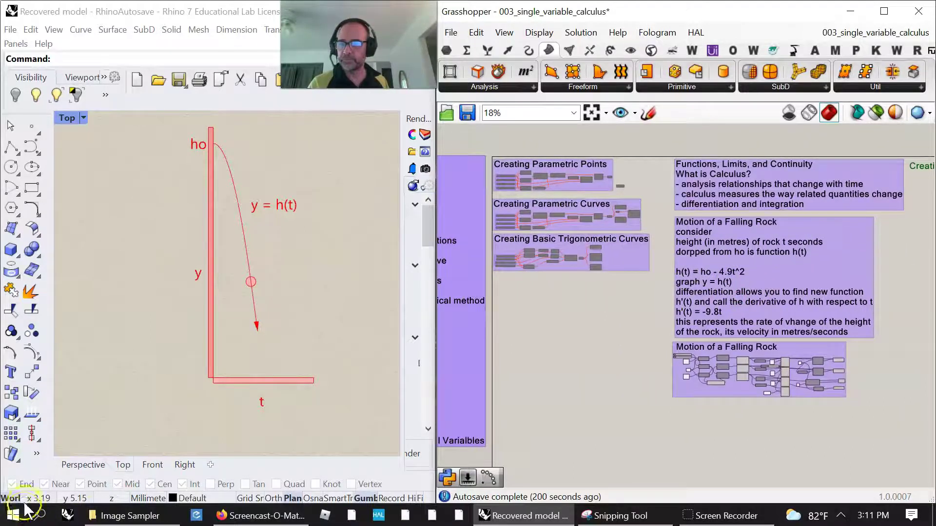